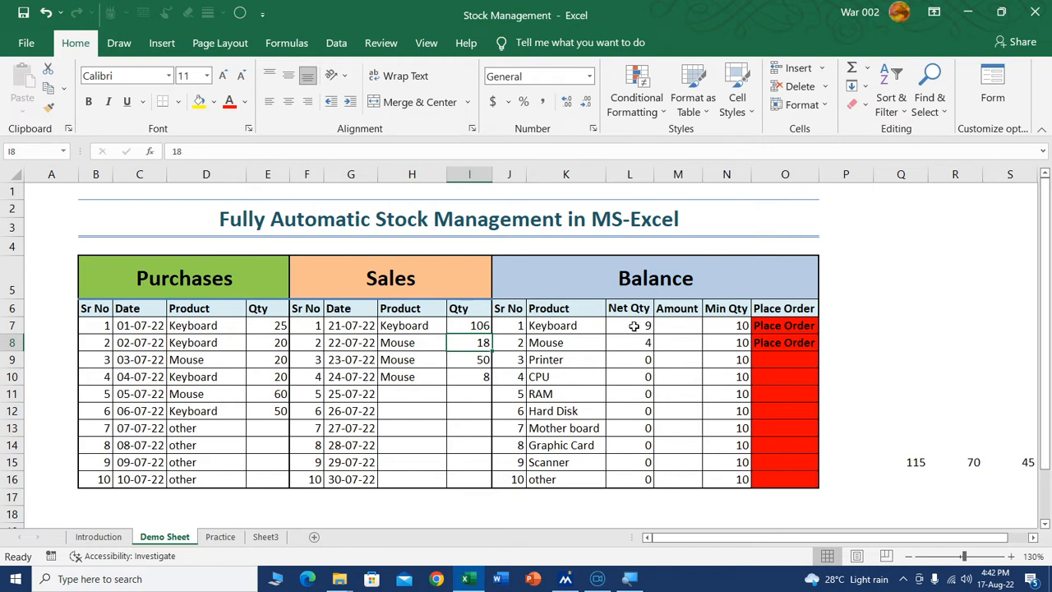
Examine the Keyboard net quantity formula in L7, total its purchases in E7, E8, E10 and E12, and check its sales quantity in I7
left_click(633, 327)
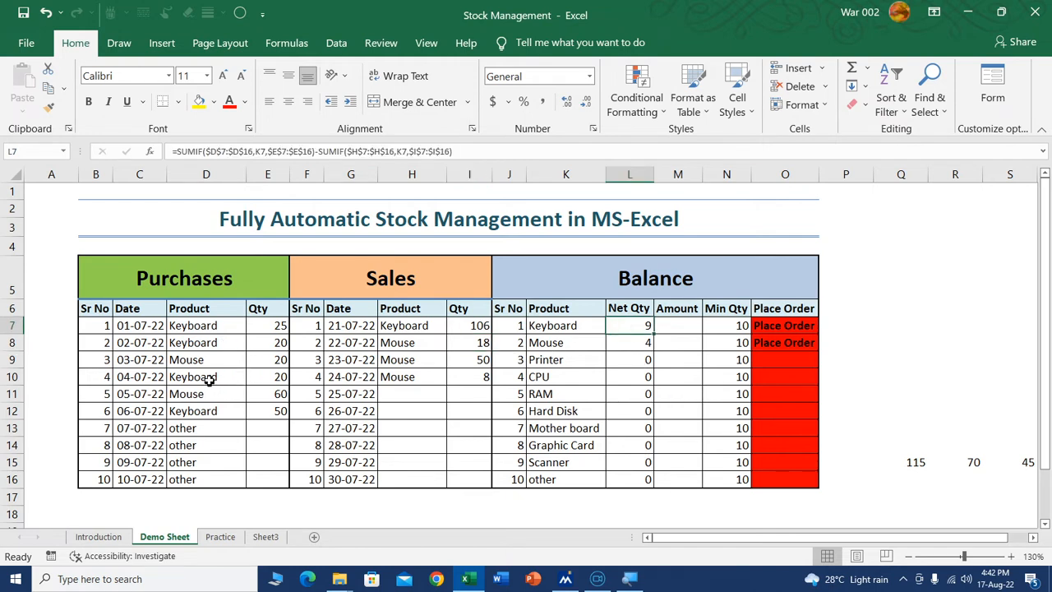
left_click(263, 323)
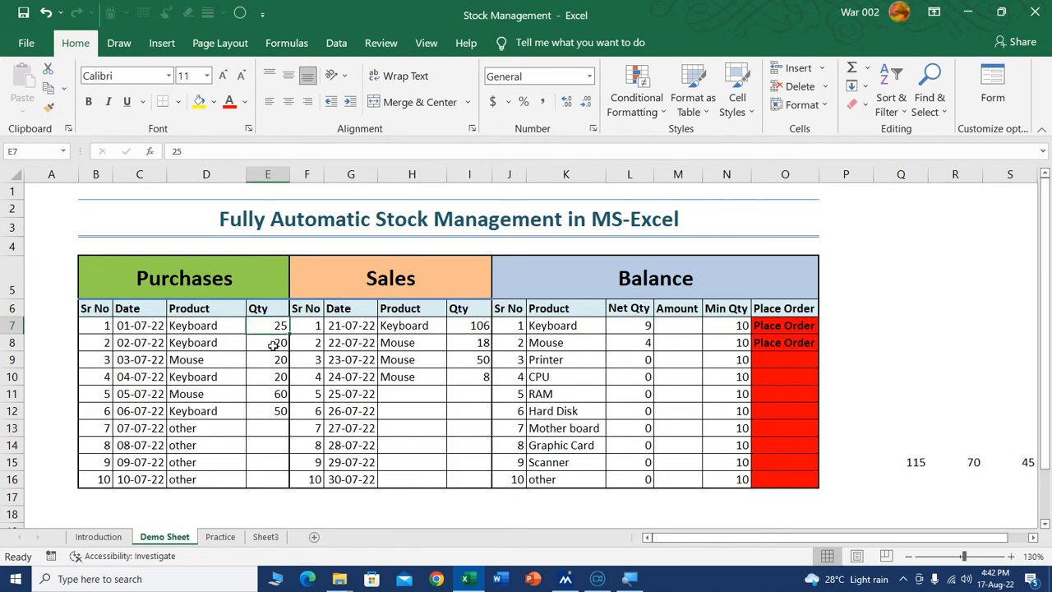
left_click(260, 342, "ctrl")
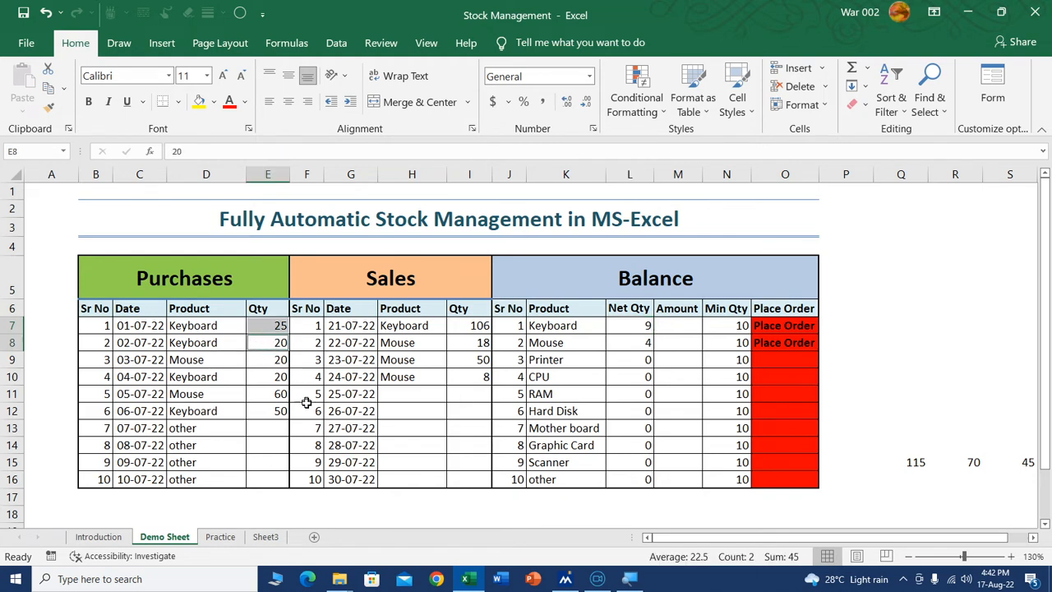
left_click(267, 378, "ctrl")
left_click(267, 411, "ctrl")
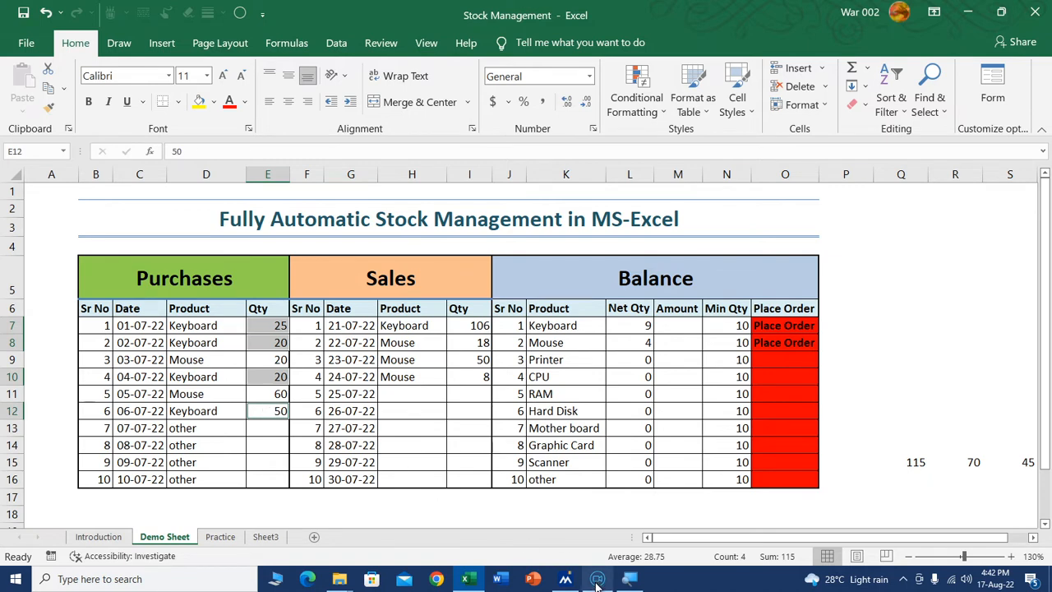
left_click(428, 416)
left_click(476, 326)
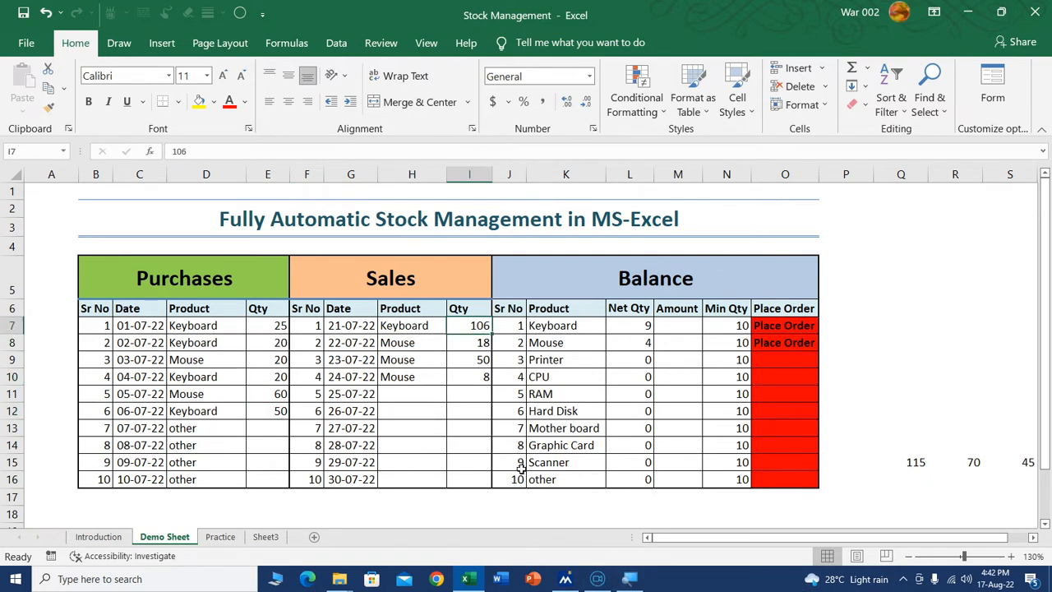
Enter 106 in cell R15 as the Keyboard sales total of the side calculation
left_click_drag(777, 538, 796, 538)
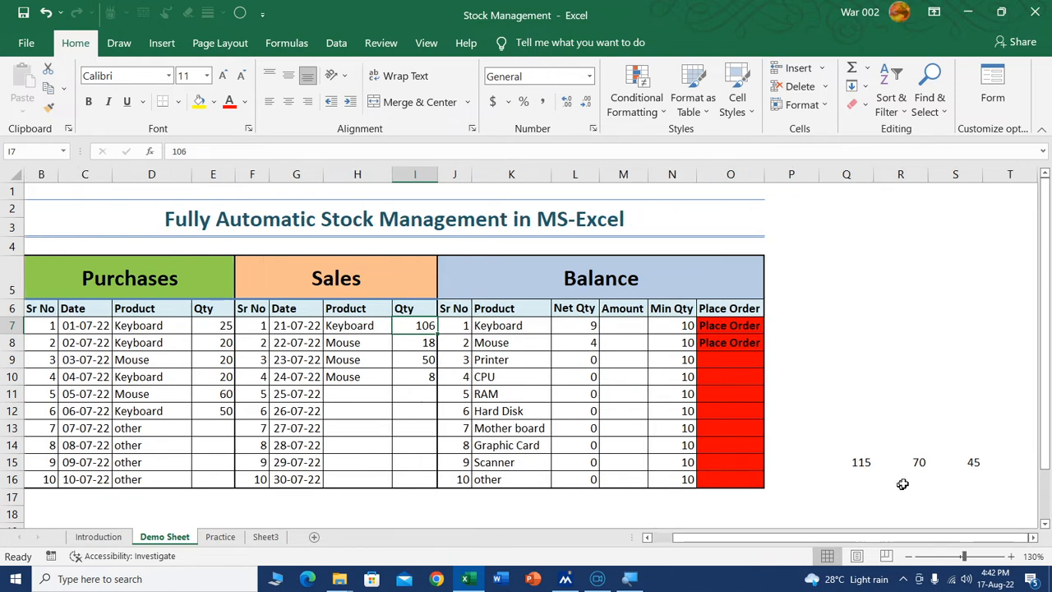
left_click(904, 462)
type("10")
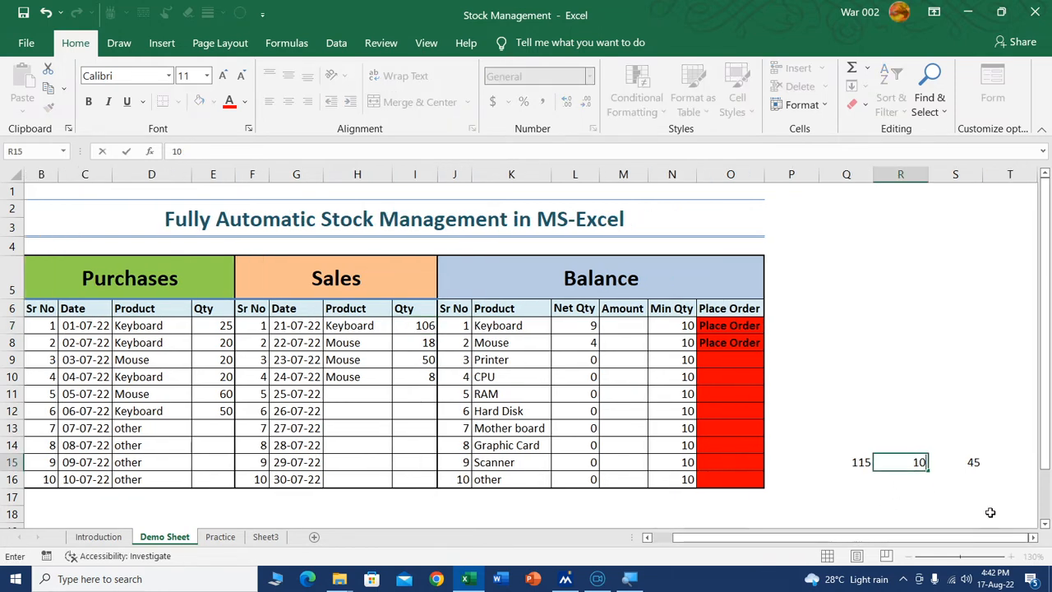
type("6")
key("Return")
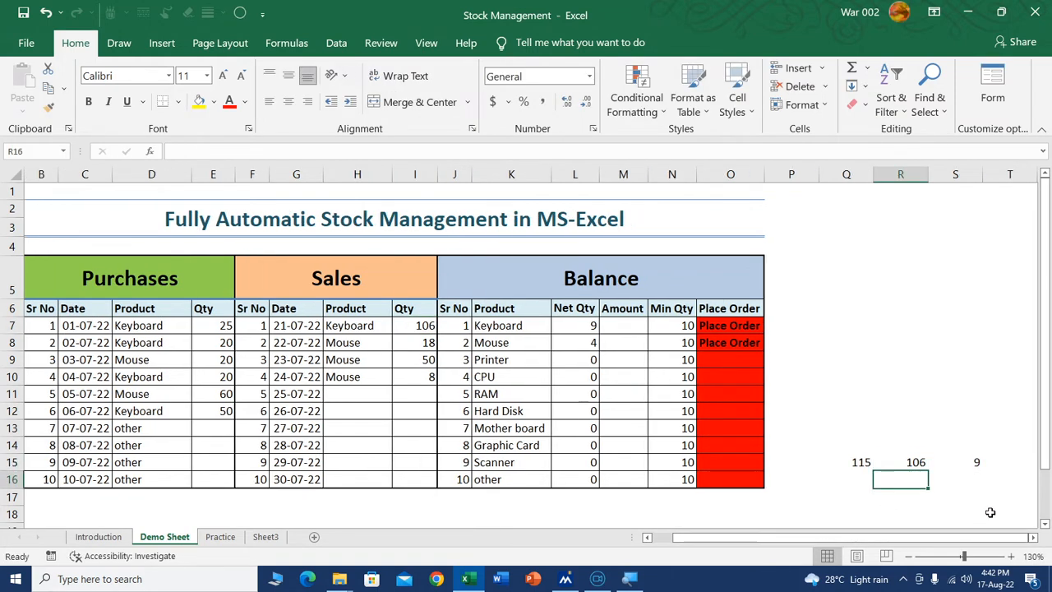
Compare the subtraction formula in S15 with the Keyboard net quantity formula in L7
left_click(970, 462)
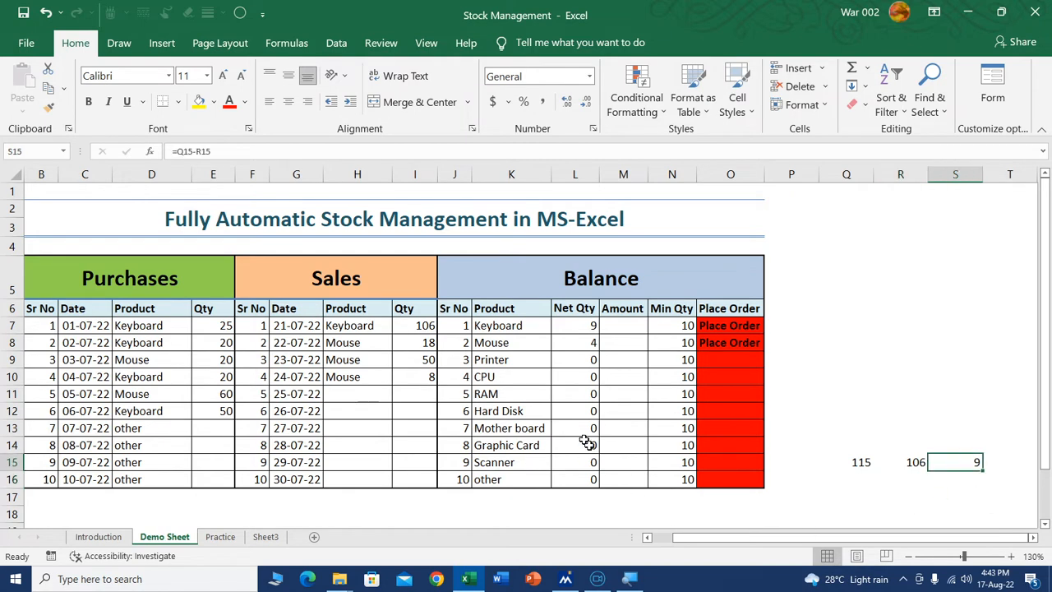
left_click(577, 323)
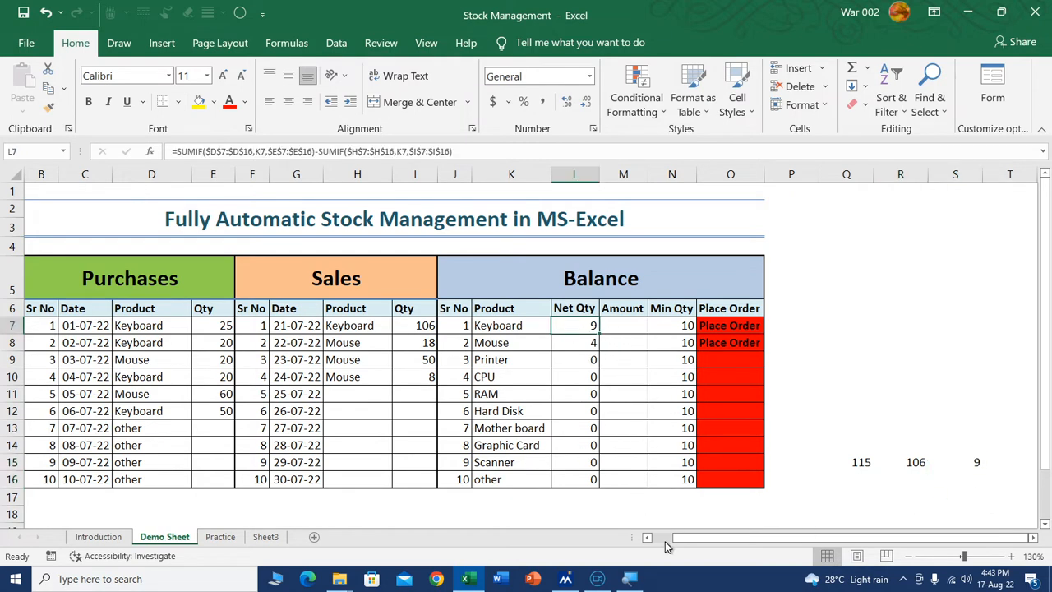
left_click(661, 537)
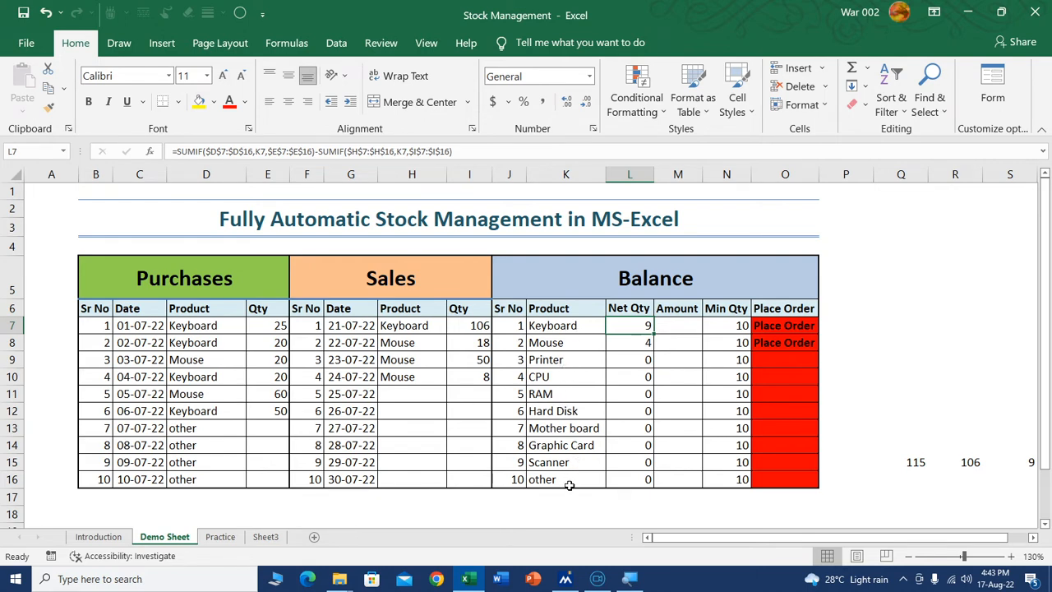
Inspect the product entries in Purchases cell D7 and Sales cells H7 and H10
left_click(214, 328)
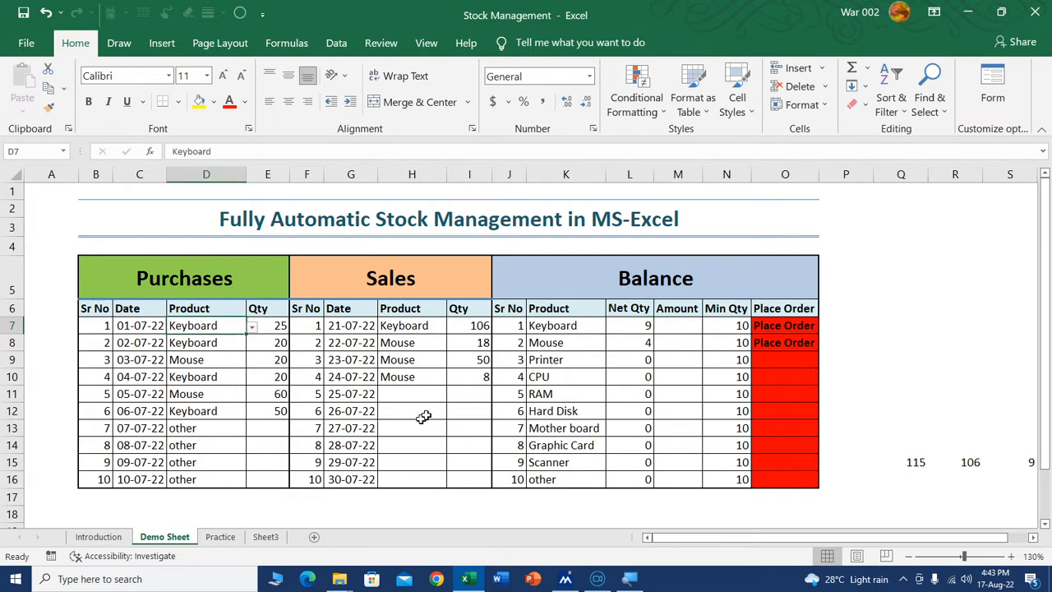
left_click(423, 326)
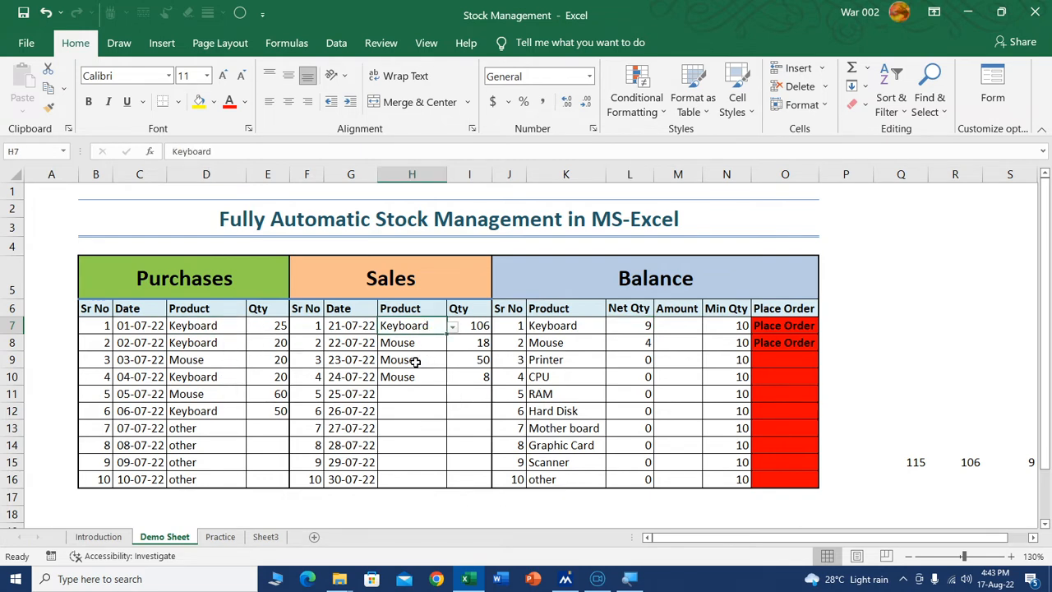
left_click(415, 372)
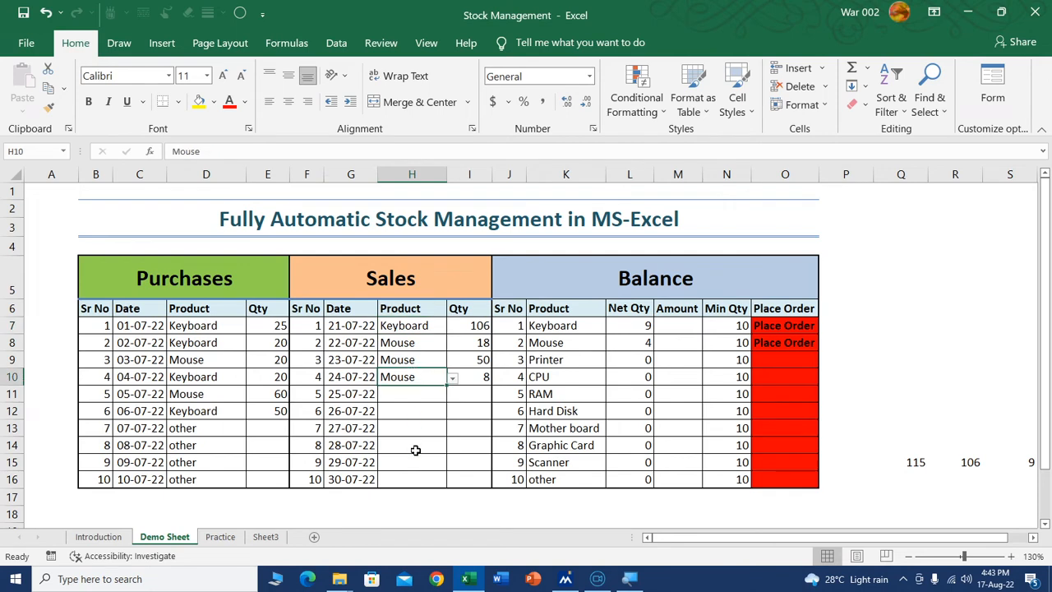
Try CPU as the product of the first purchase in D7, and undo the change
left_click(205, 329)
left_click(251, 327)
left_click(164, 374)
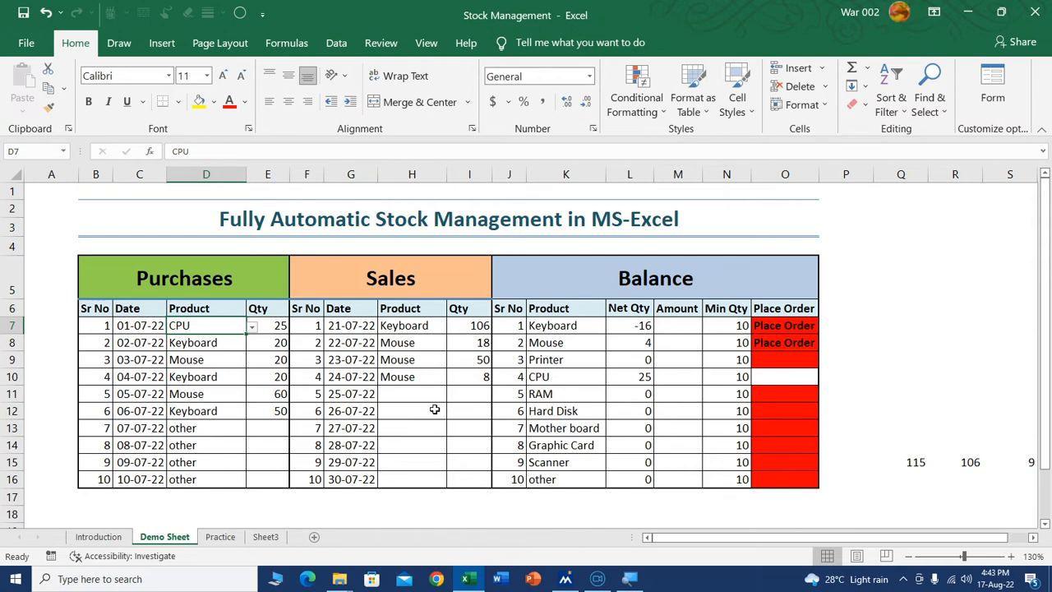
key("ctrl+z")
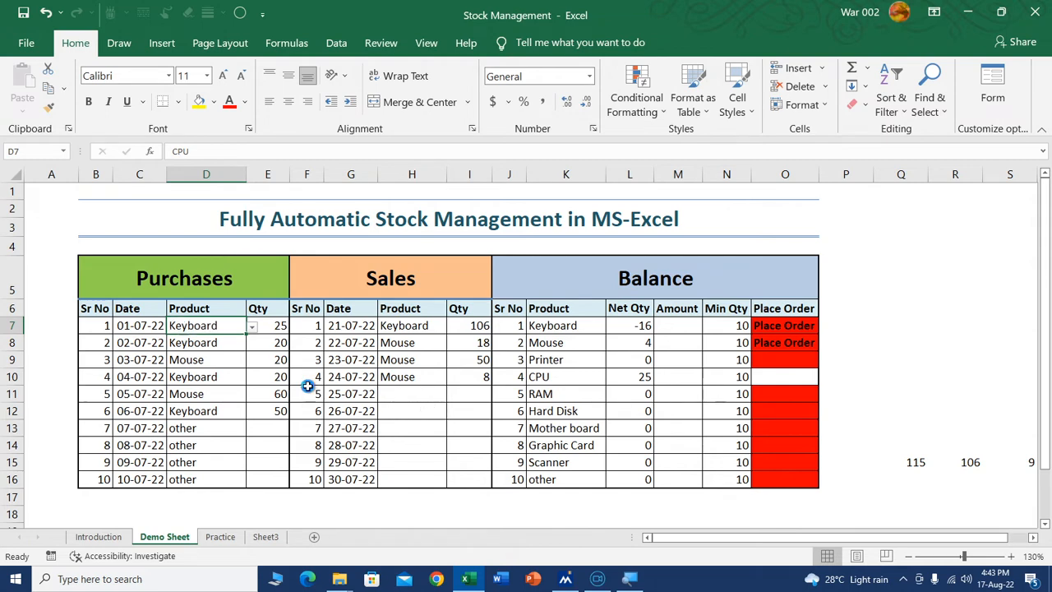
Review the Min Qty values in N7, N11 and N13 and examine the Place Order formula in O7
left_click(719, 323)
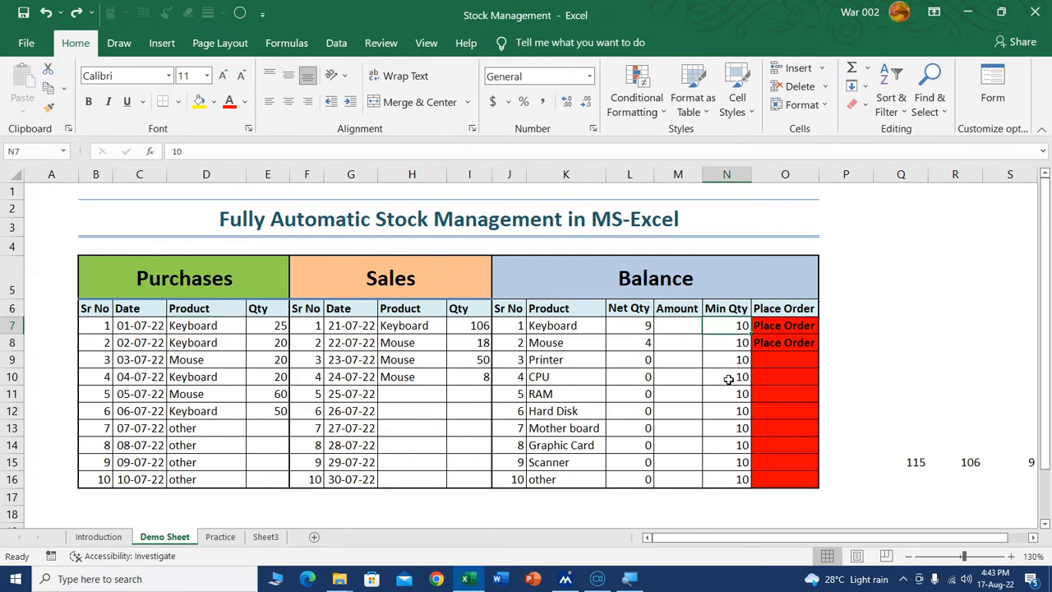
left_click(728, 394)
left_click(732, 429)
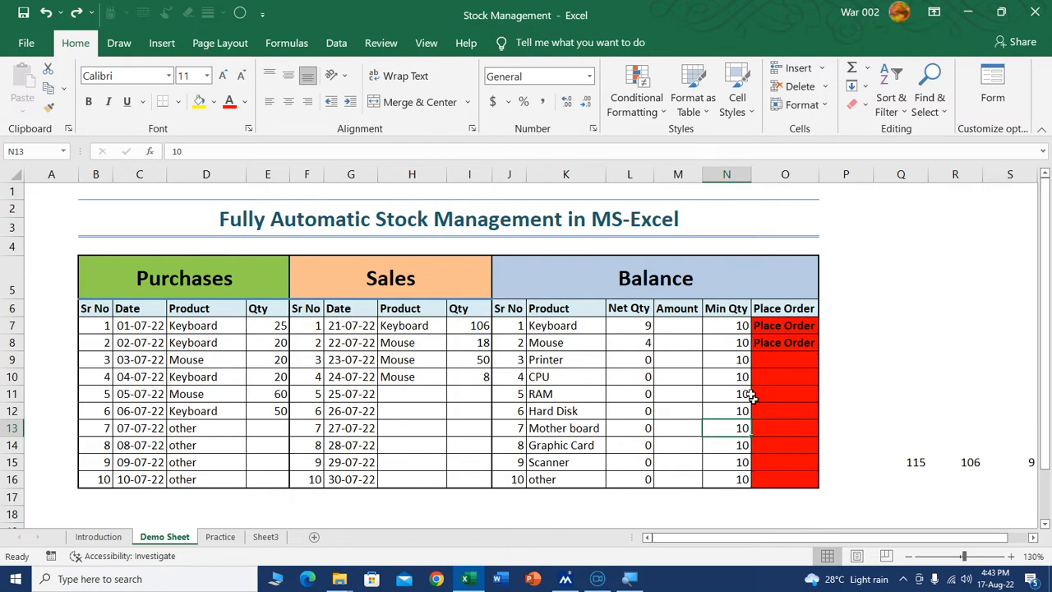
left_click(725, 329)
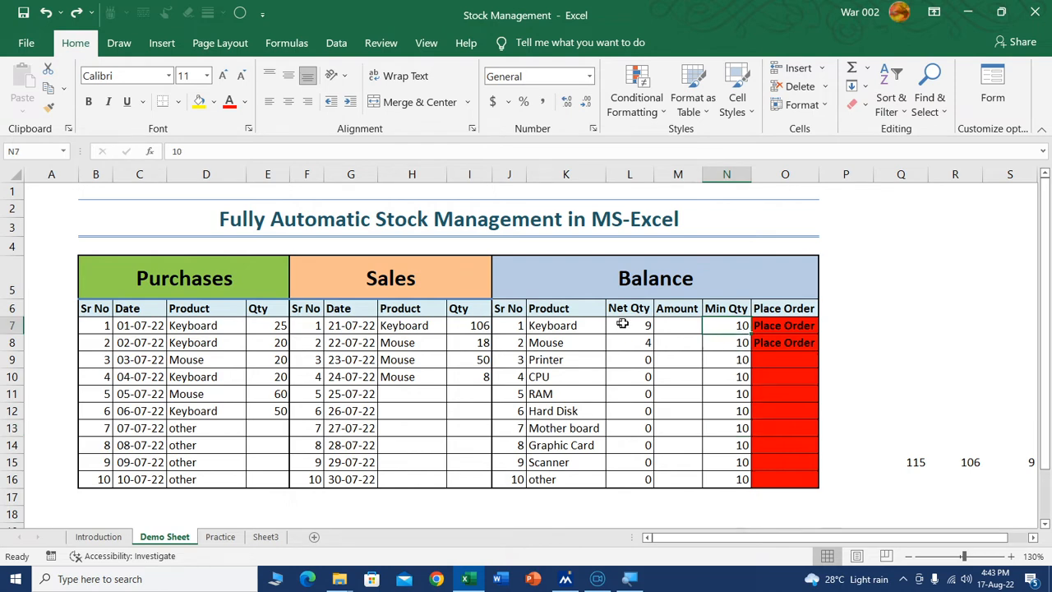
left_click(794, 328)
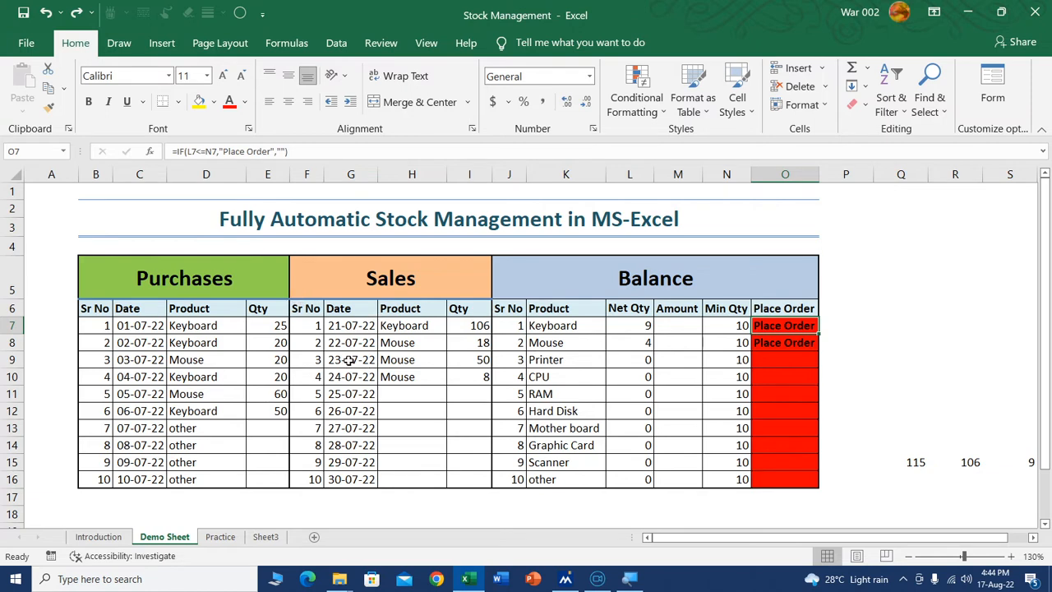
On the Practice sheet, merge and center B5:E5 and enter the heading "Purchase"
left_click(229, 539)
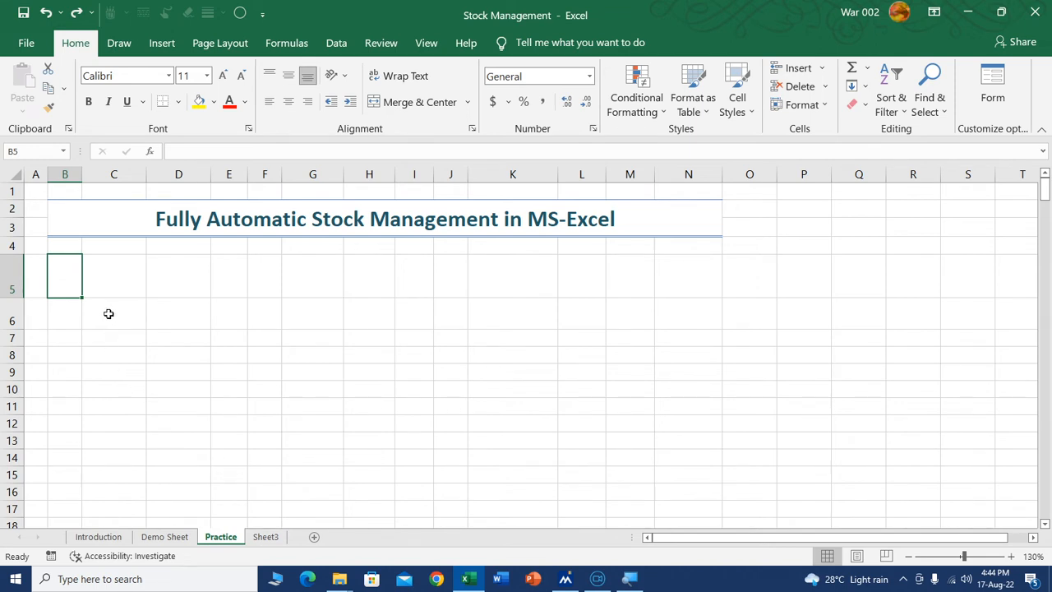
left_click_drag(70, 281, 234, 278)
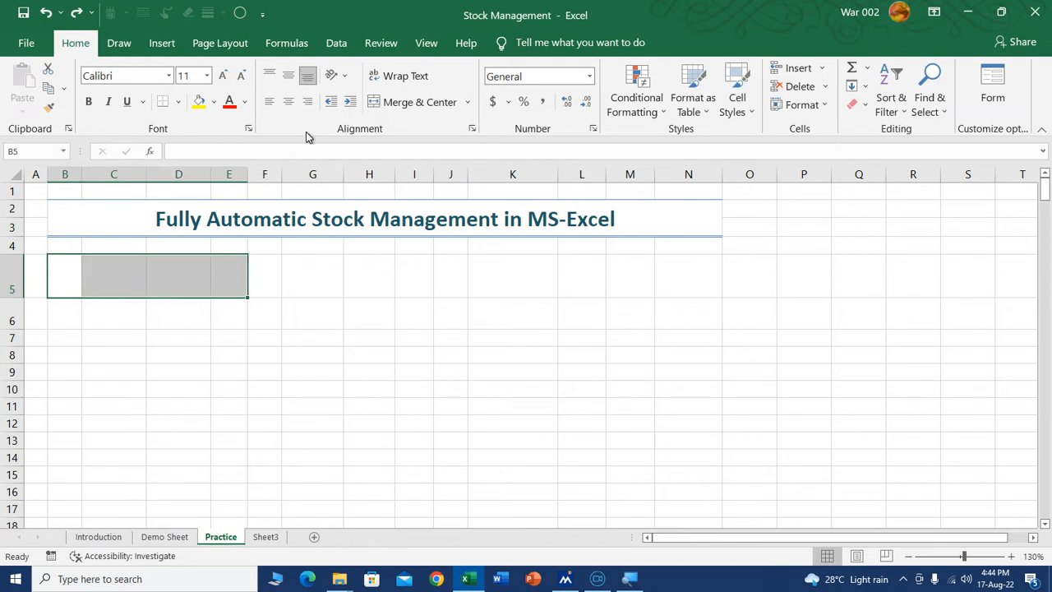
left_click(415, 104)
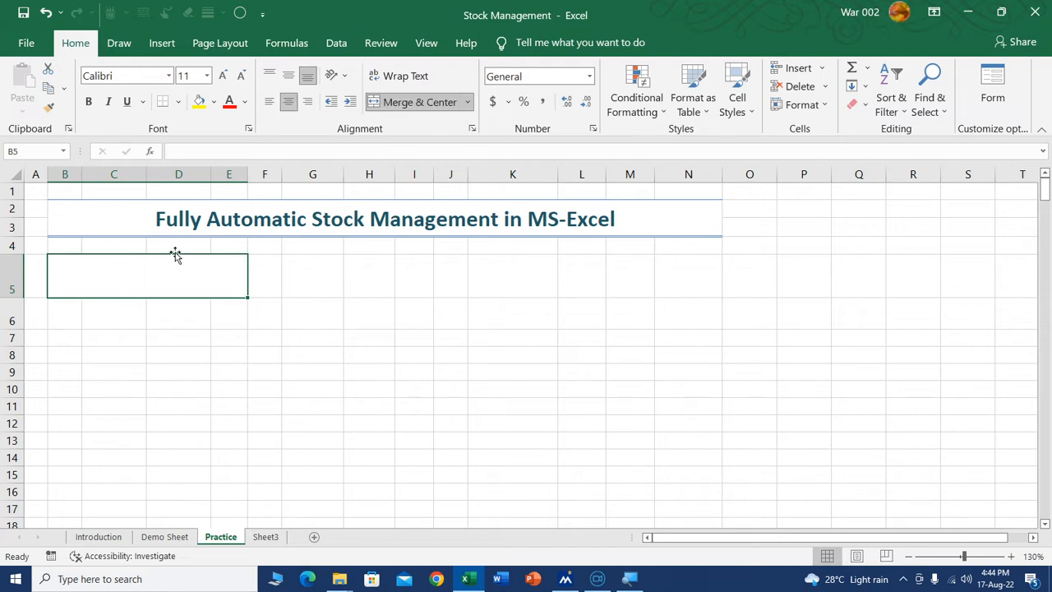
type("Purchase")
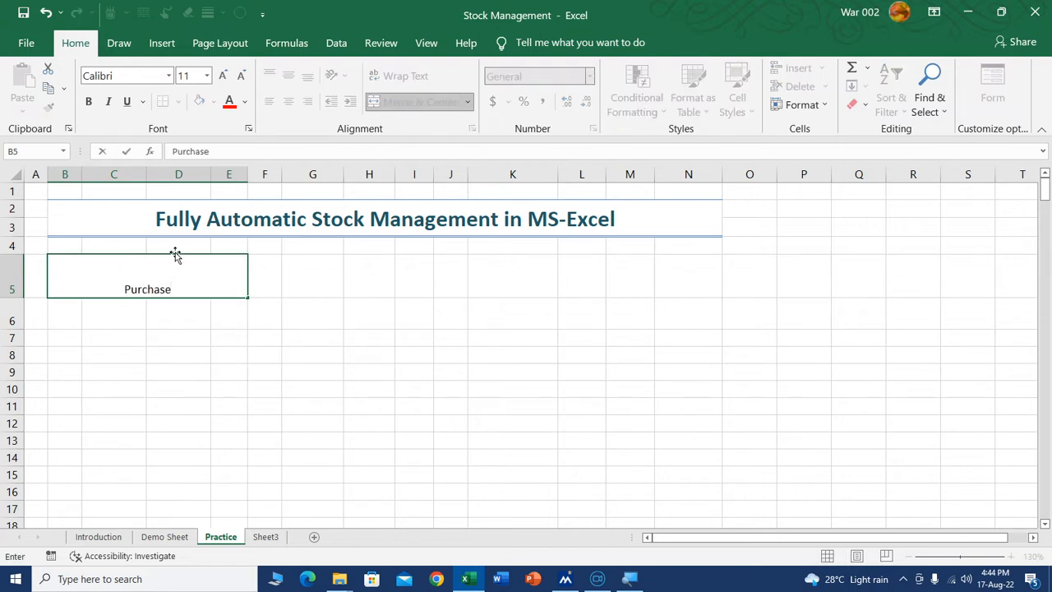
key("Return")
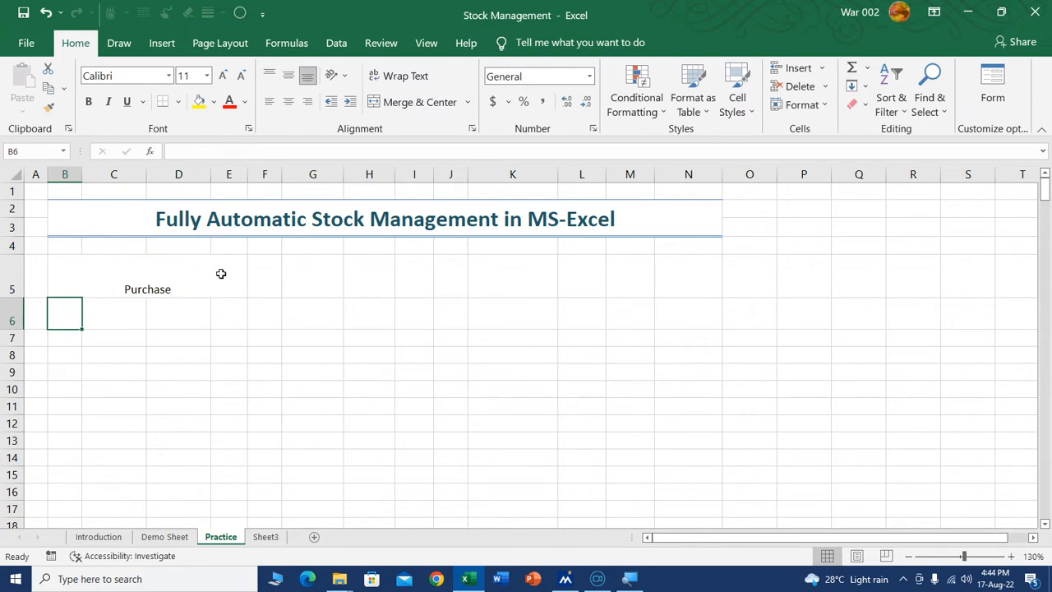
Enter the column headings "Sr. NO", "Product" and "Qty" in cells B6 to D6
type("Sr. NO")
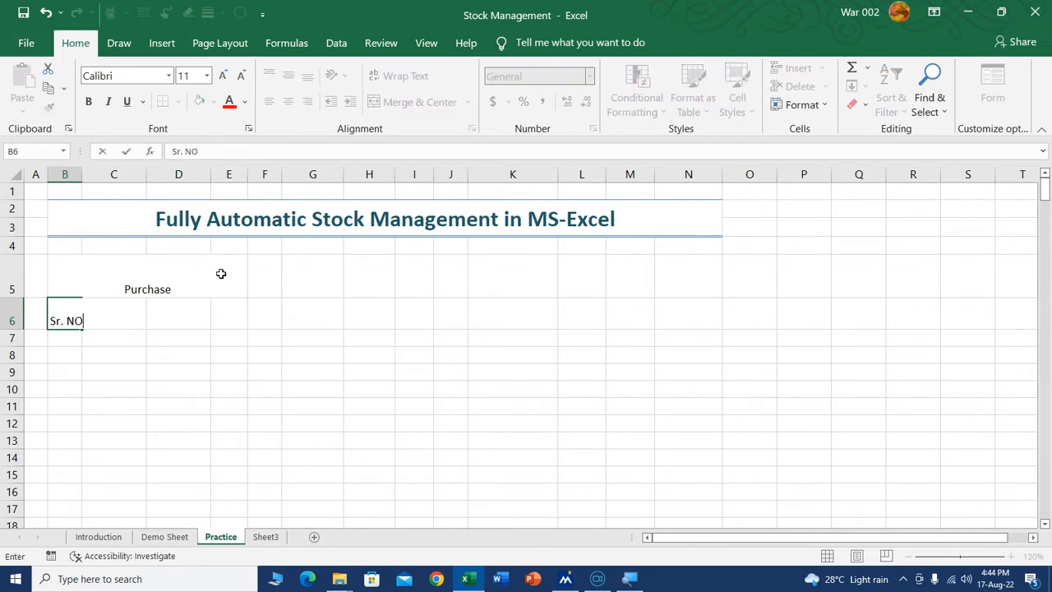
key("Tab")
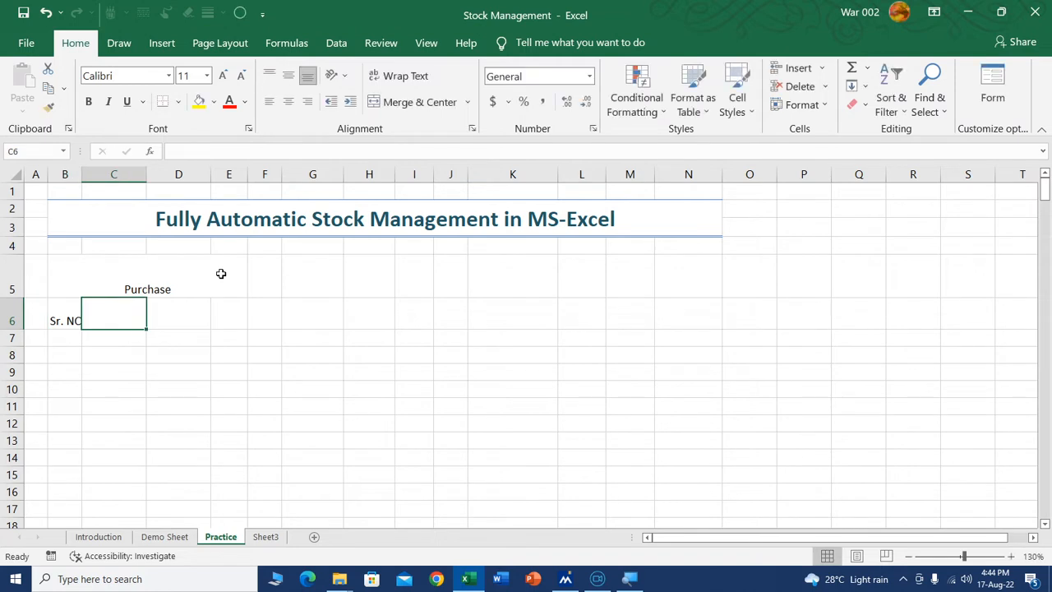
type("Product")
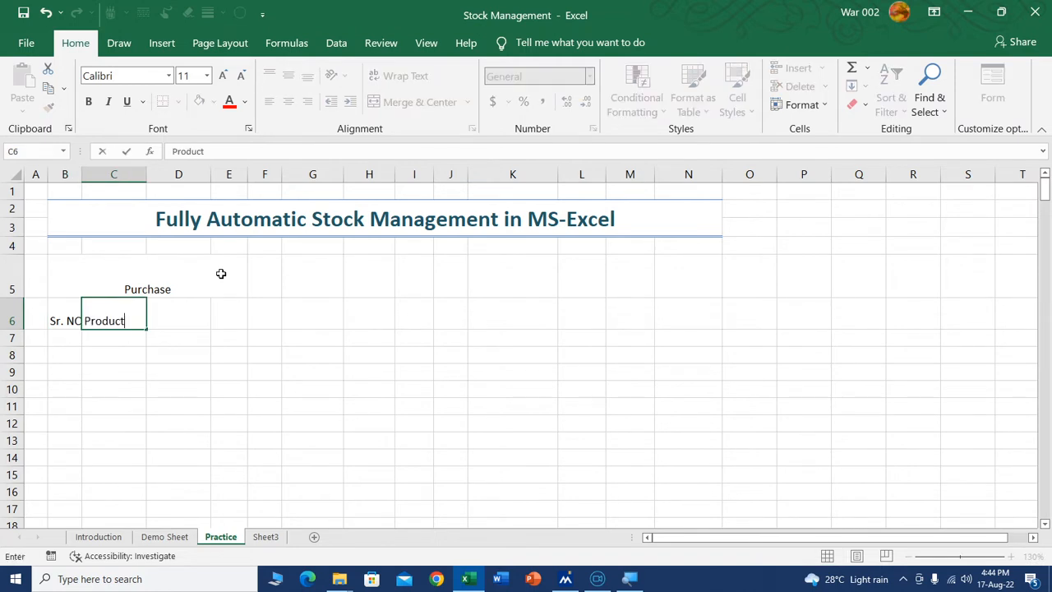
key("Tab")
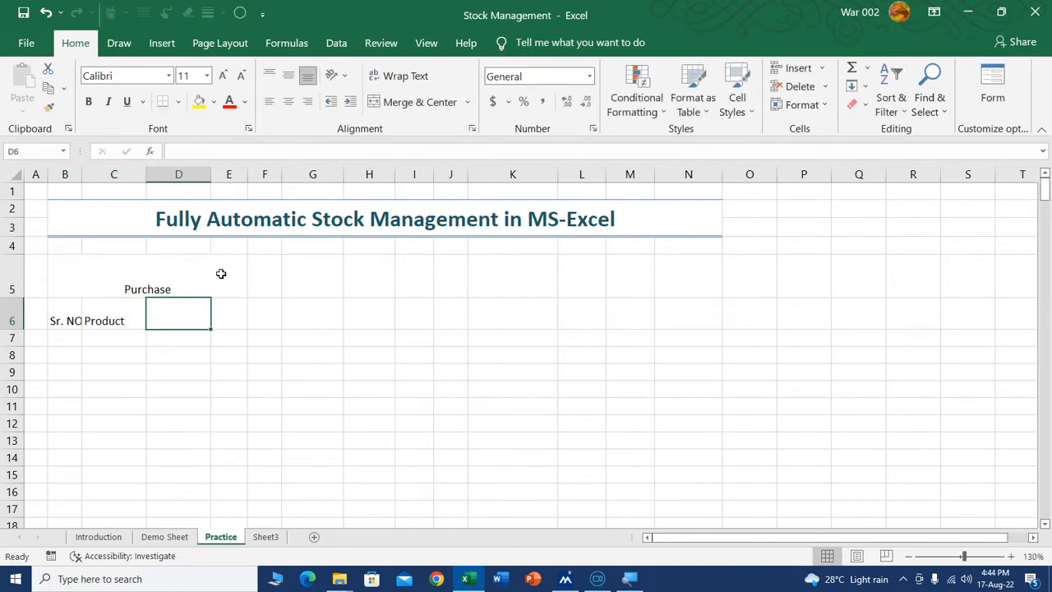
type("Qty")
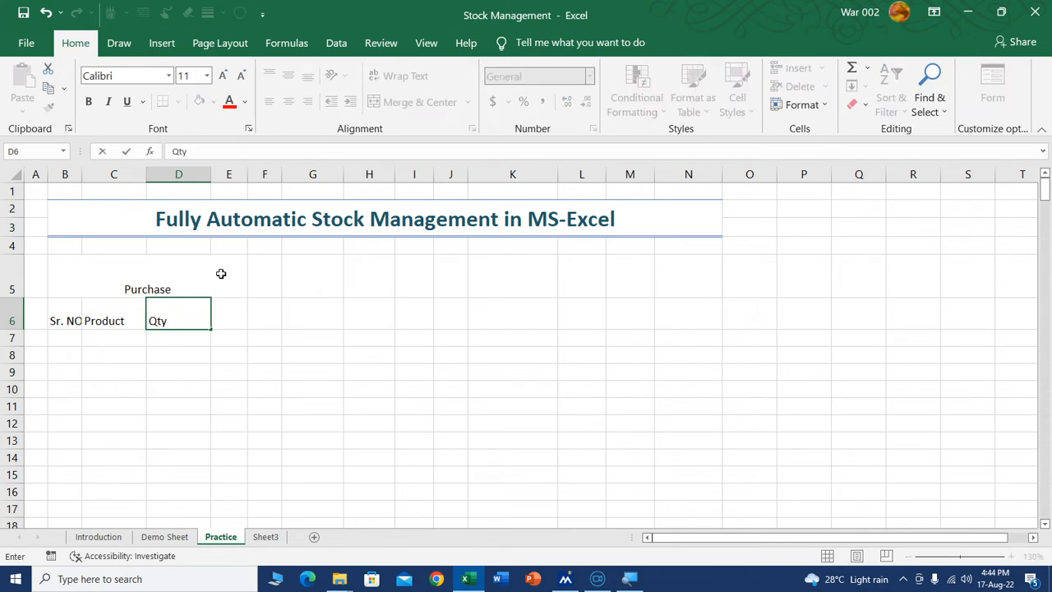
key("Tab")
Move the Product and Qty headings one column over to D6:E6 and enter "Date" in C6
key("Left")
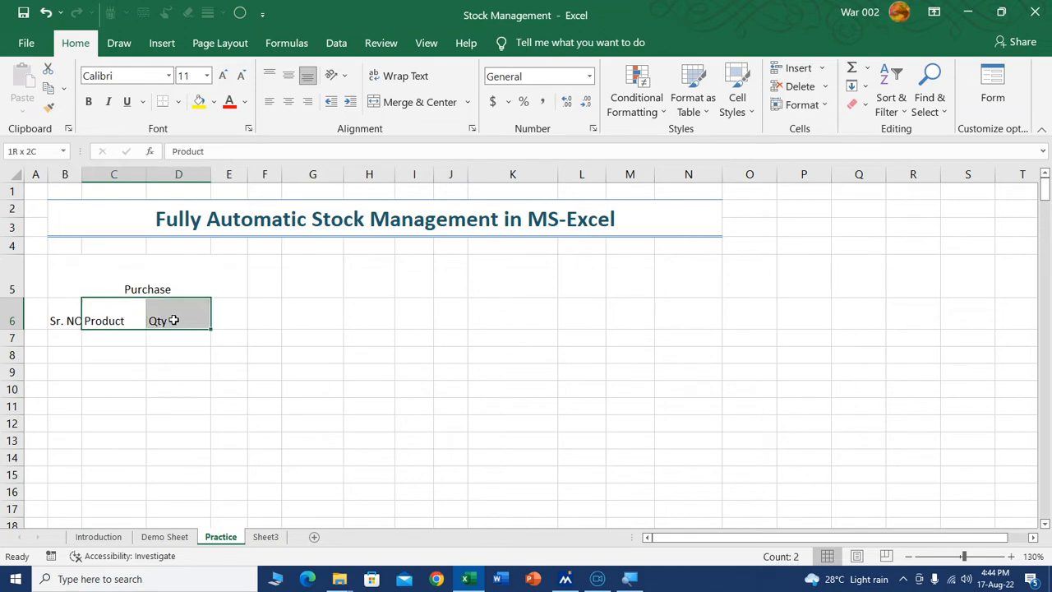
left_click_drag(121, 320, 174, 320)
key("ctrl+c")
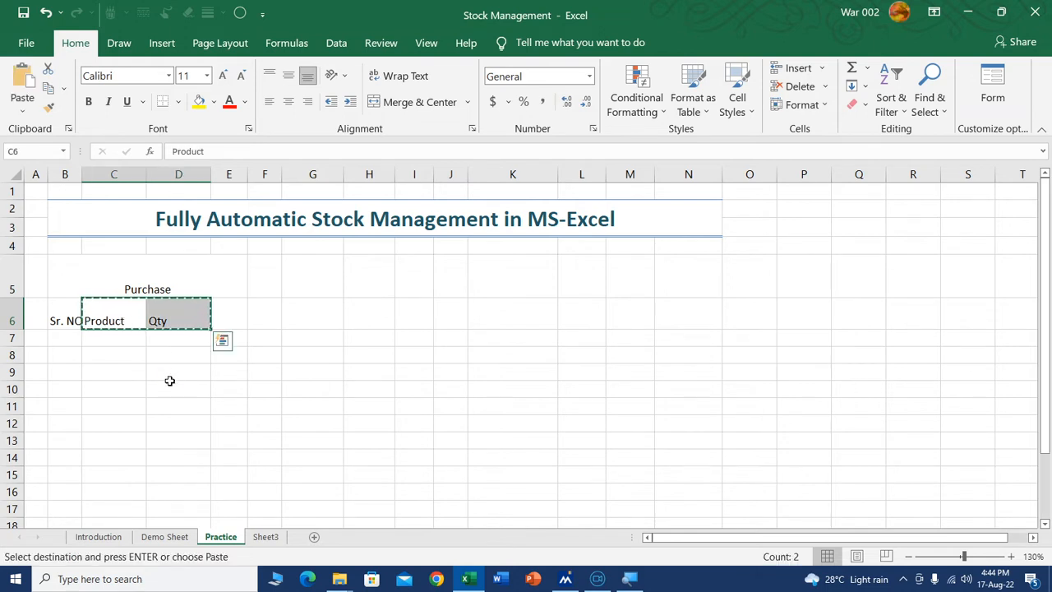
key("Right")
key("Return")
key("Left")
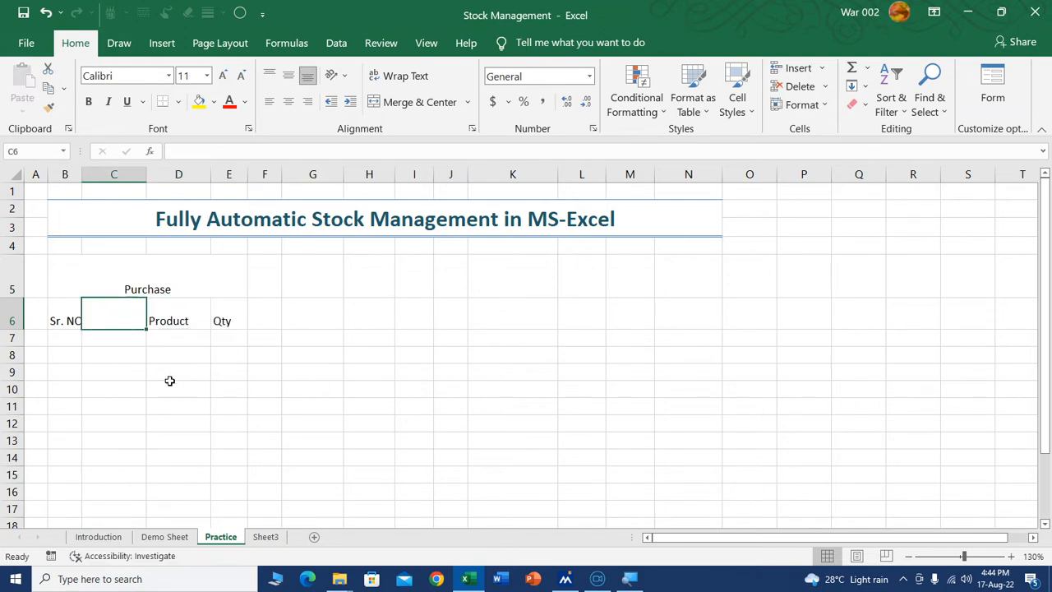
type("Date")
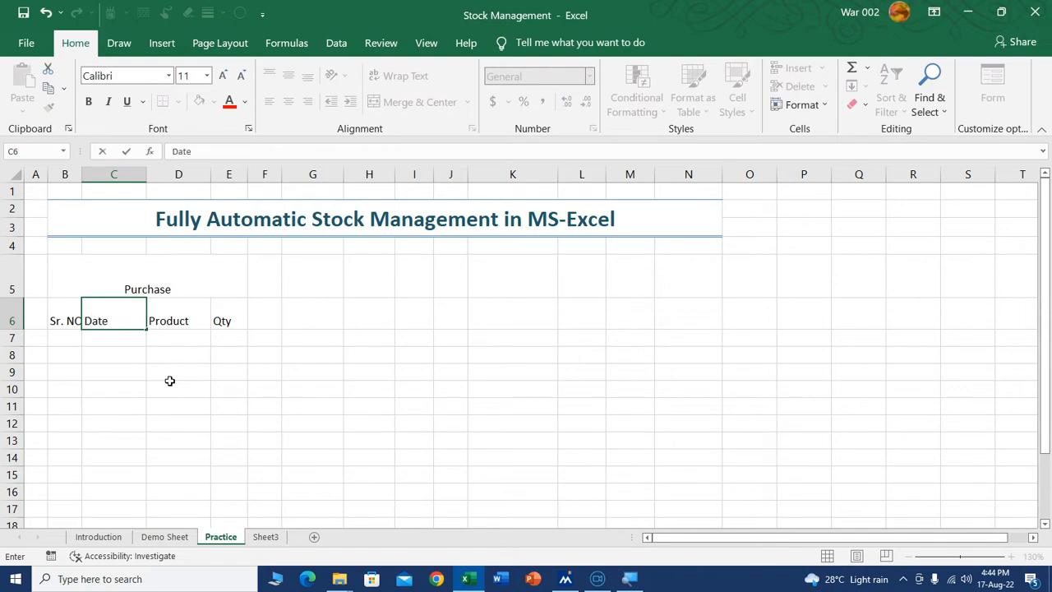
key("Tab")
key("Tab")
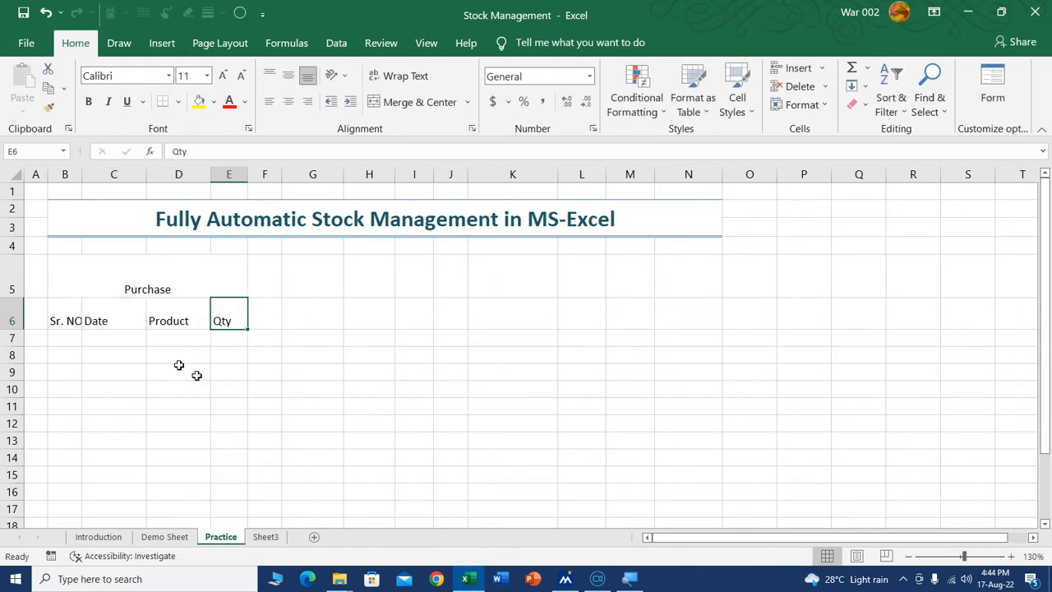
Widen column B to fit its "Sr. NO" heading and middle-align the Purchase heading vertically
left_click_drag(83, 172, 97, 173)
left_click(141, 385)
left_click(96, 289)
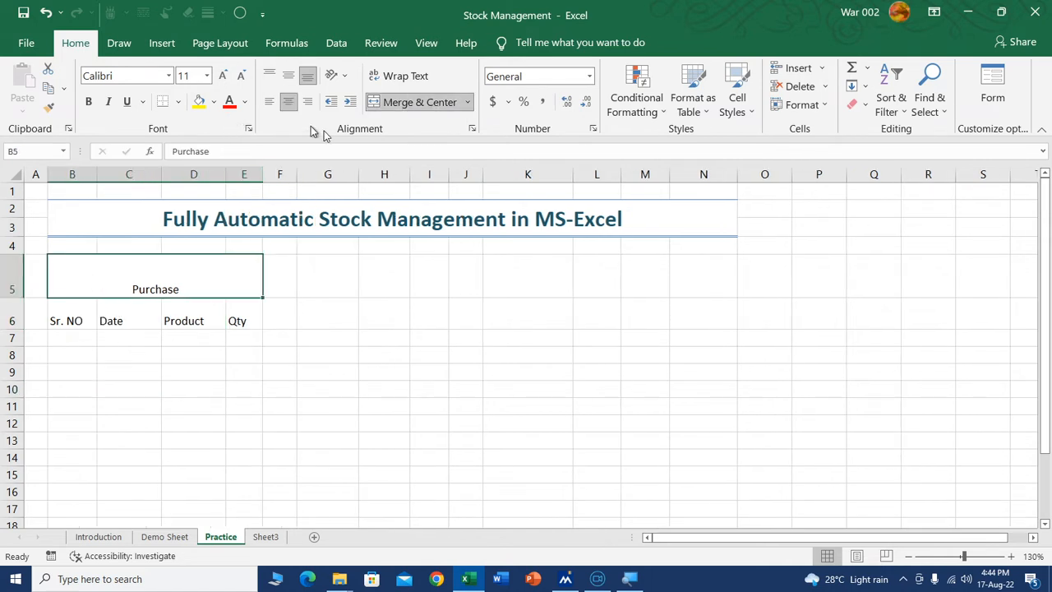
left_click(288, 76)
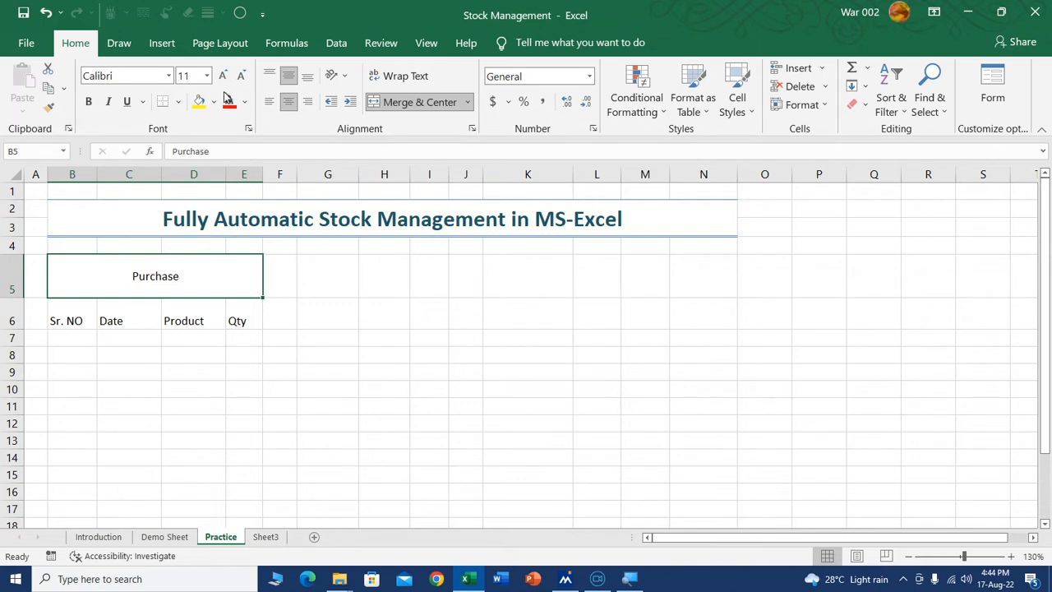
Make the Purchase heading bold, enlarge it to size 16 and give its cell a light blue fill
left_click(87, 101)
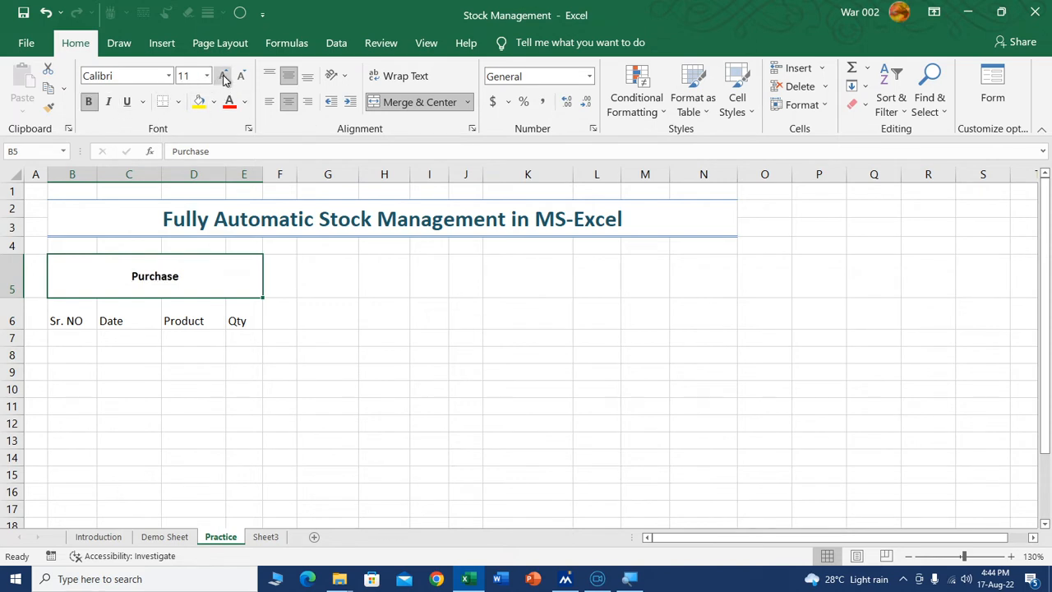
left_click(223, 75)
left_click(223, 76)
left_click(223, 75)
left_click(212, 102)
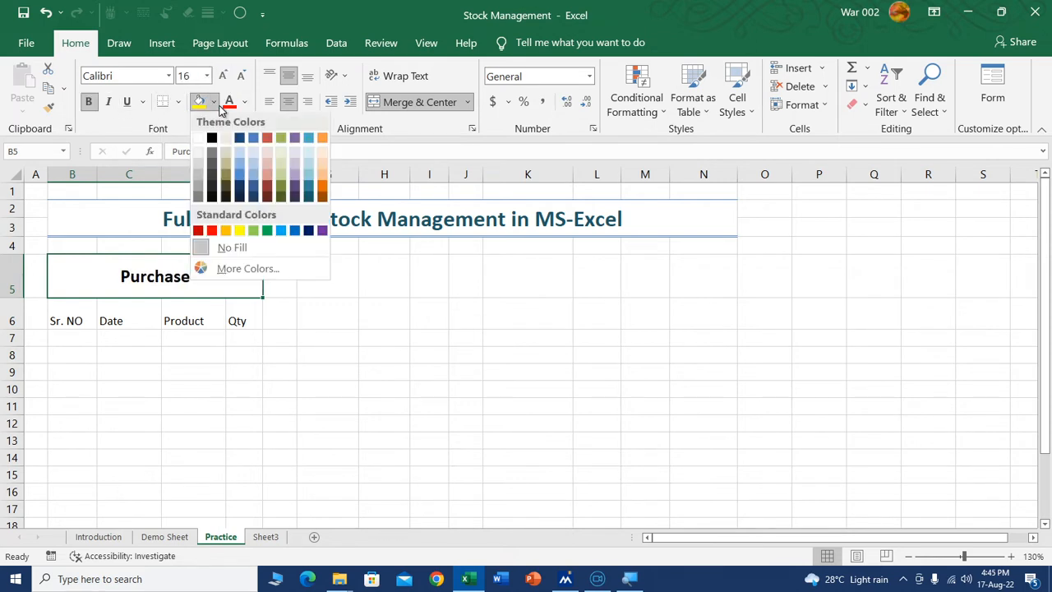
left_click(253, 162)
Center the Sr. NO, Date, Product and Qty headings in B6:E6 both horizontally and vertically
left_click_drag(70, 322, 237, 316)
left_click(98, 409)
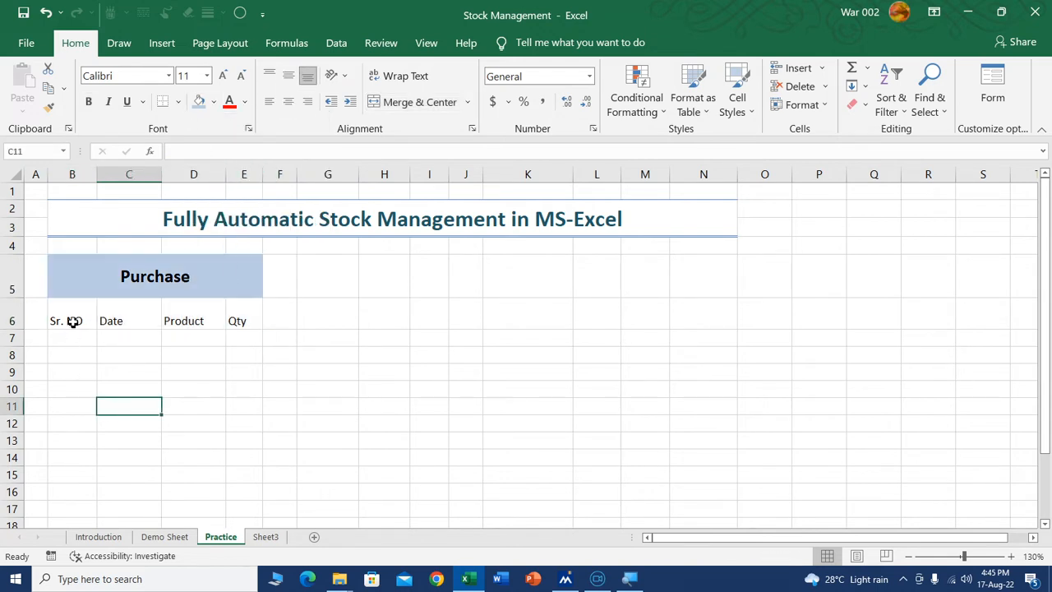
left_click_drag(71, 321, 223, 320)
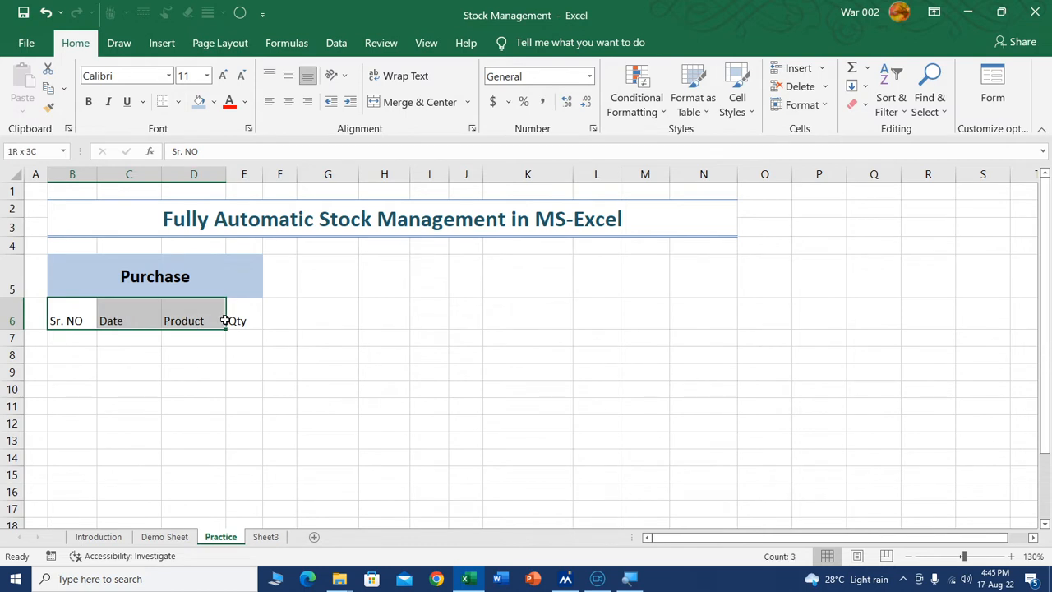
left_click(289, 101)
left_click(288, 75)
left_click(257, 327)
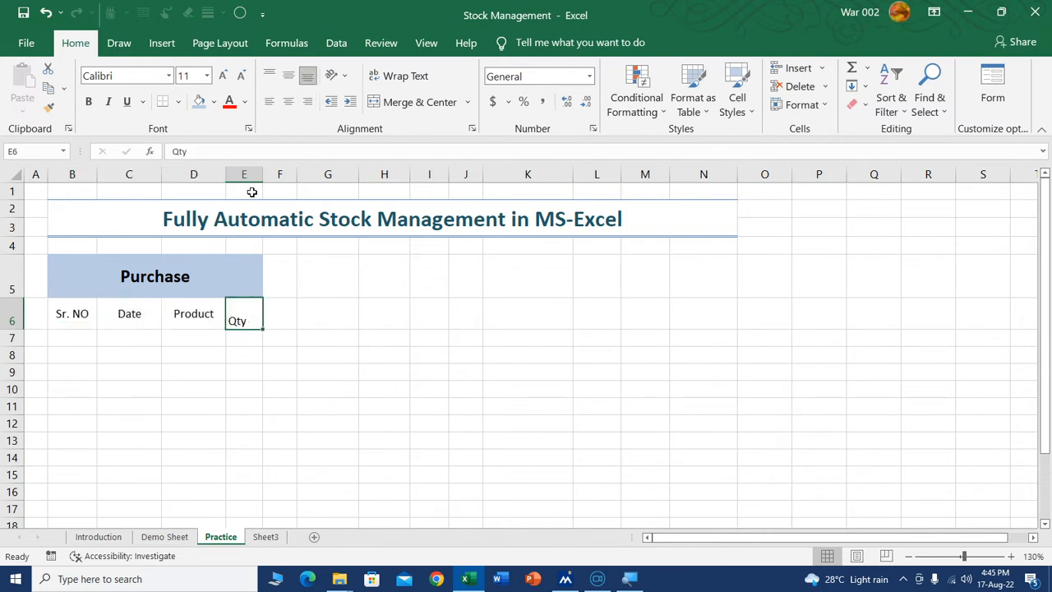
left_click(288, 101)
left_click(288, 76)
left_click(318, 315)
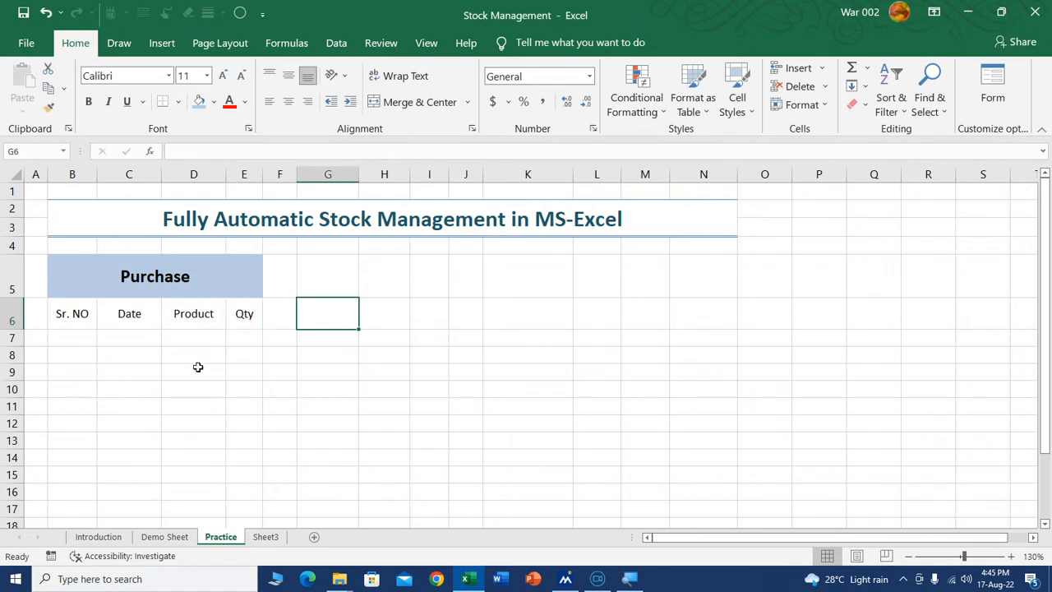
Copy the formatting of the Purchase heading block B5:E6 onto F5:I6 with Format Painter
left_click_drag(78, 273, 148, 317)
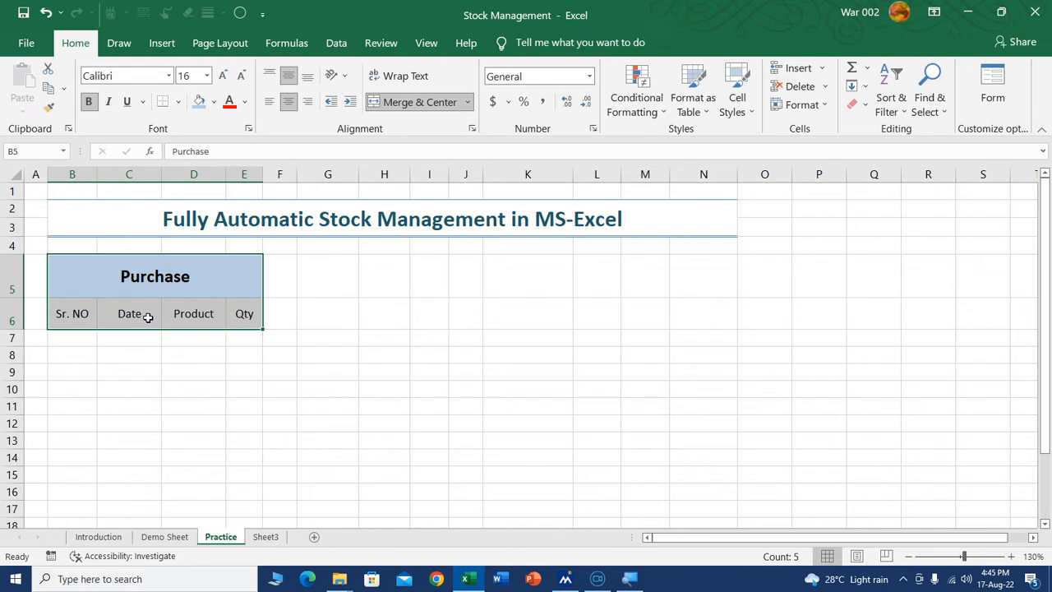
left_click(48, 107)
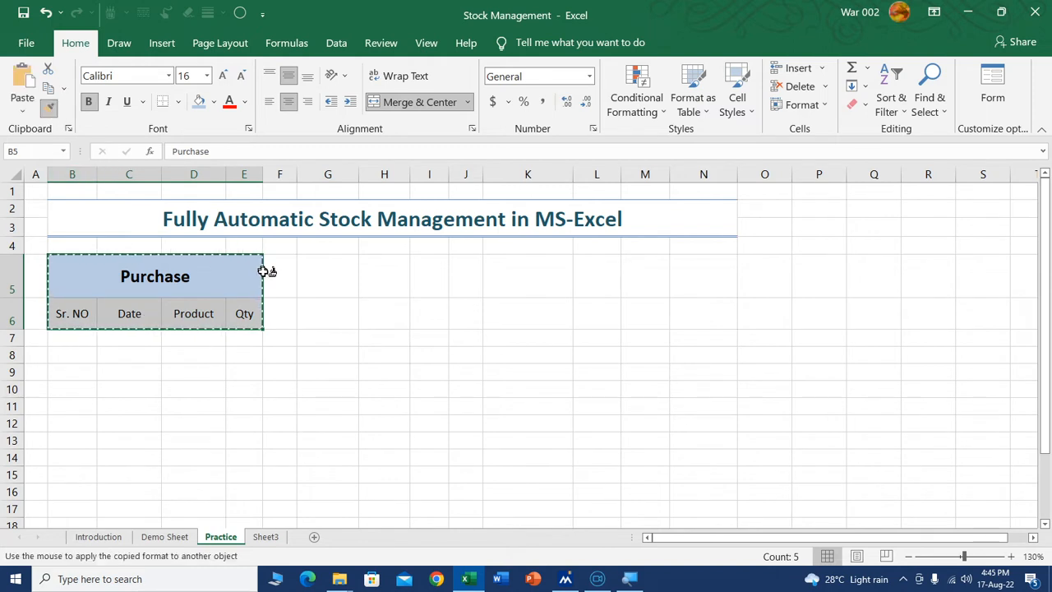
mouse_move(283, 283)
left_mouse_down()
mouse_move(453, 311)
mouse_move(430, 311)
left_mouse_up()
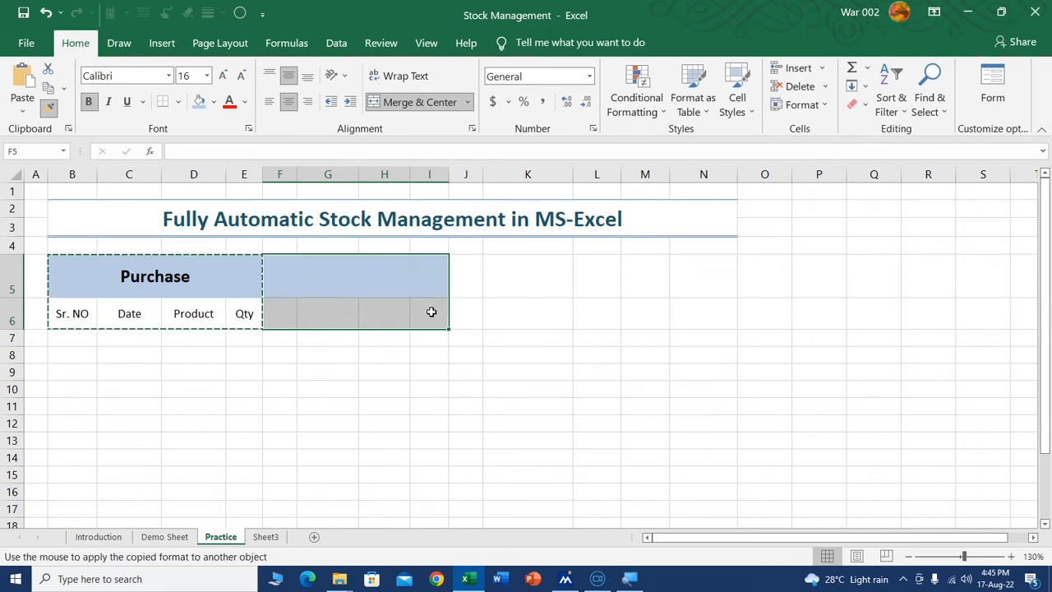
left_click(381, 375)
Enter the heading "Sales" in the merged cell F5
left_click(306, 282)
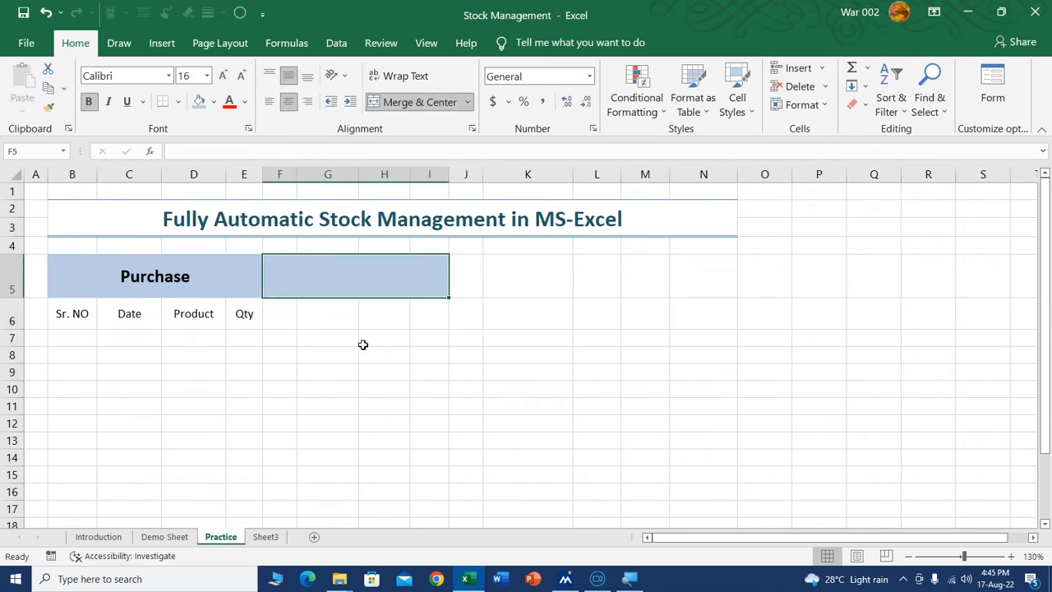
type("Sales")
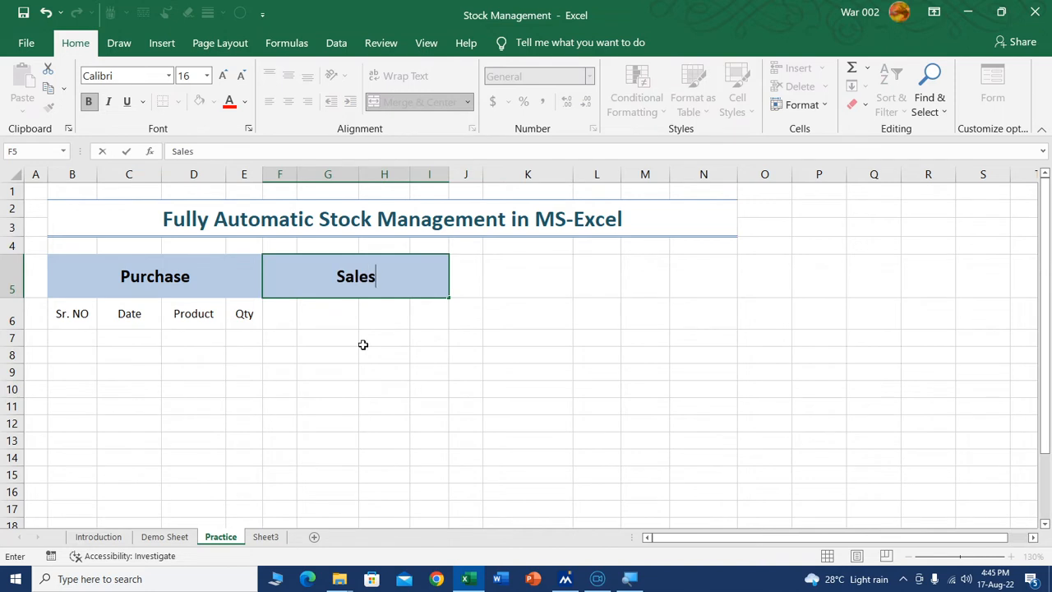
key("Return")
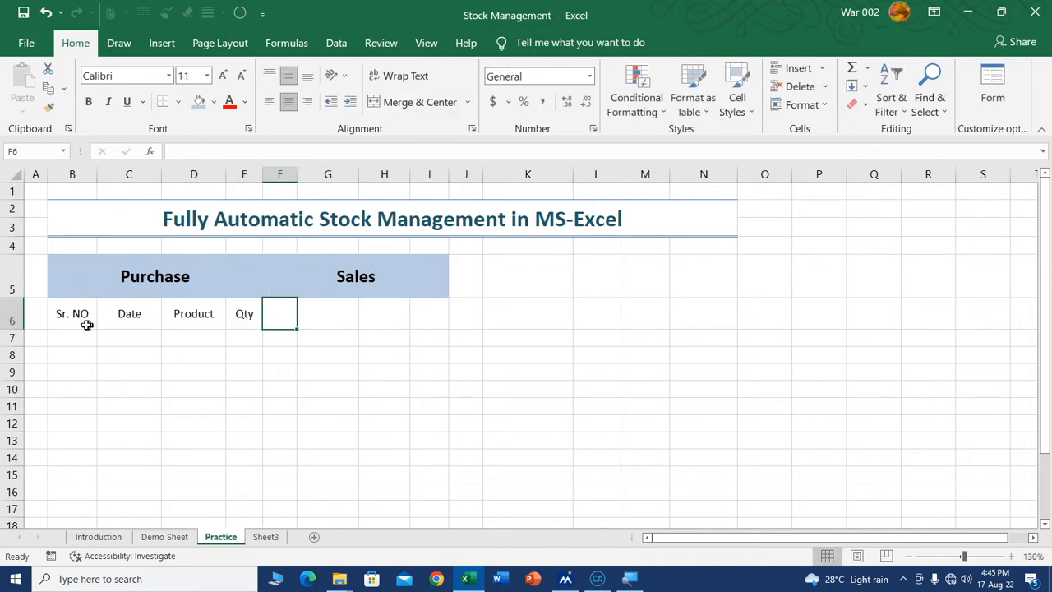
Copy the Purchase column headings from B6:E6 into F6:I6 under the Sales heading
left_click_drag(68, 314, 232, 326)
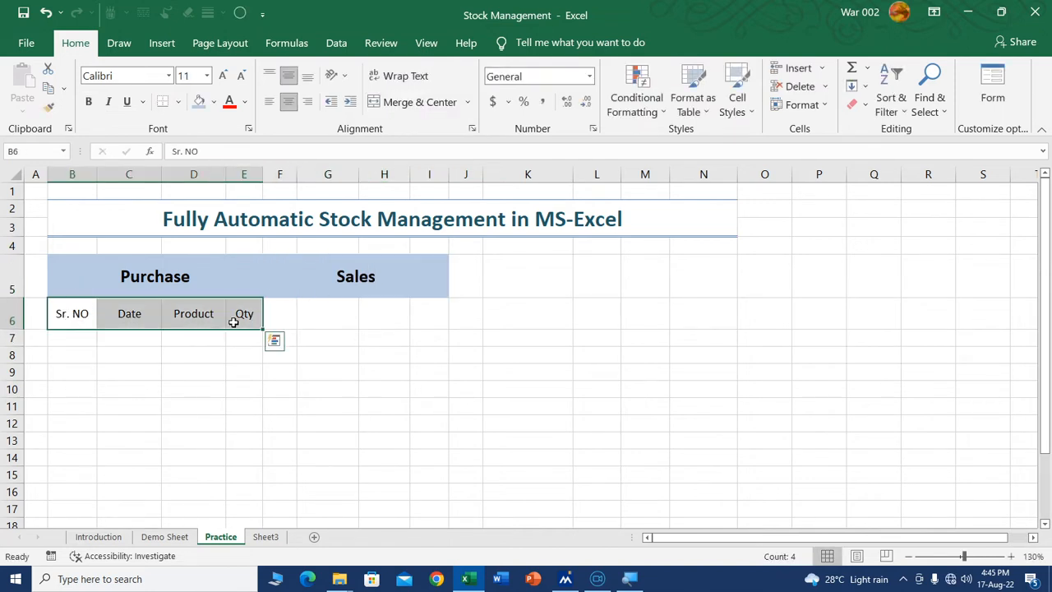
key("ctrl+c")
left_click(292, 315)
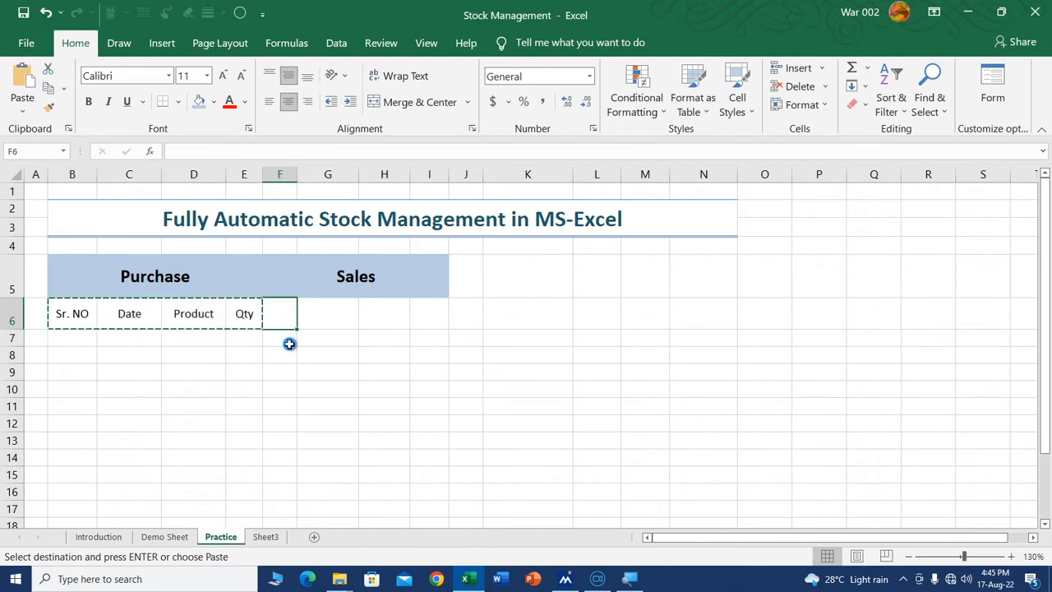
key("ctrl+v")
left_click(327, 354)
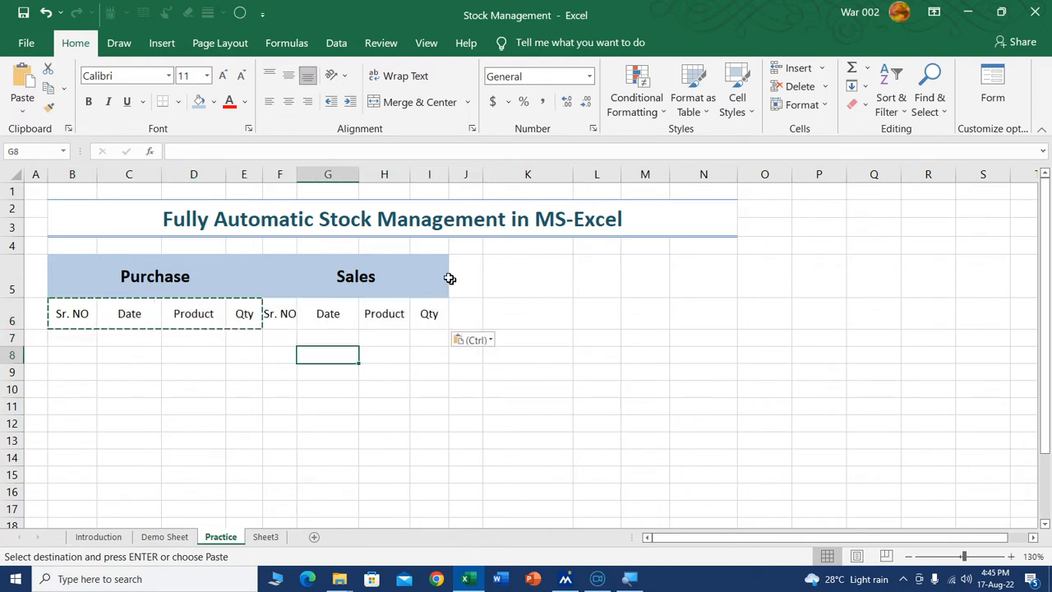
Merge and center J5:N5 and enter the heading "Balance"
left_click_drag(449, 279, 731, 280)
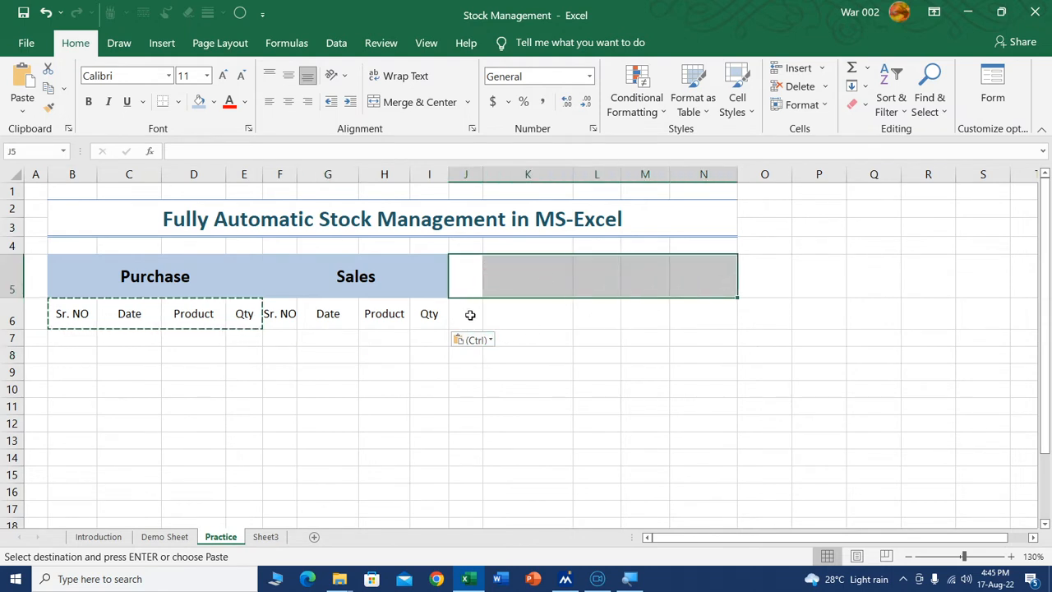
left_click(380, 102)
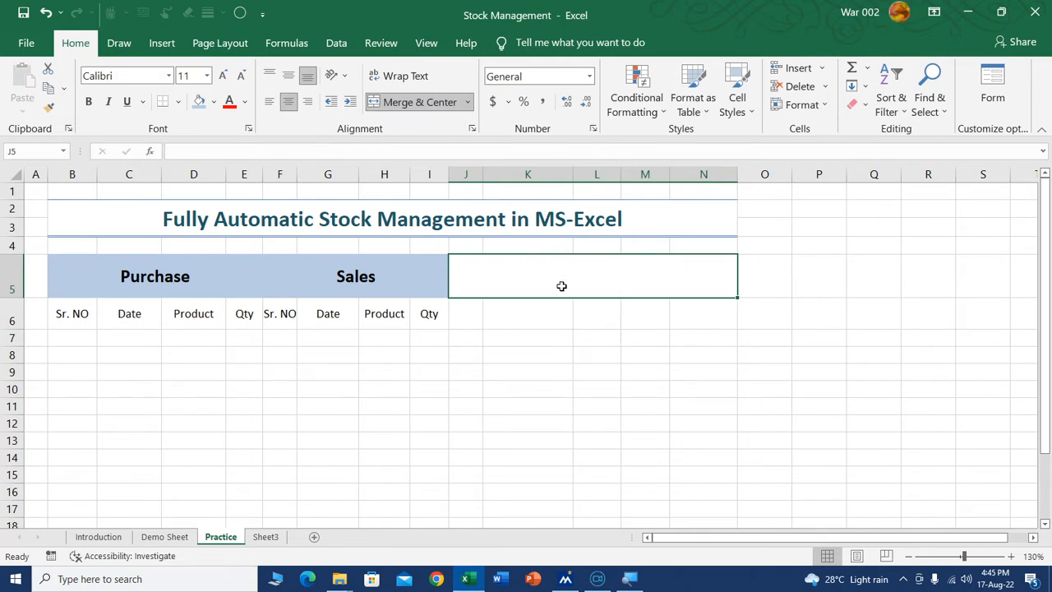
type("N")
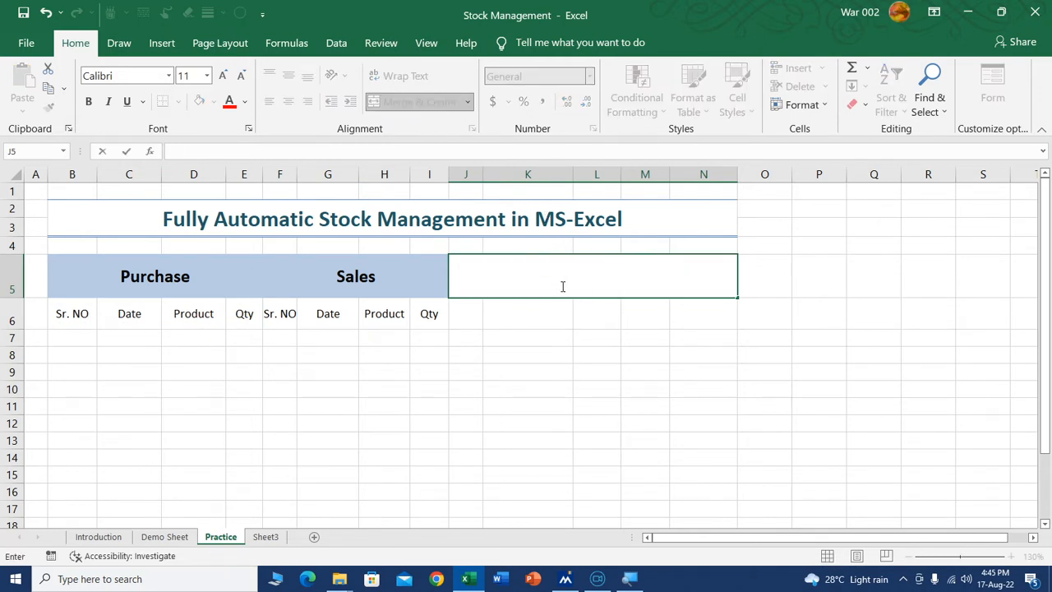
type("Balance")
key("Return")
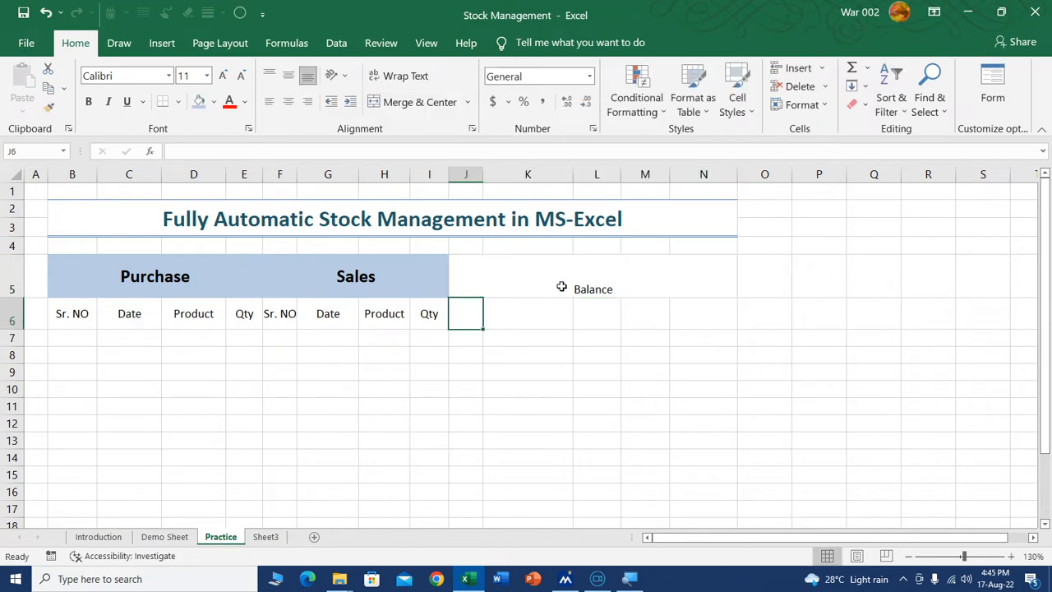
Enter the column headings "Sr. No", "Product", "Net Qty", "Min Qty" and "Order" in cells J6 to N6
type("Sr")
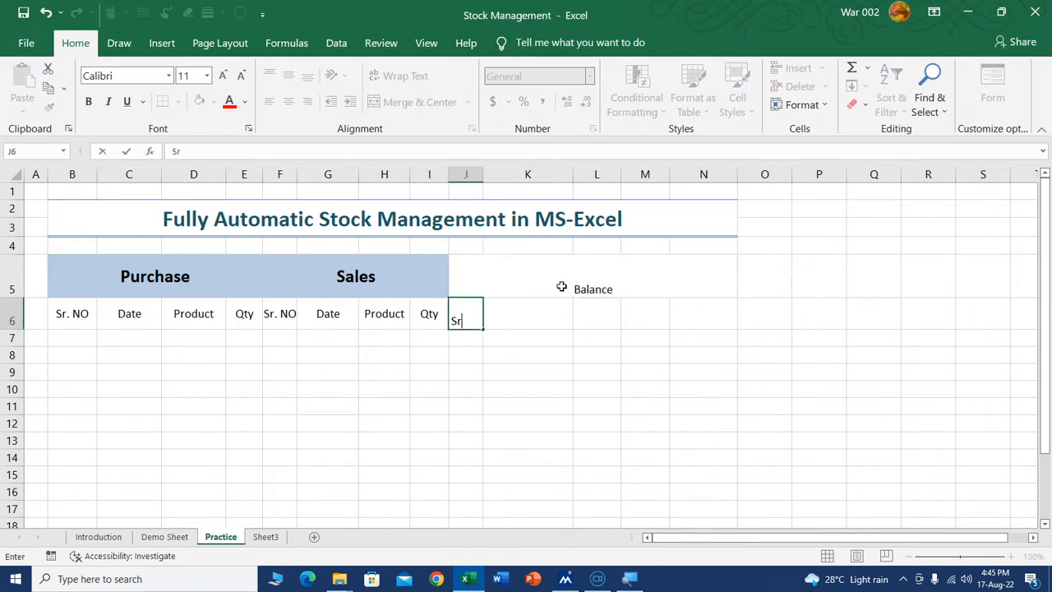
type(". No")
key("Tab")
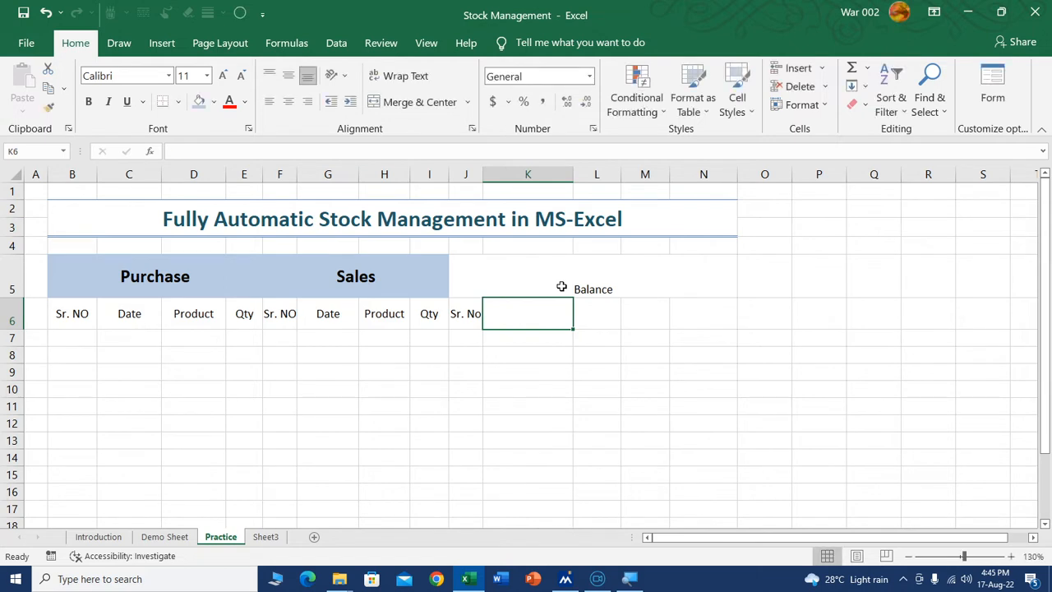
type("Produic")
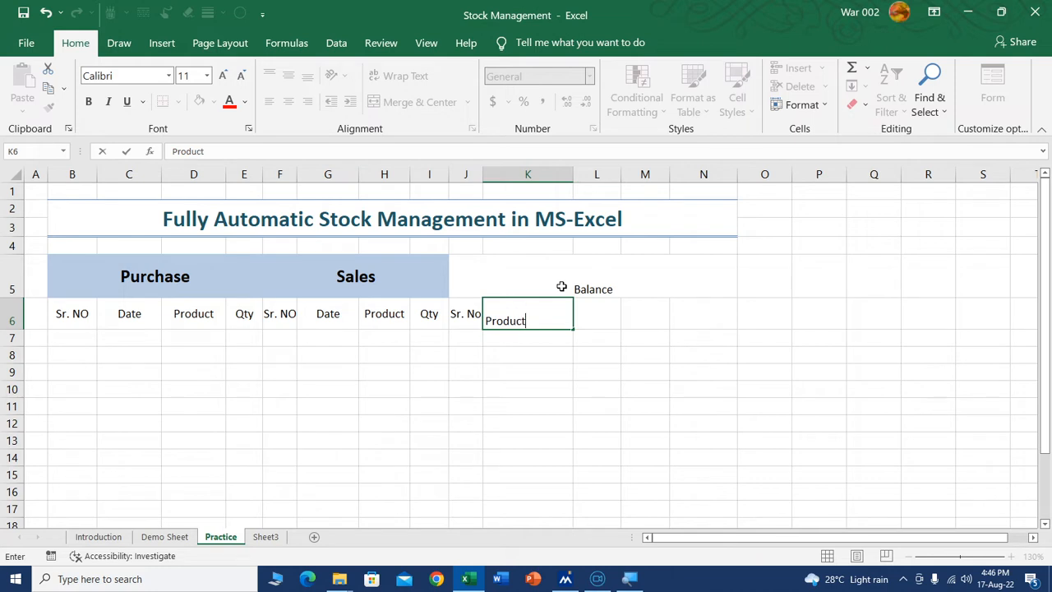
key("Tab")
type("Ne")
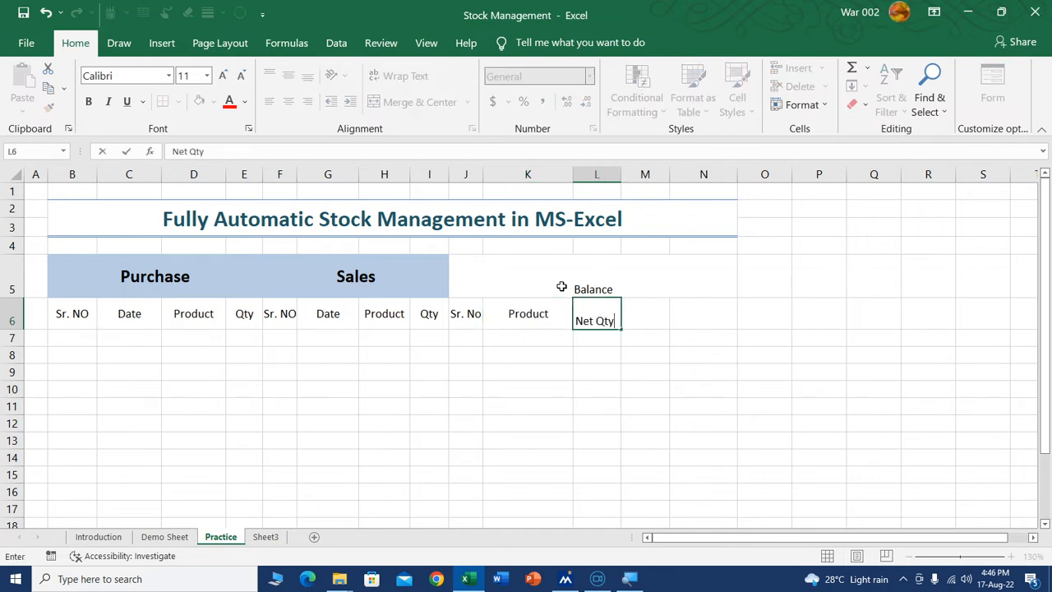
key("Tab")
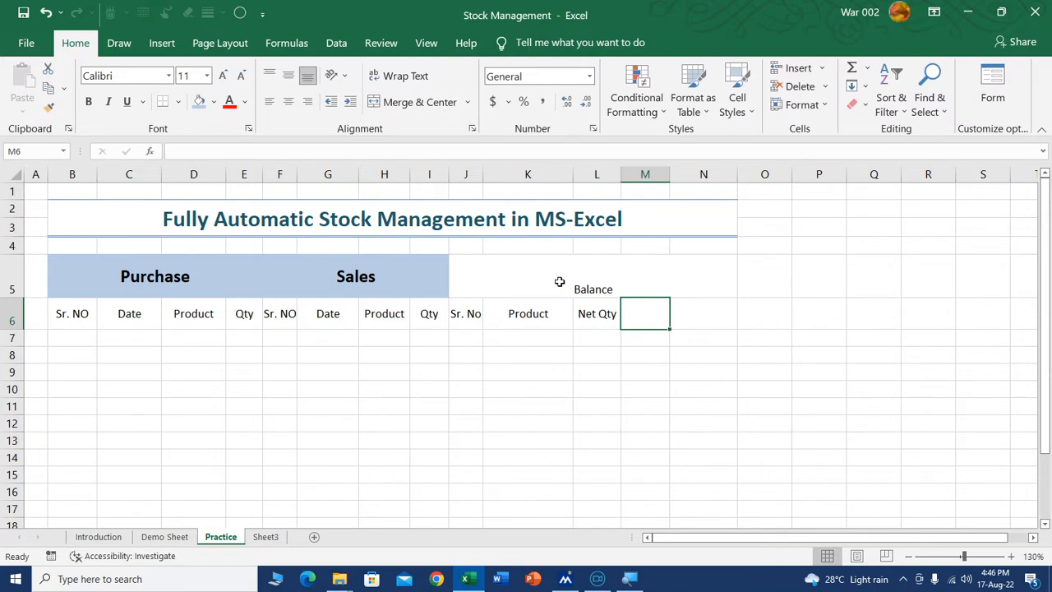
type("Pl")
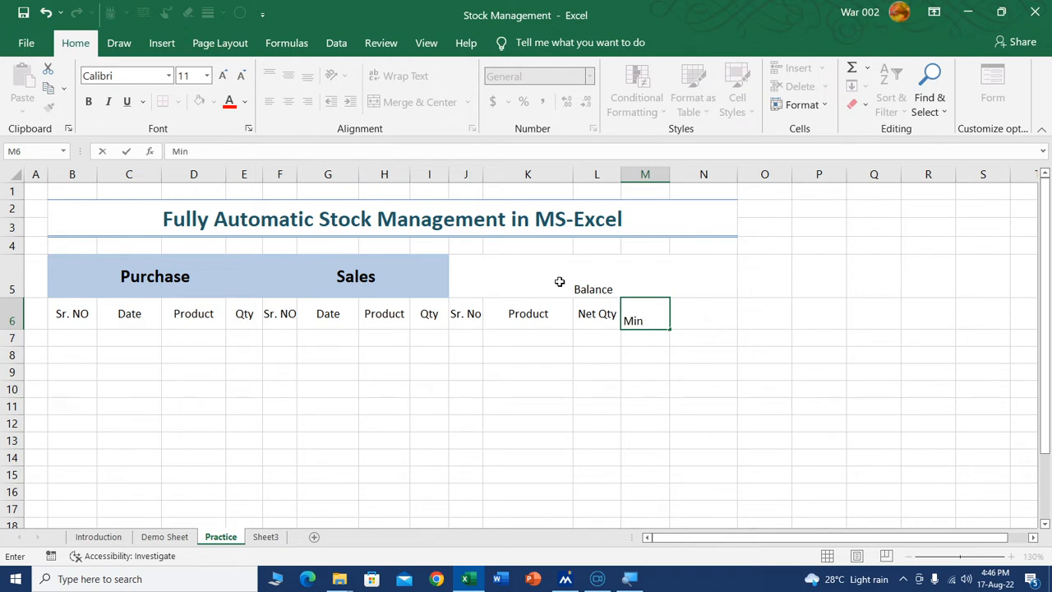
key("Tab")
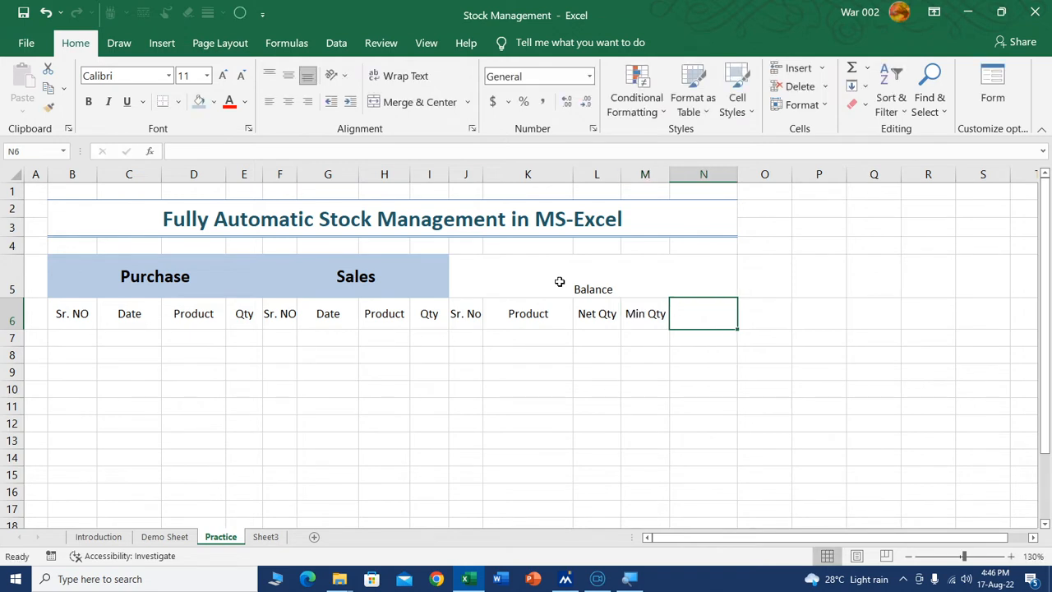
type("P")
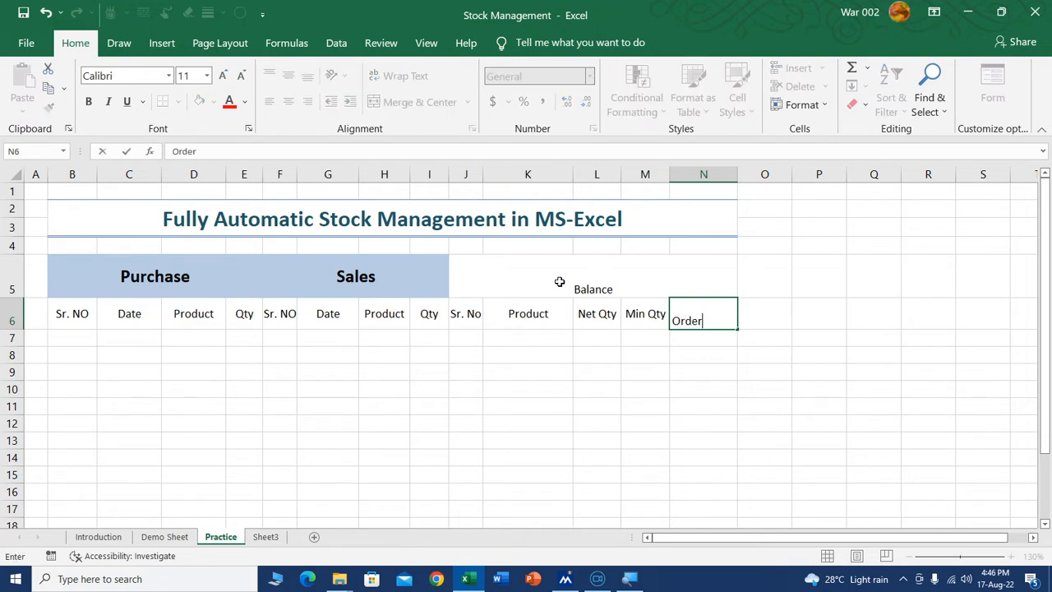
left_click(526, 388)
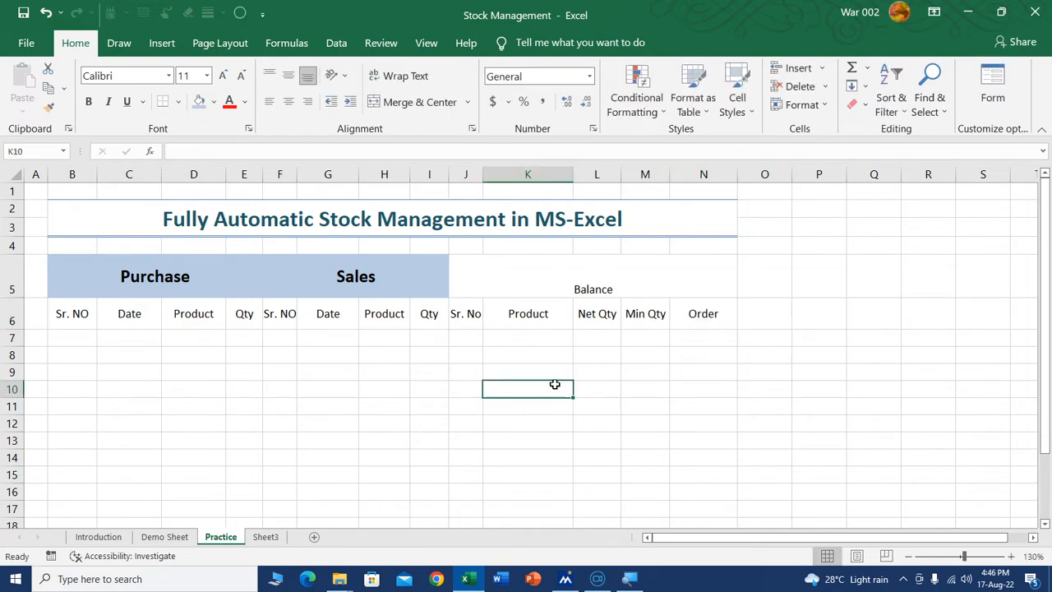
Apply the Sales heading's formatting to the Balance heading and merge and center it again across J5:N5
left_click(406, 289)
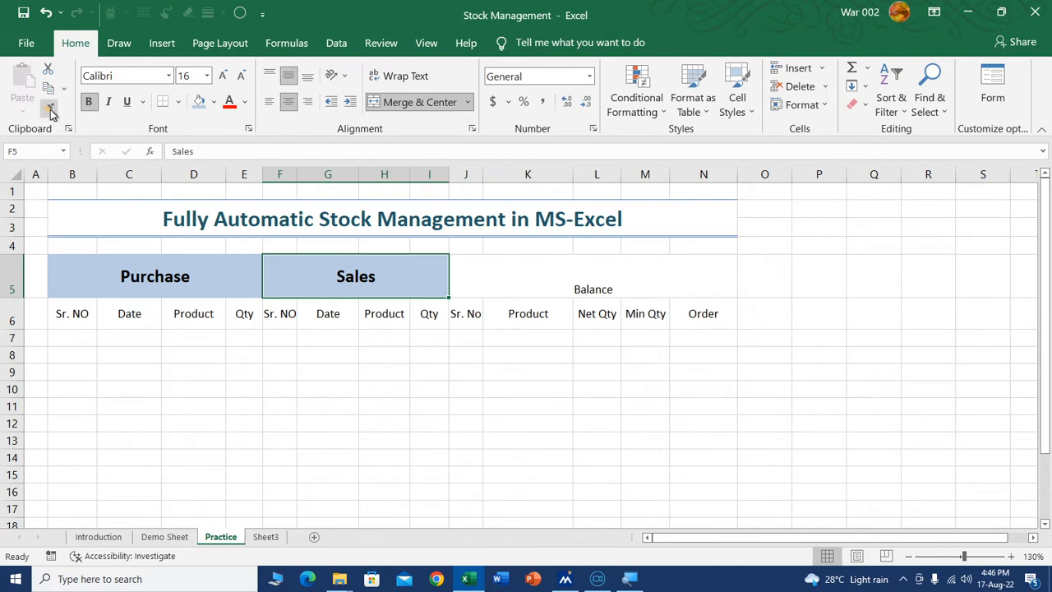
left_click(49, 107)
left_click_drag(483, 273, 706, 279)
left_click(630, 355)
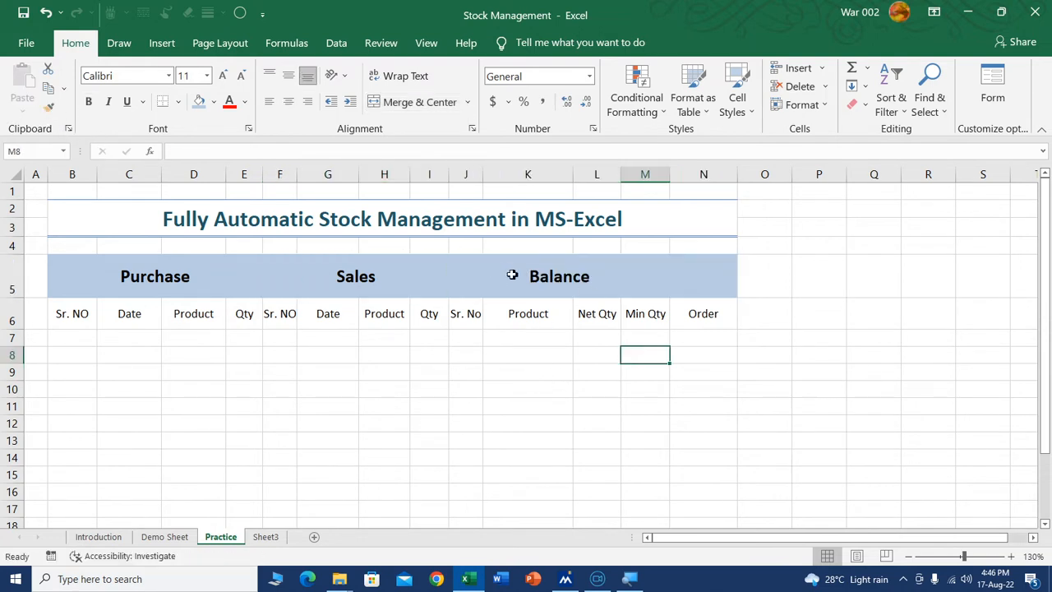
left_click_drag(526, 272, 700, 271)
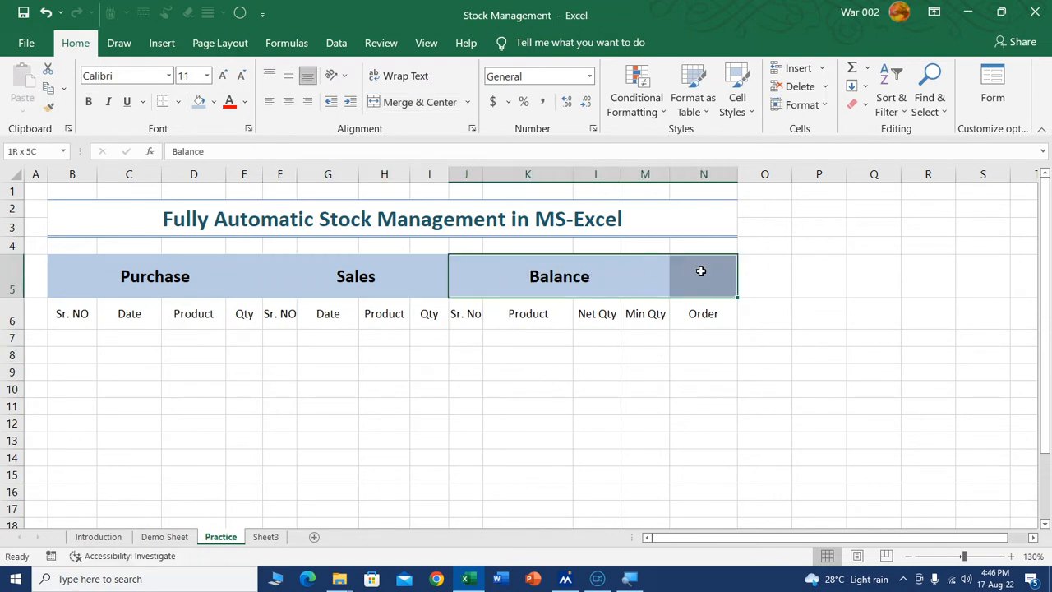
left_click(423, 102)
left_click(425, 103)
left_click(593, 406)
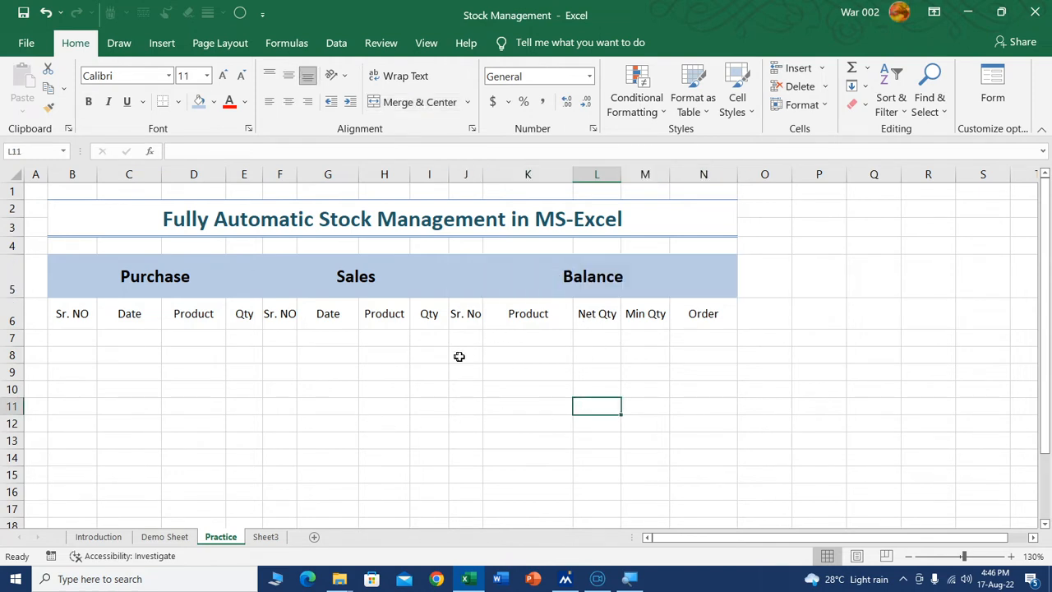
Apply all borders to the Purchase section, from its heading down to row 16 (B5:E16)
left_click_drag(87, 273, 243, 474)
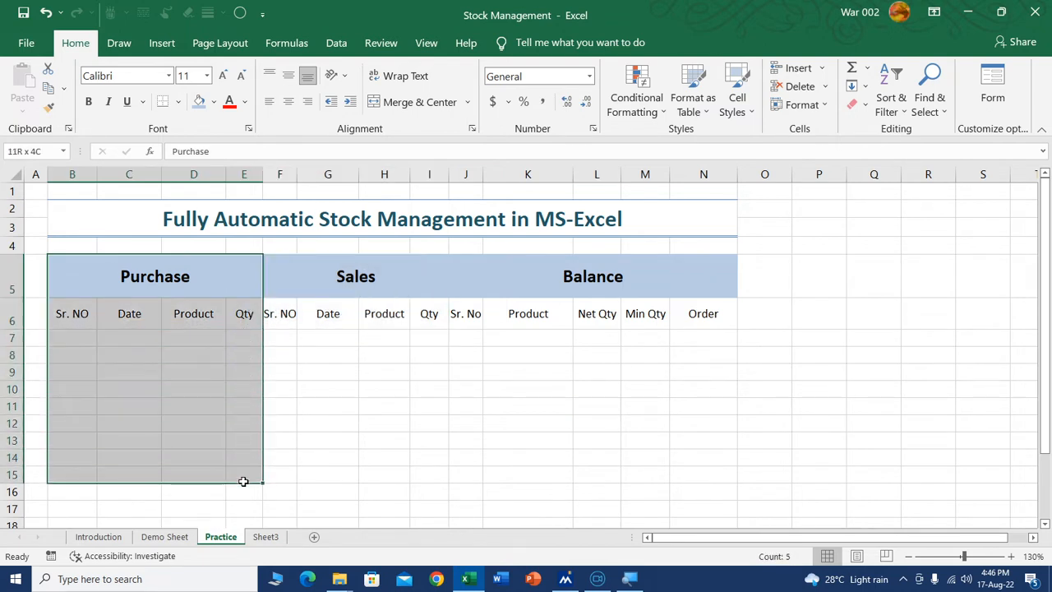
left_click_drag(243, 481, 244, 491)
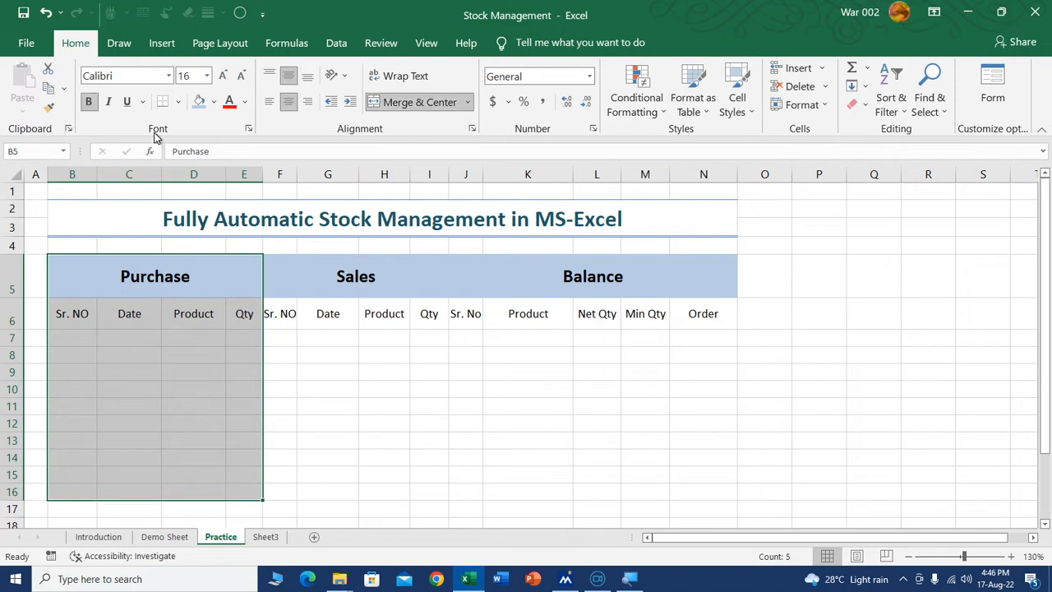
left_click(175, 102)
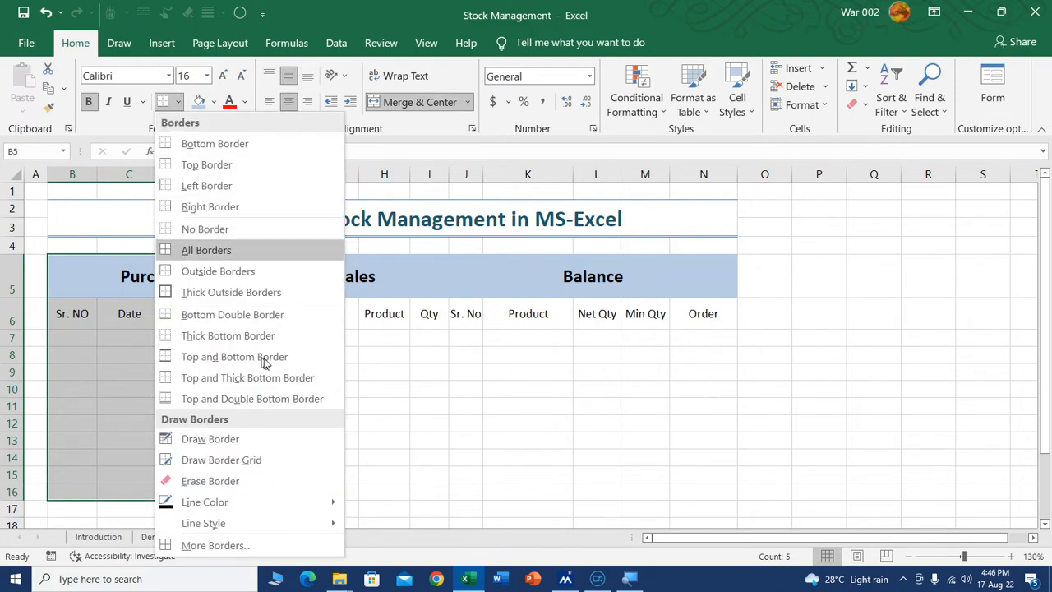
left_click(209, 249)
left_click(328, 372)
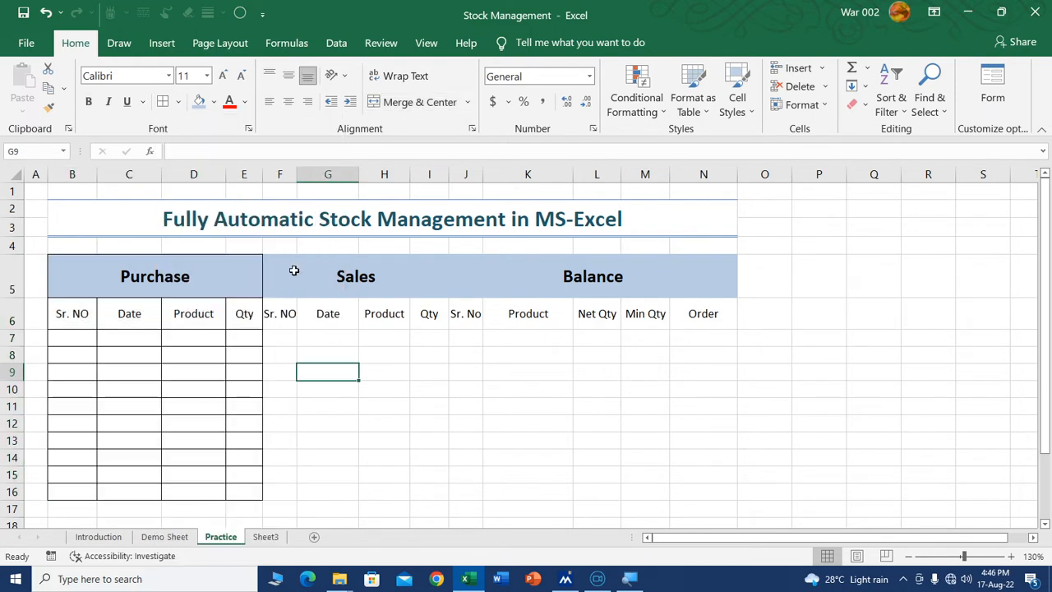
Apply all borders to the Sales section F5:I16 and the Balance section J5:N16
left_click_drag(293, 271, 437, 484)
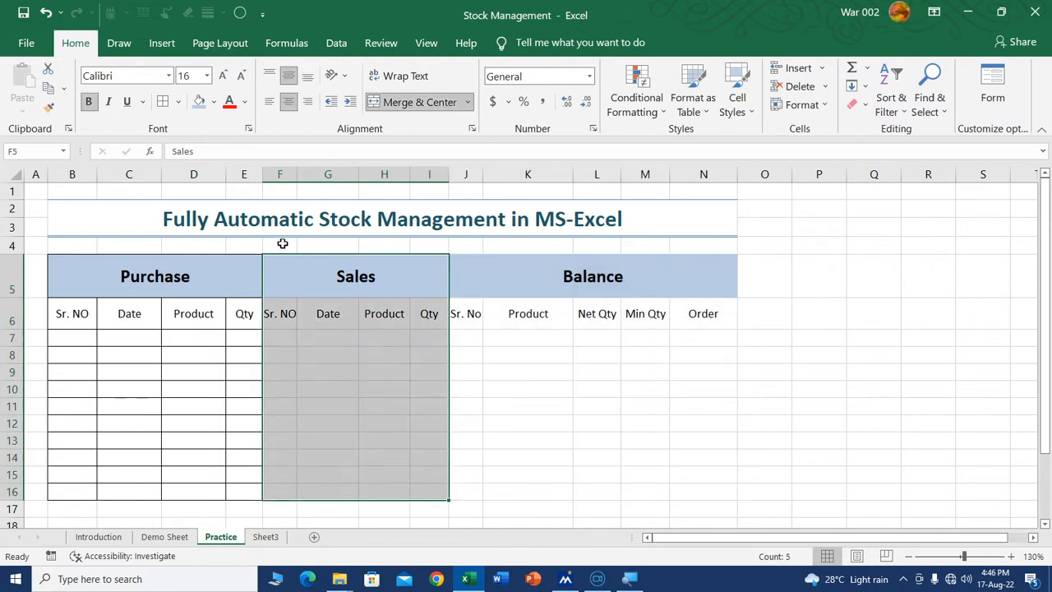
left_click(162, 101)
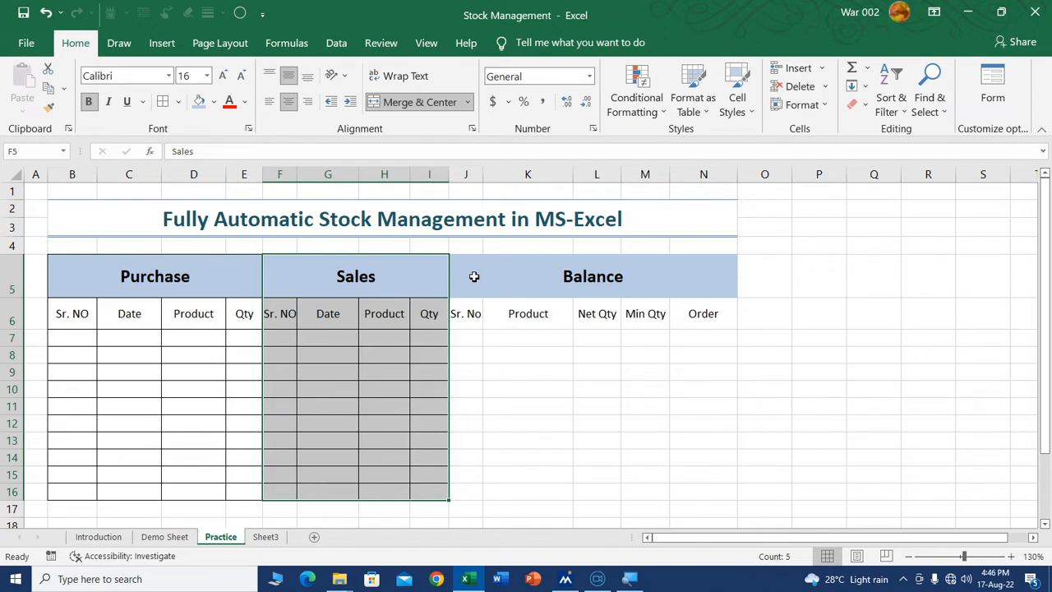
left_click_drag(474, 276, 657, 491)
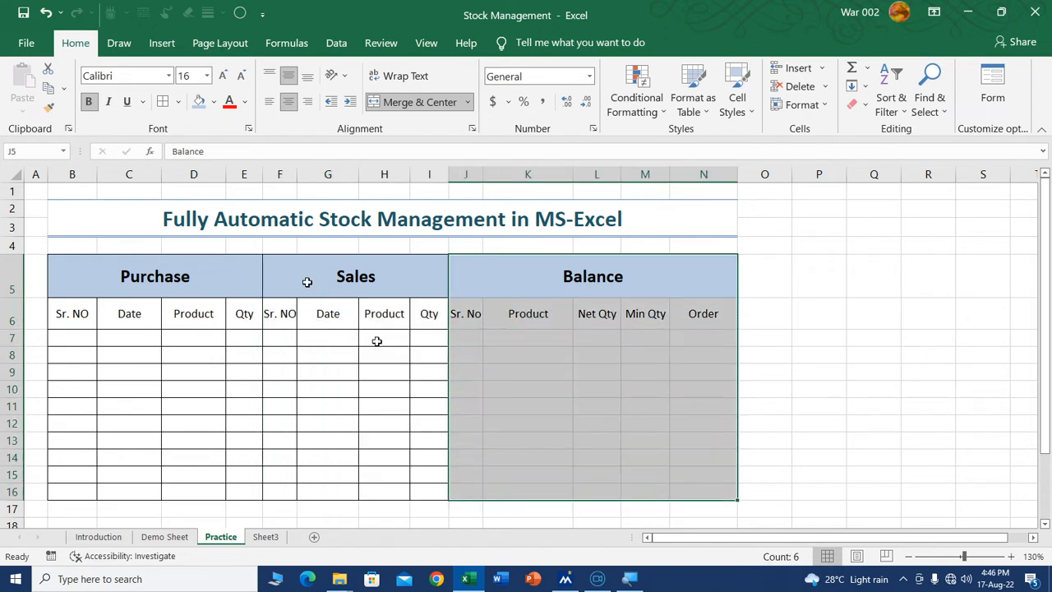
left_click(163, 101)
left_click(589, 422)
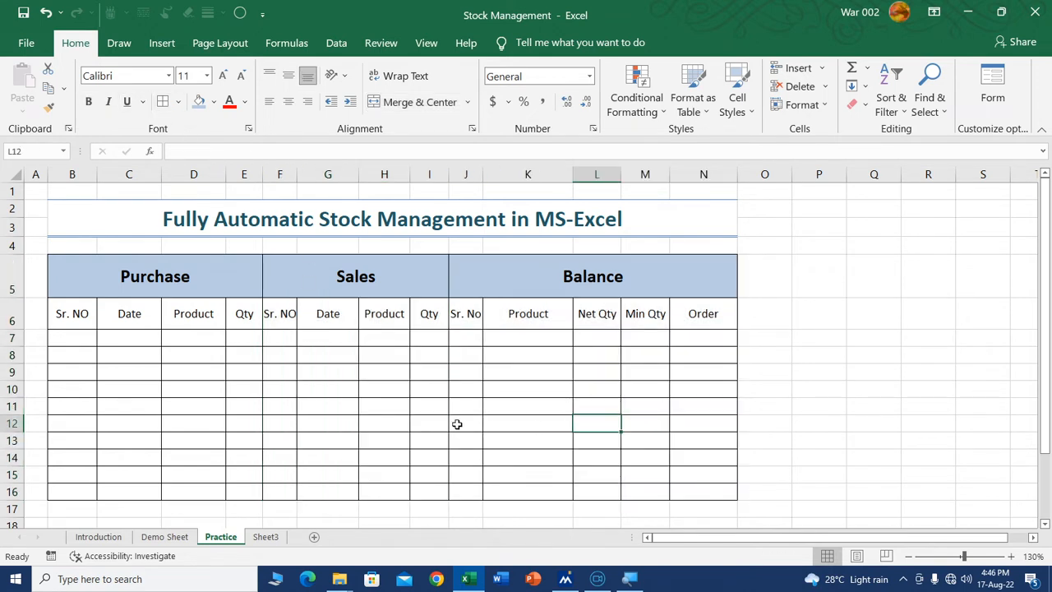
Widen column J slightly to give the Balance section's "Sr. No" heading more room
left_click_drag(482, 166, 498, 166)
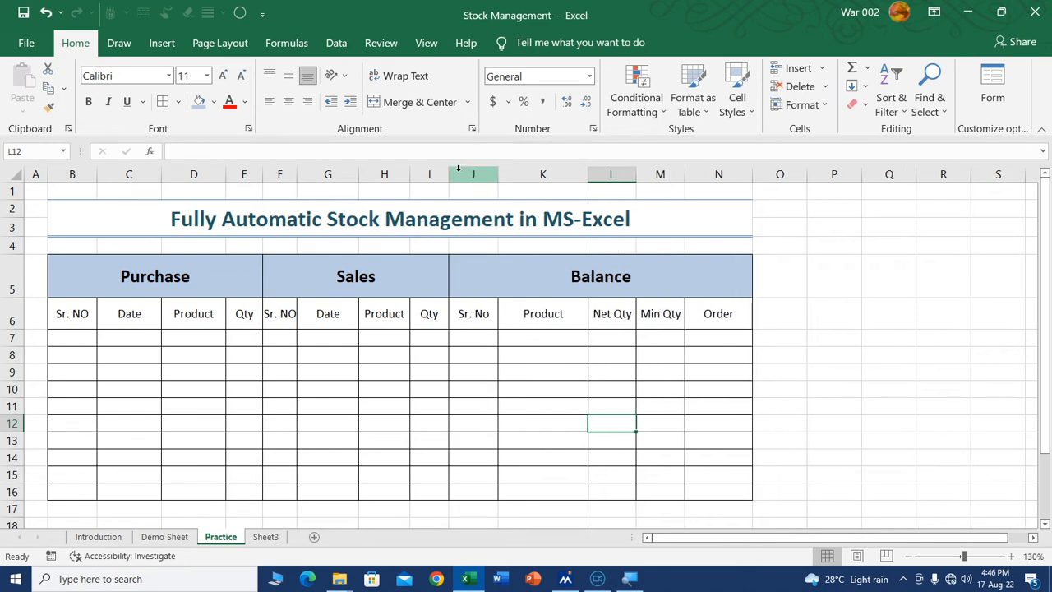
left_click(491, 330)
left_click(476, 279)
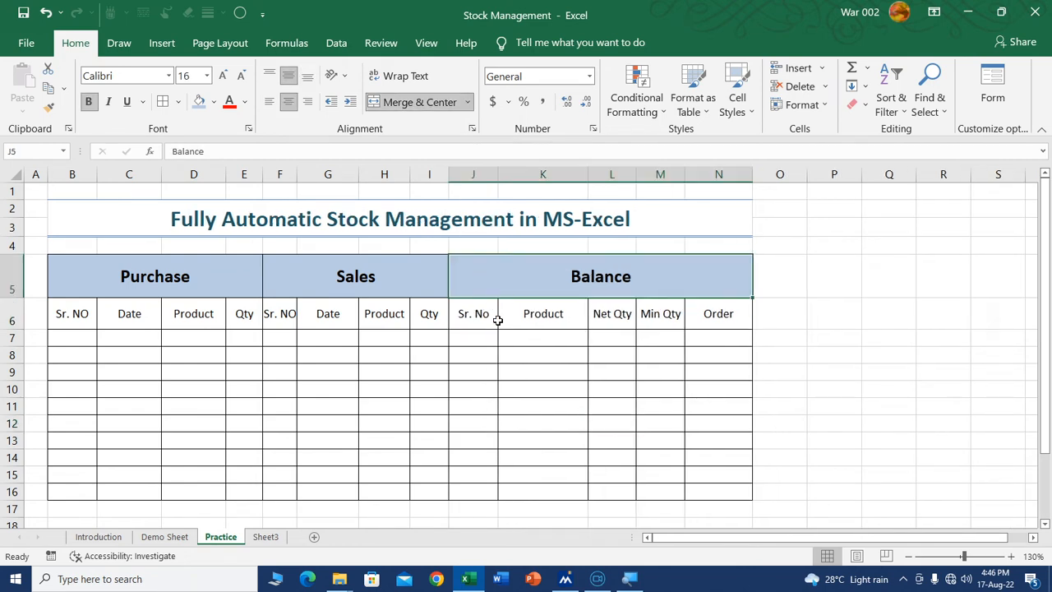
Check the section colours on the Demo Sheet, then fill the Practice sheet's Purchase heading with light green
left_click(167, 537)
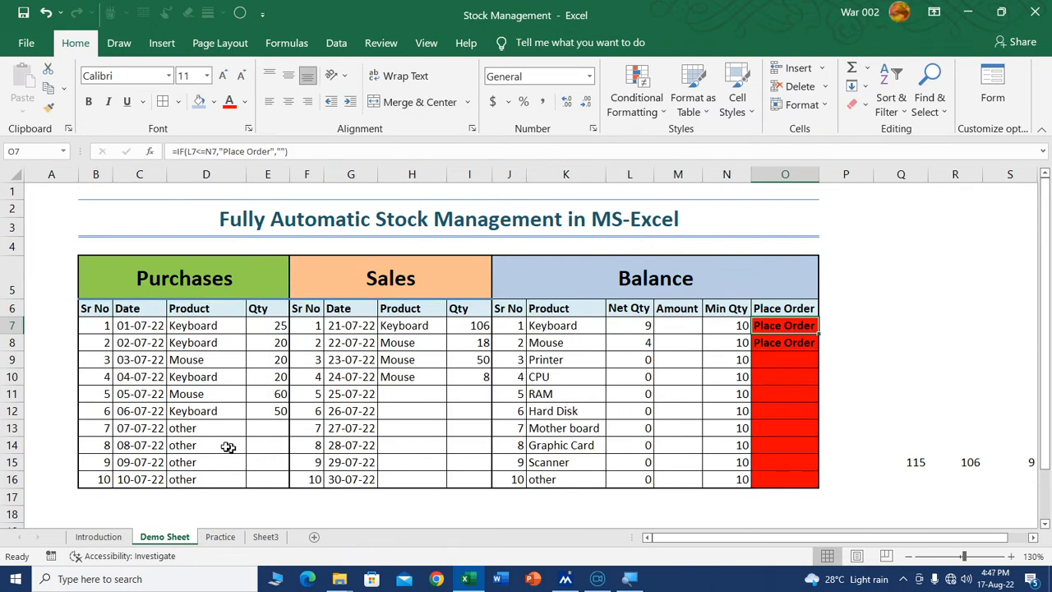
left_click(220, 538)
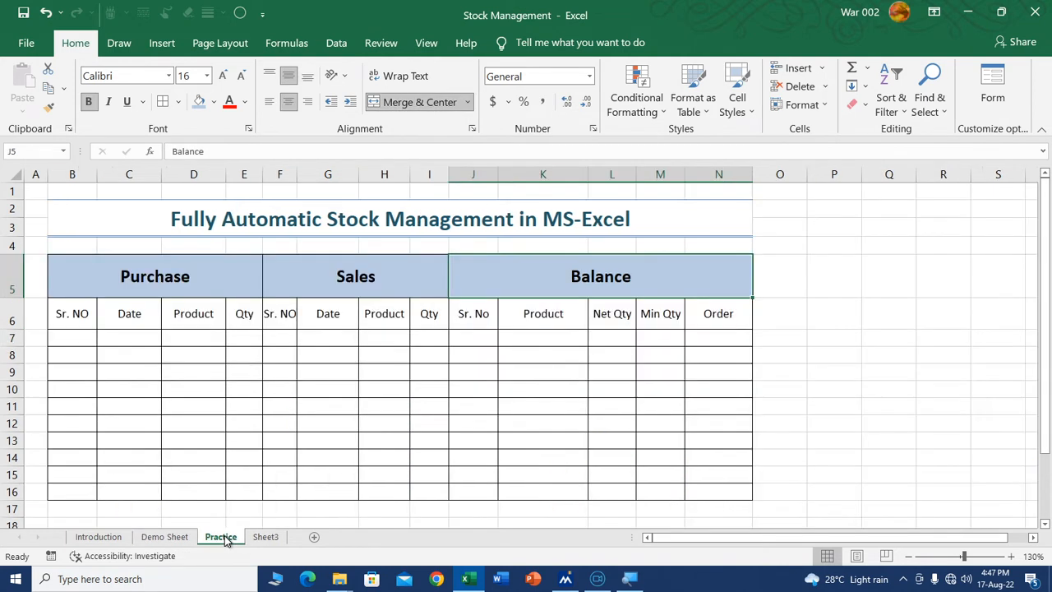
left_click(197, 276)
left_click(213, 101)
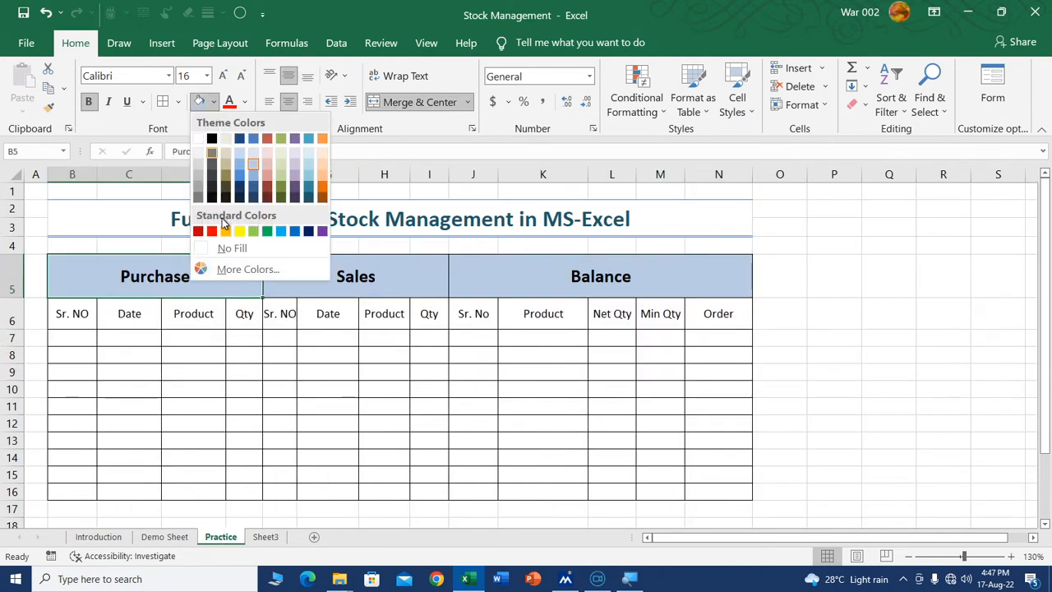
left_click(281, 171)
Fill the Sales heading with light blue and the Balance heading with light orange
left_click(338, 293)
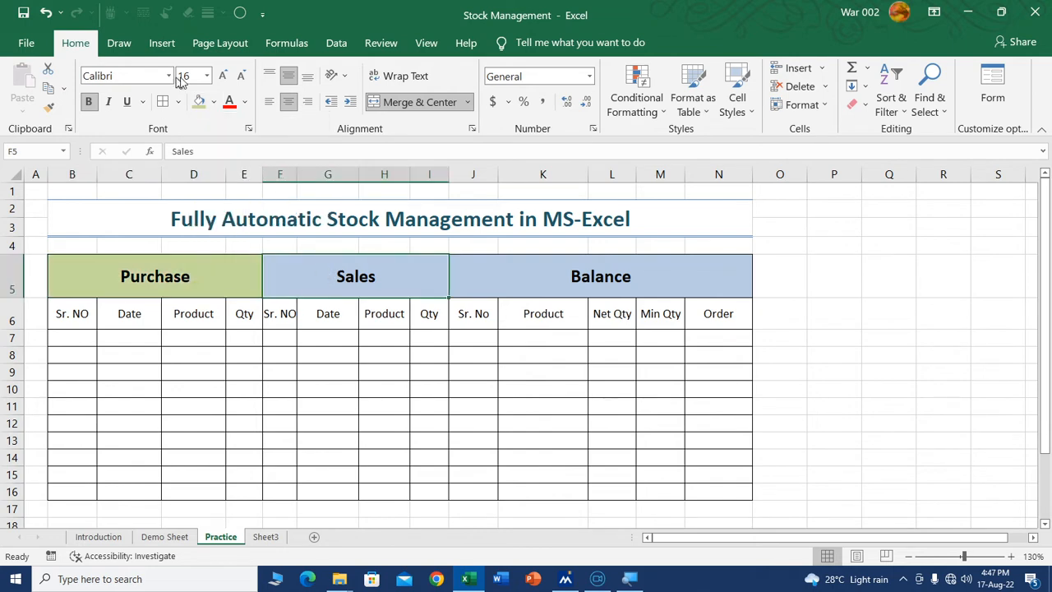
left_click(213, 102)
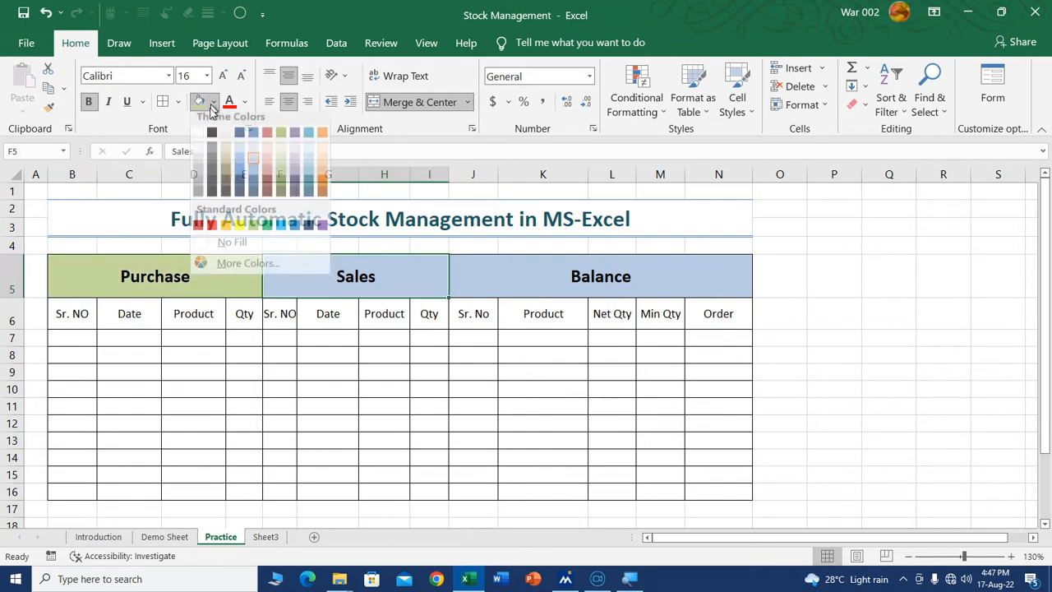
left_click(307, 163)
left_click(604, 280)
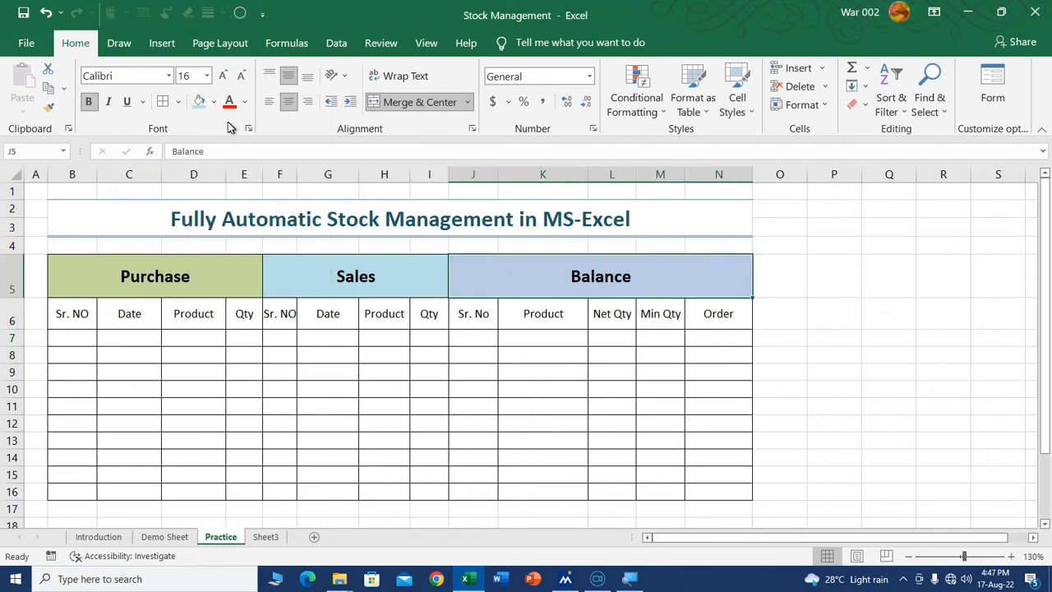
left_click(213, 101)
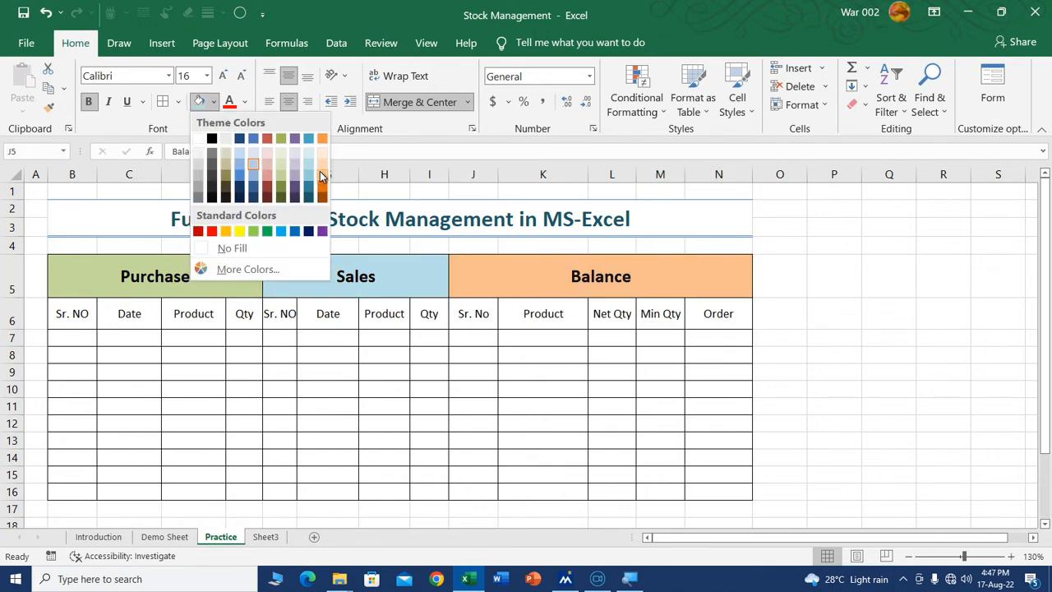
left_click(321, 176)
left_click(376, 402)
Widen column F so the Sales section's "Sr. NO" heading fits comfortably
left_click(291, 323)
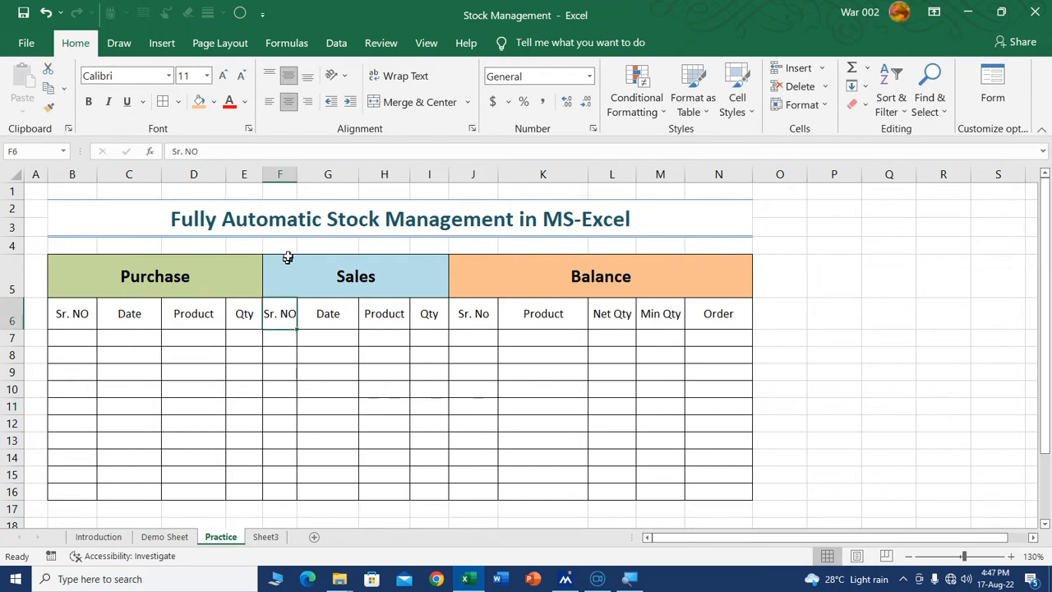
left_click_drag(263, 173, 310, 173)
left_click(329, 405)
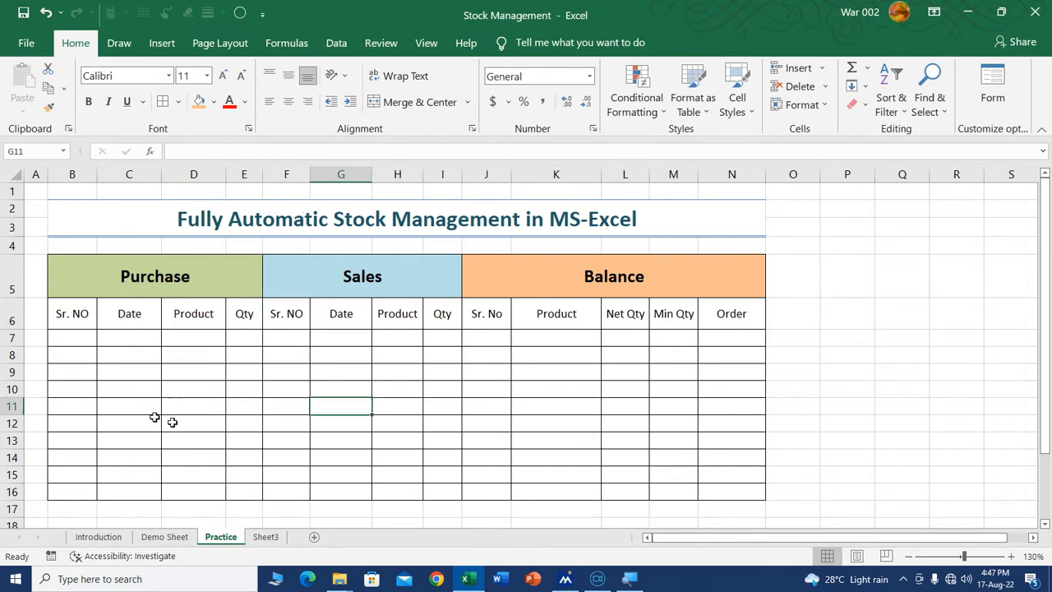
Enter 1 and 2 in B7 and B8 and fill the serial numbers down to 10 in B16
left_click(84, 336)
type("1")
key("Return")
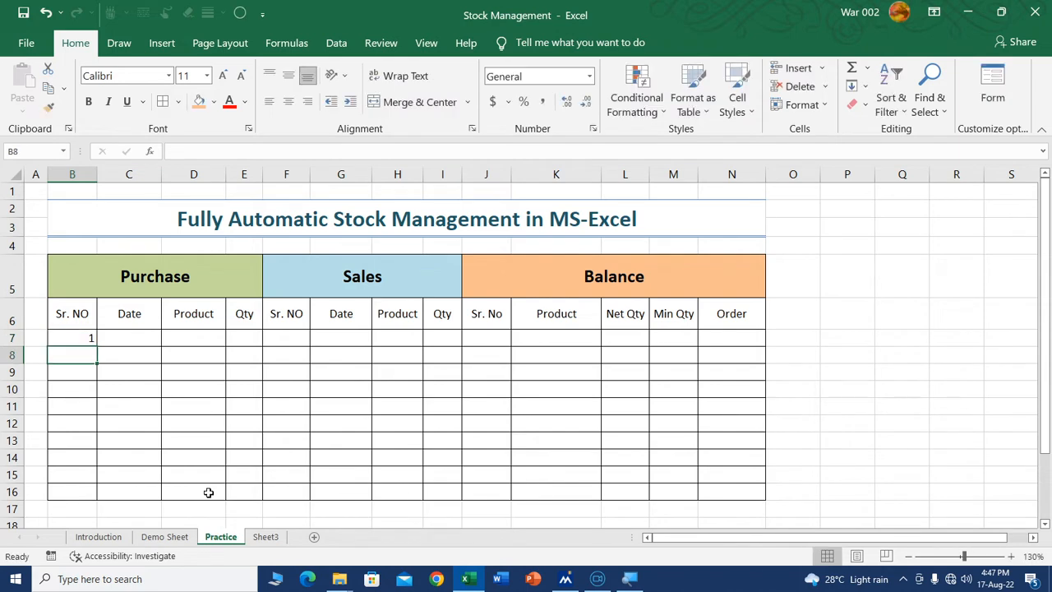
type("2")
key("Return")
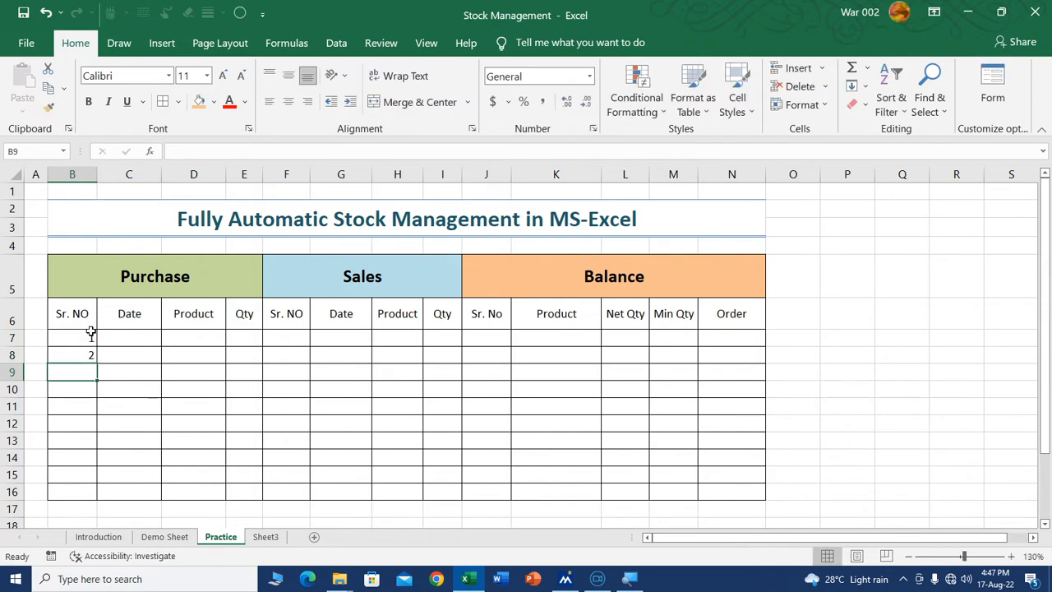
left_click_drag(90, 333, 94, 498)
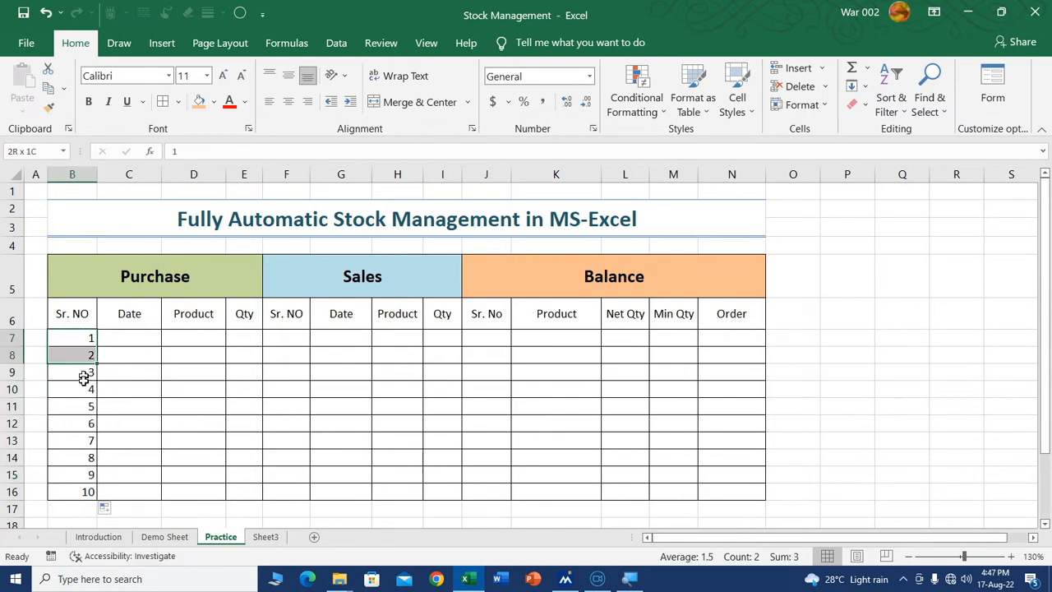
Copy the serial numbers B7:B16 into the Sales section from F7 and the Balance section from J7
left_click_drag(83, 377, 83, 490)
key("ctrl+c")
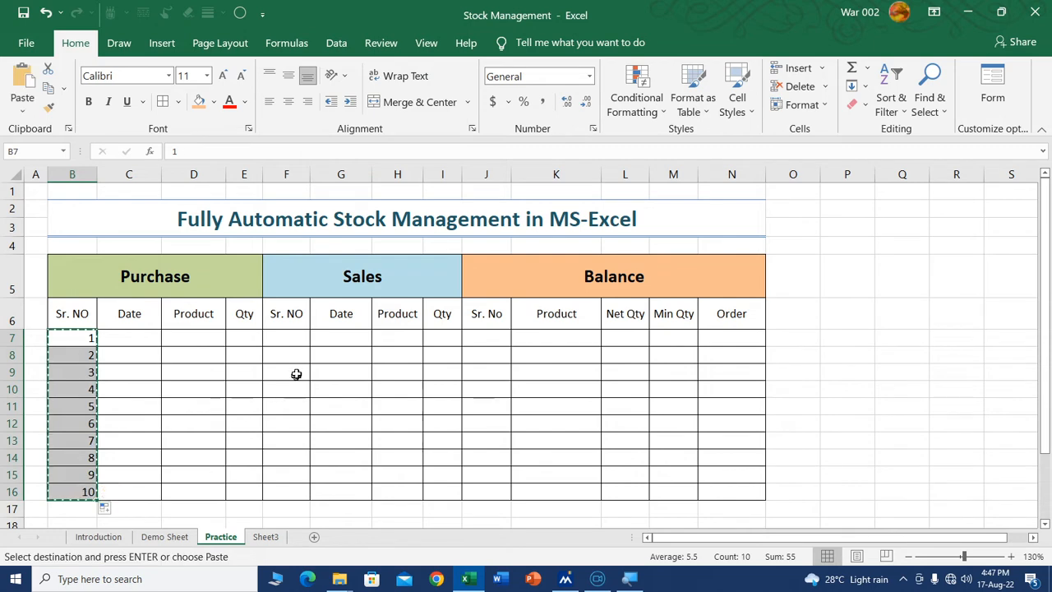
left_click(294, 337)
key("ctrl+v")
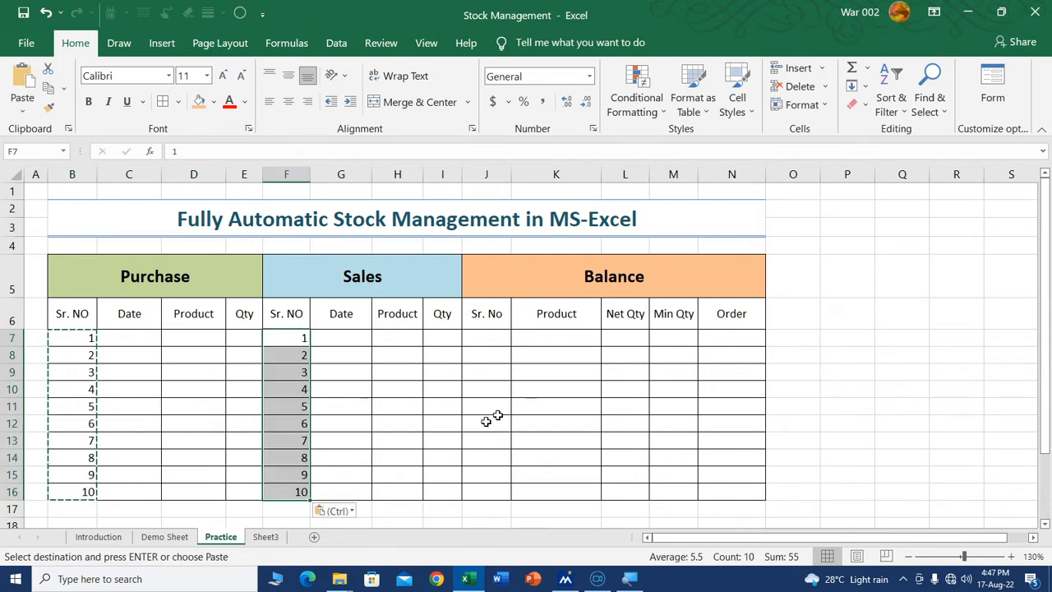
left_click(488, 337)
key("ctrl+v")
left_click(579, 423)
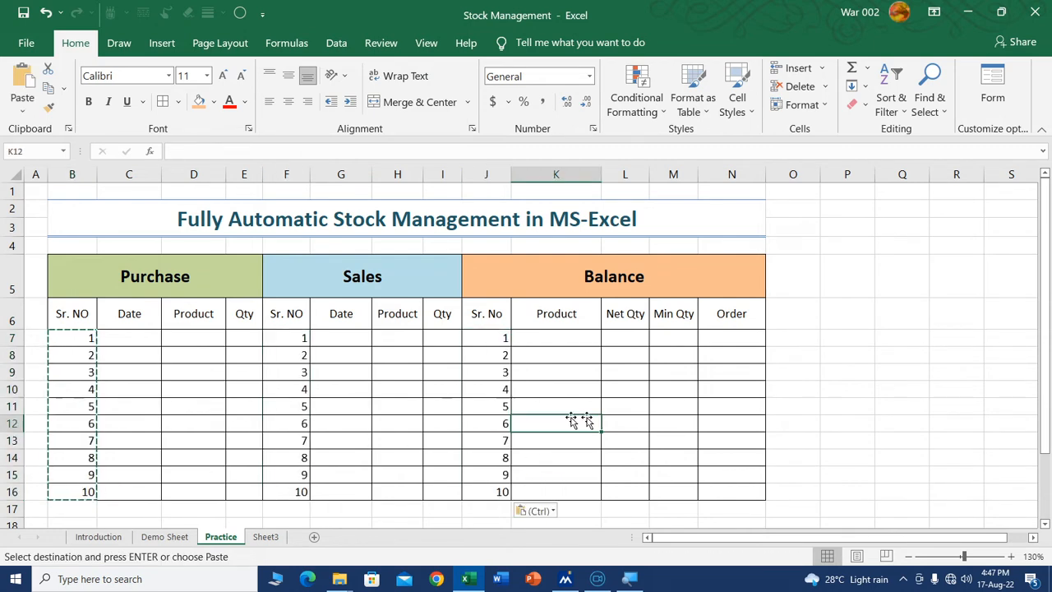
Copy the Balance product list K7:K16 from the Demo Sheet into K7:K16 of the Practice sheet
left_click(572, 343)
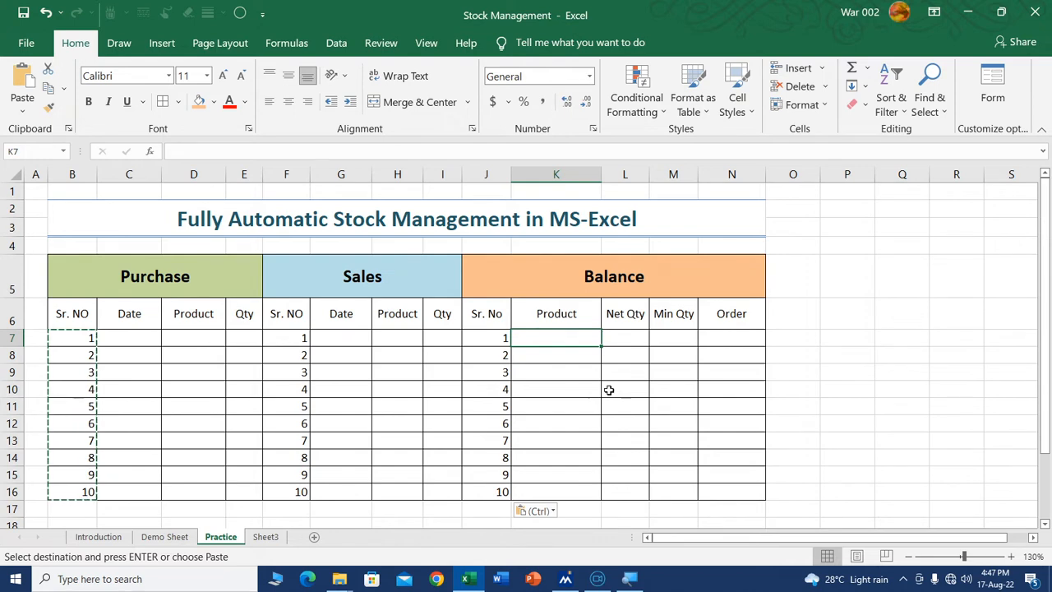
left_click(168, 537)
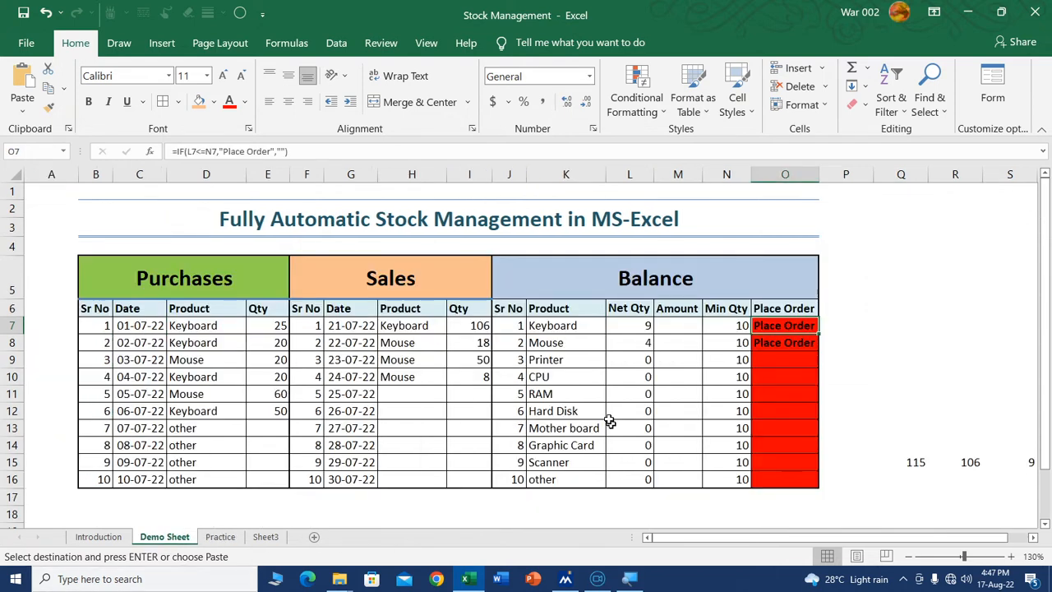
left_click_drag(563, 330, 580, 483)
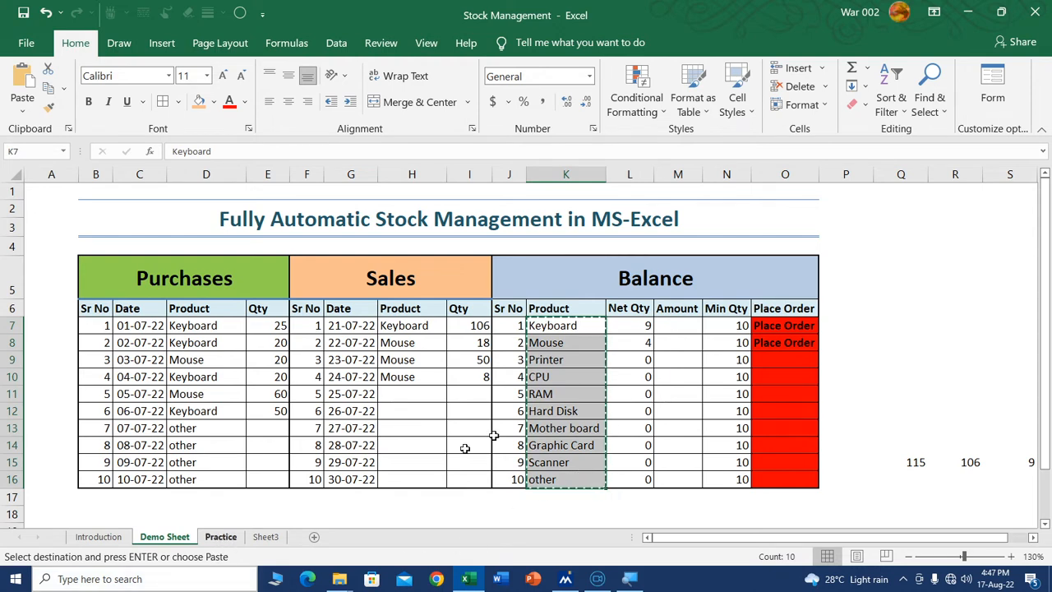
left_click(220, 537)
left_click_drag(534, 337, 585, 489)
key("ctrl+v")
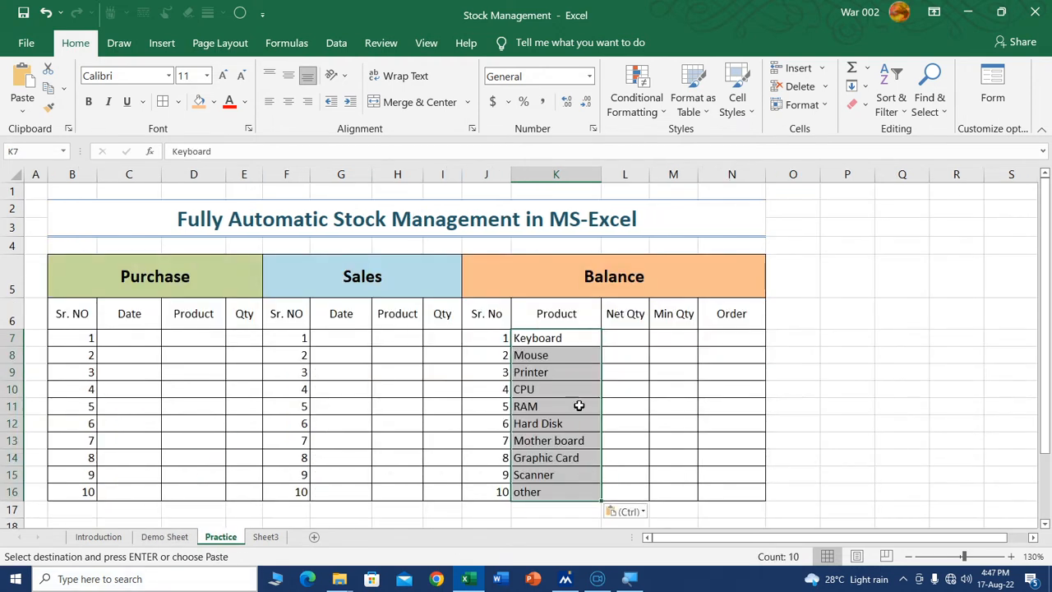
left_click(580, 389)
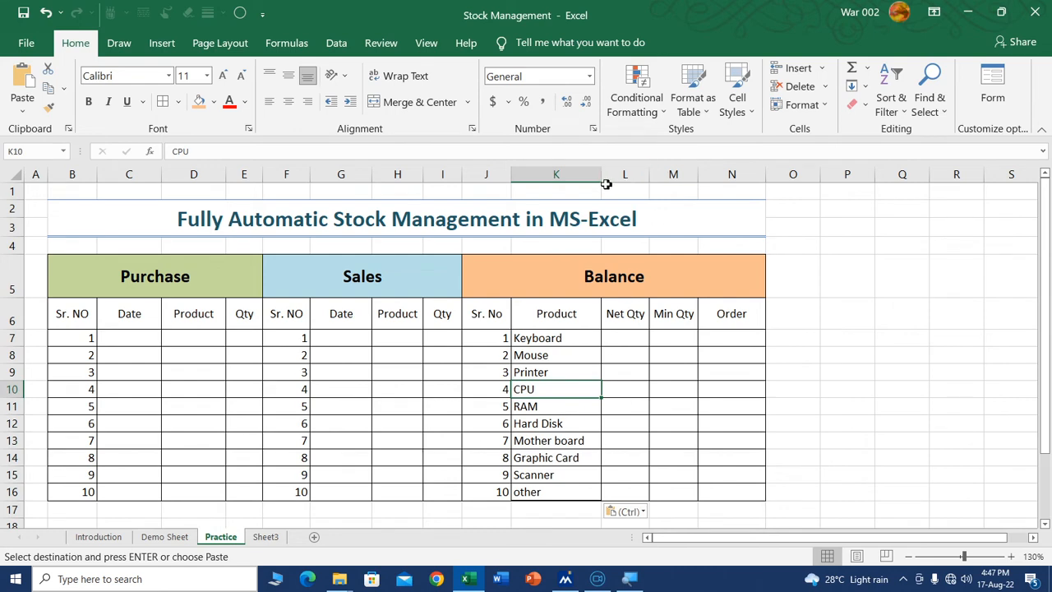
Widen column K to give the product names in the Balance section more room
left_click_drag(599, 175, 618, 176)
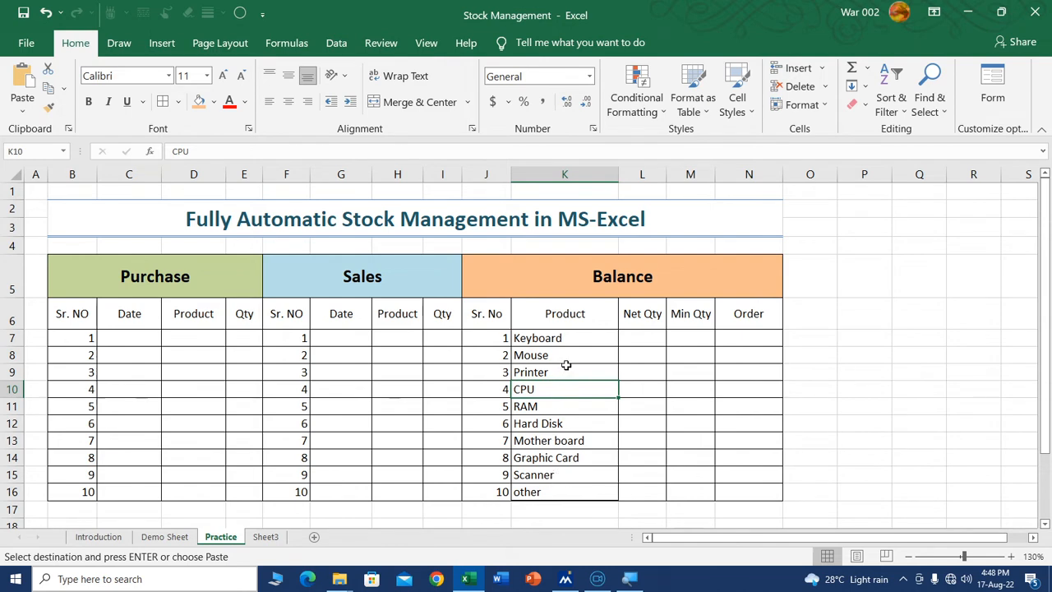
scroll(563, 415, "down", 2)
scroll(557, 485, "up", 2)
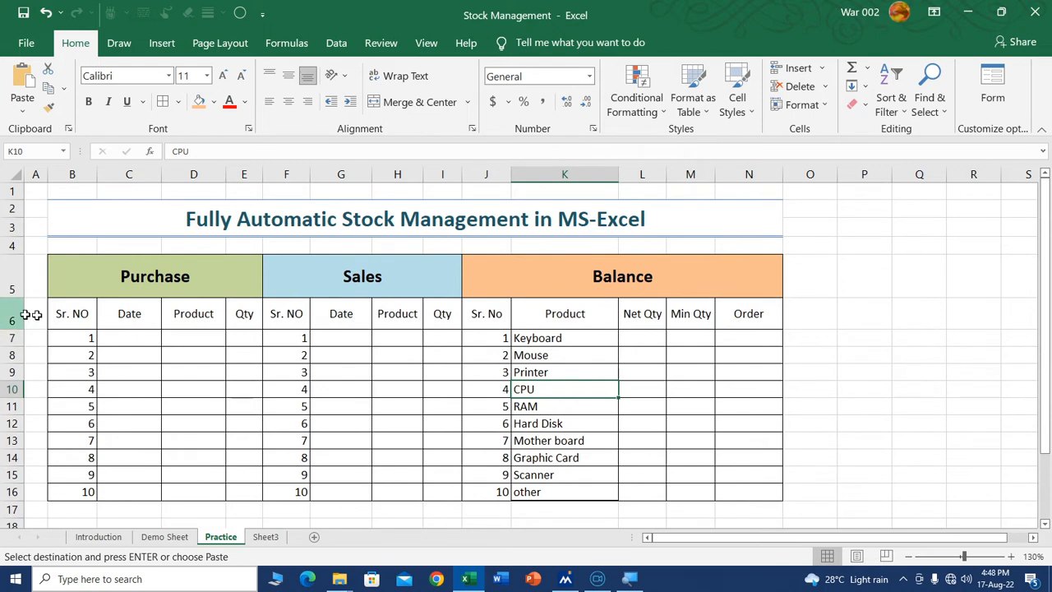
Make all the column headings in B6:N6 bold
left_click_drag(79, 313, 731, 314)
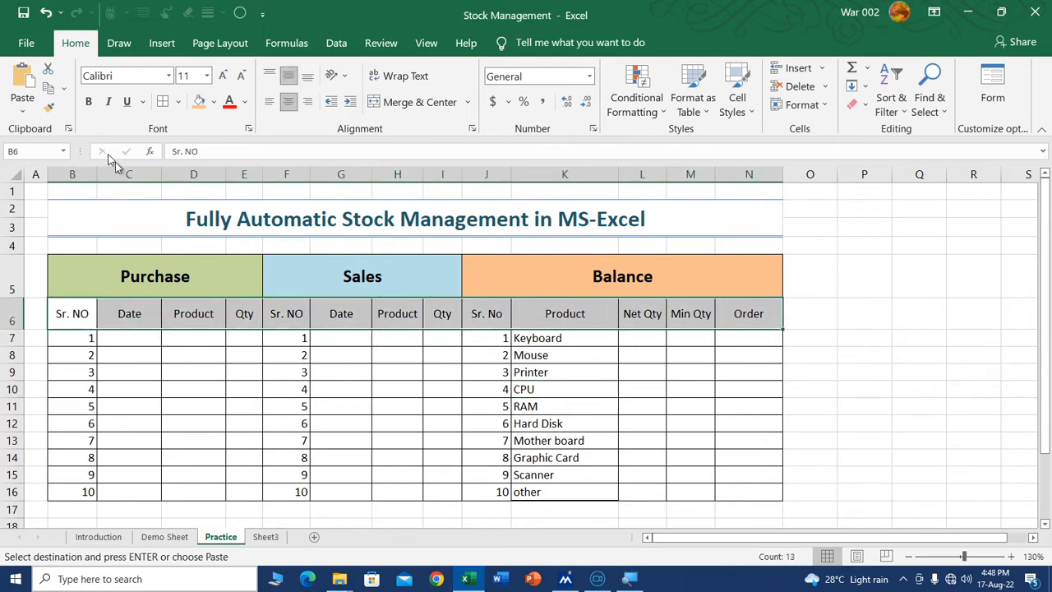
left_click(89, 101)
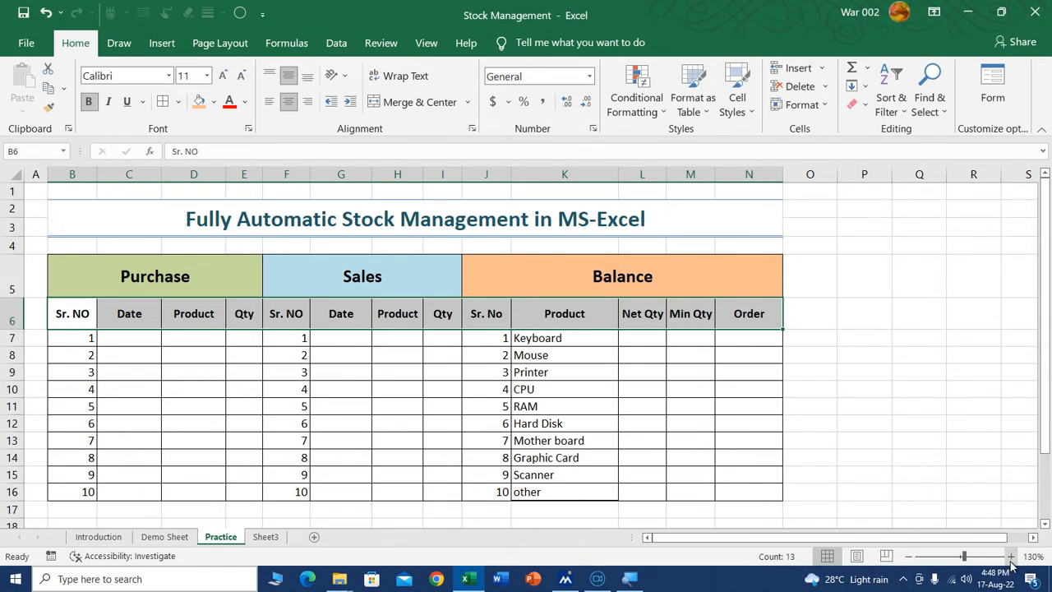
left_click(1013, 557)
left_click(1013, 557)
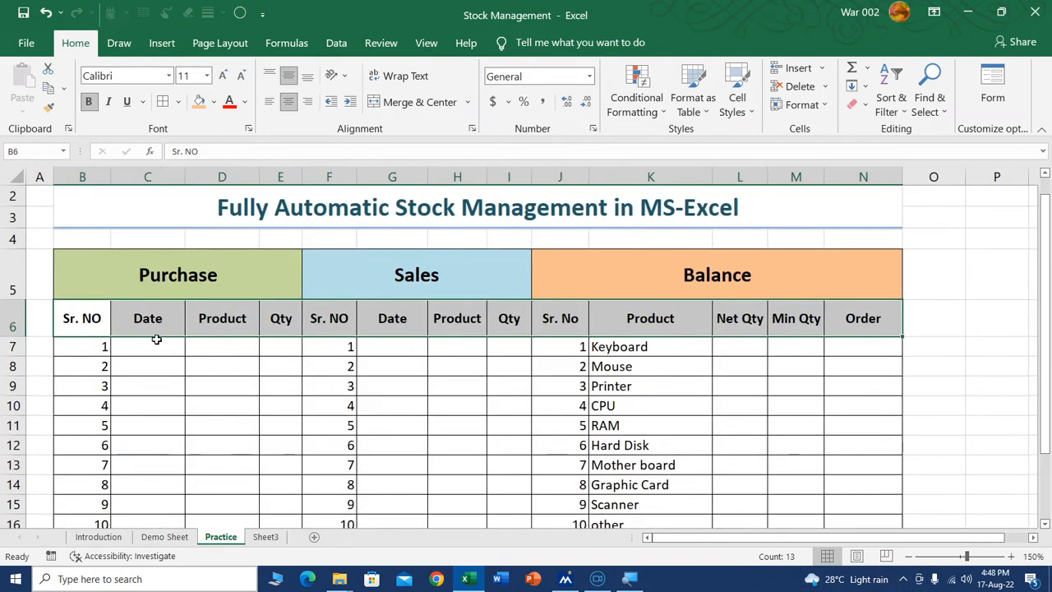
Add list data validation to the Purchase Product cell D7 with the product names K7:K16 as its source
left_click(212, 346)
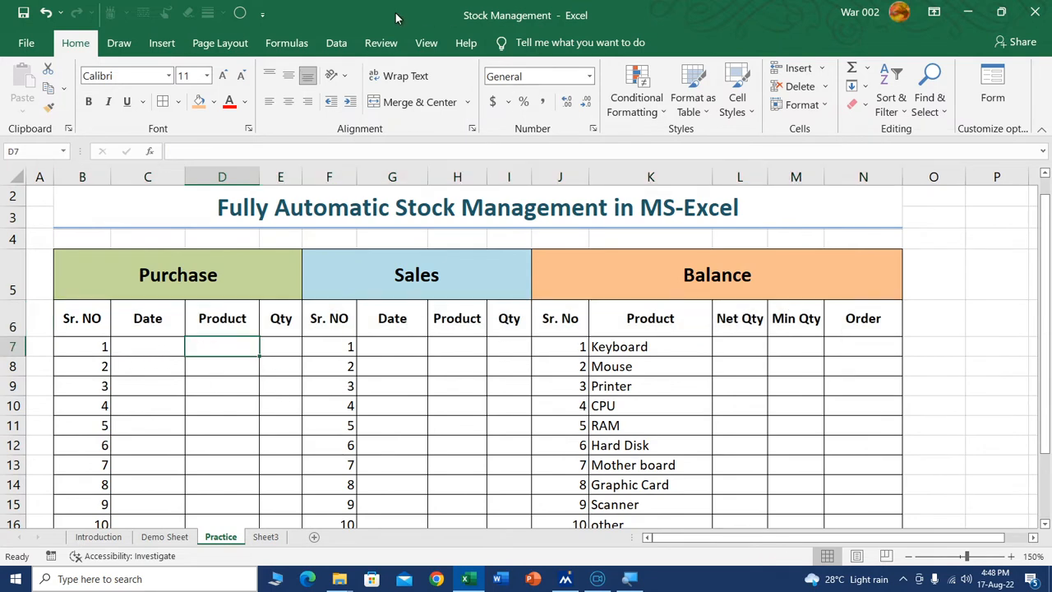
left_click(336, 43)
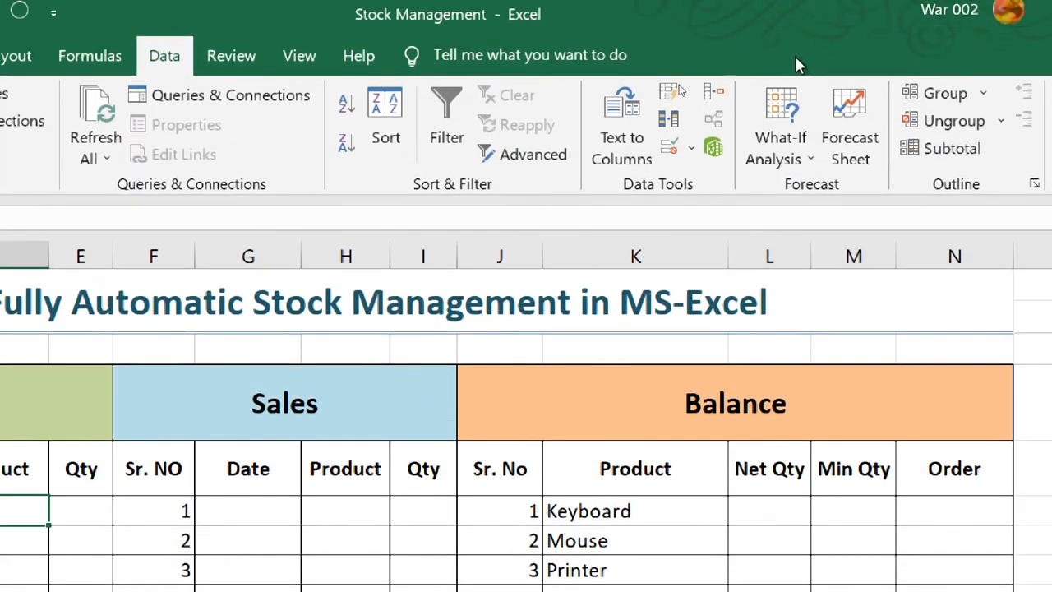
left_click(691, 147)
left_click(712, 189)
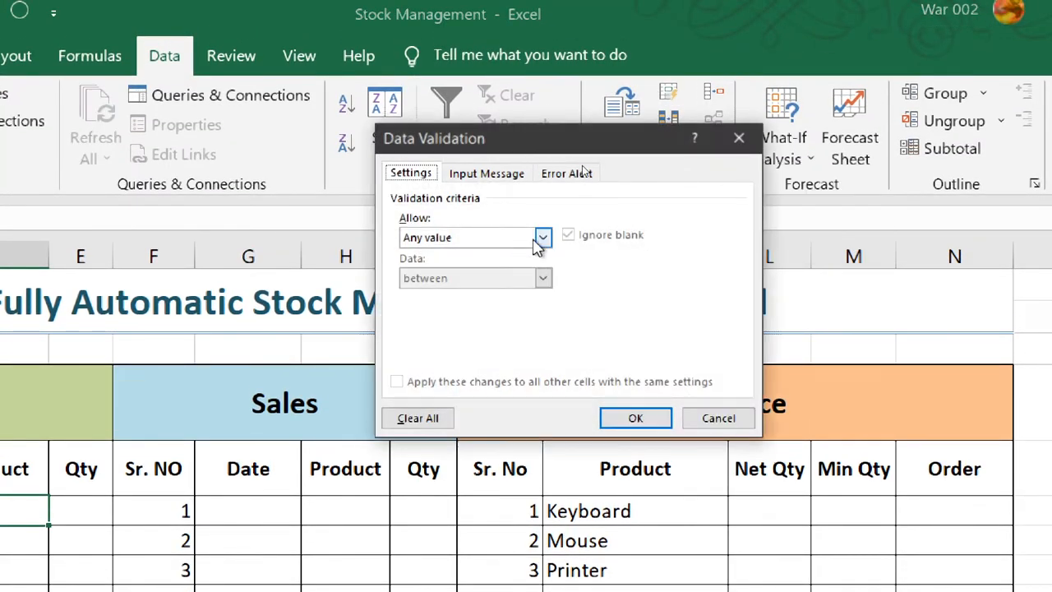
left_click(542, 238)
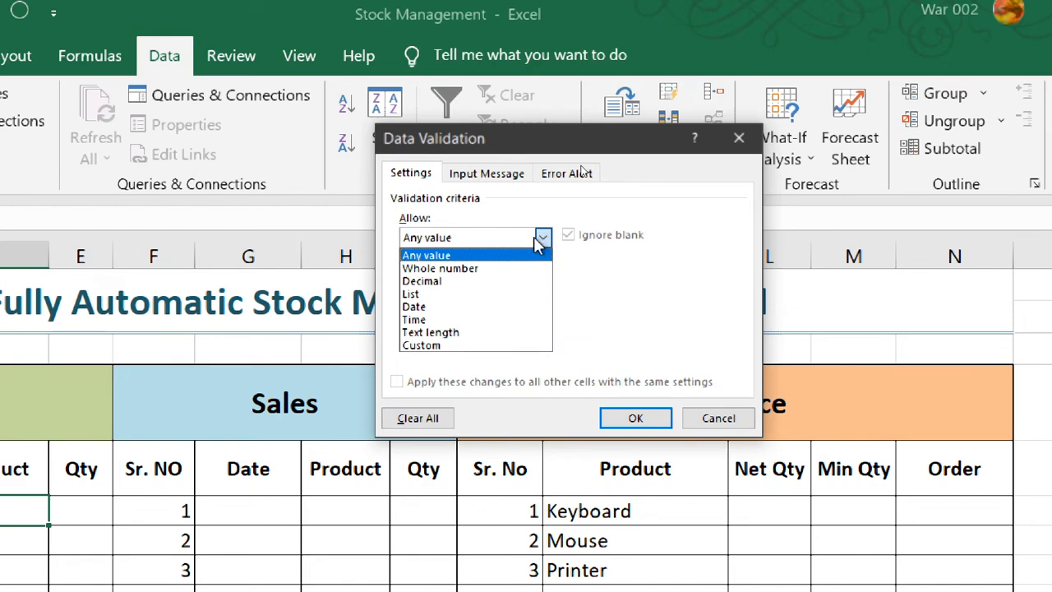
left_click(460, 294)
left_click(657, 317)
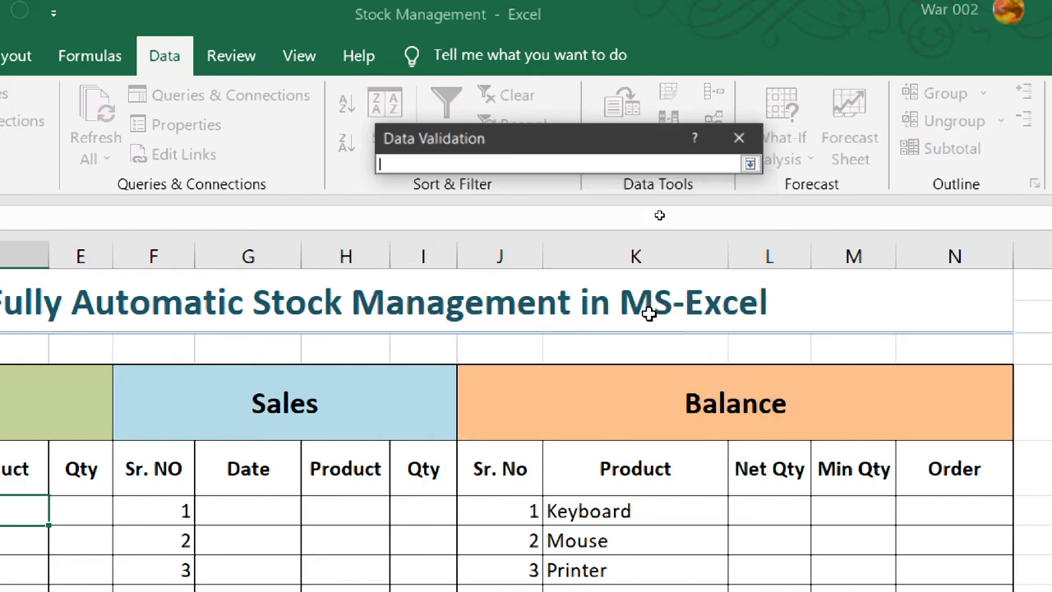
left_click_drag(641, 510, 616, 481)
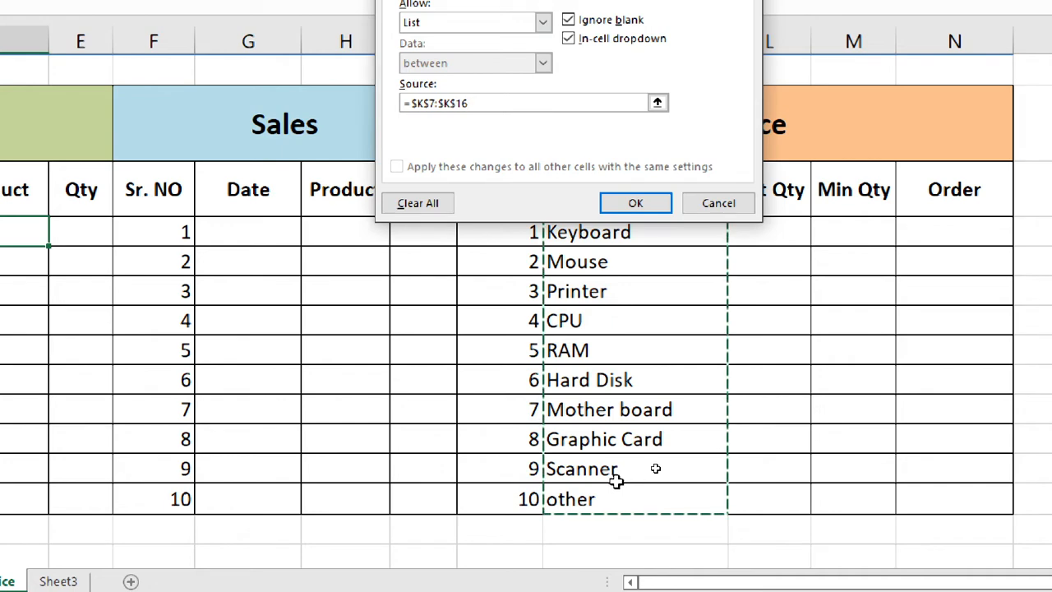
left_click(637, 203)
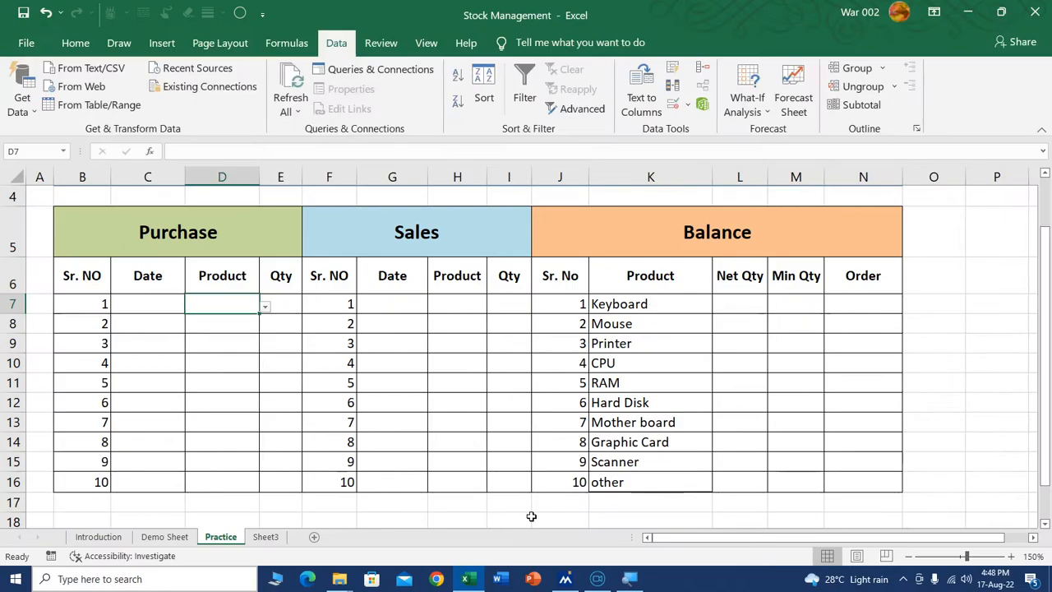
Choose CPU from the dropdown in D7 and copy that cell down the Purchase Product column from D8
left_click(266, 308)
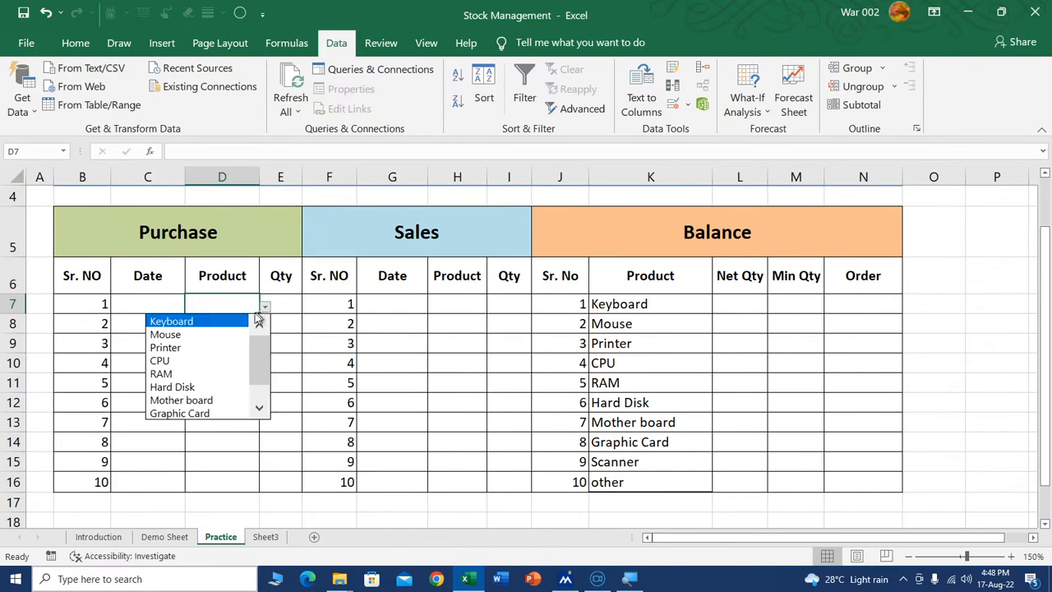
left_click(202, 361)
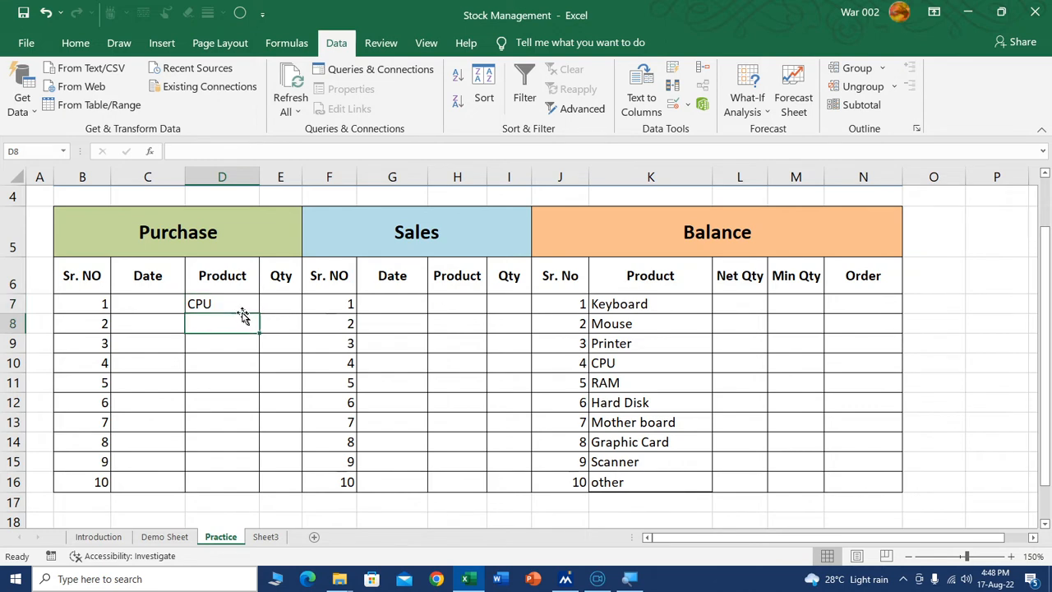
key("ctrl+c")
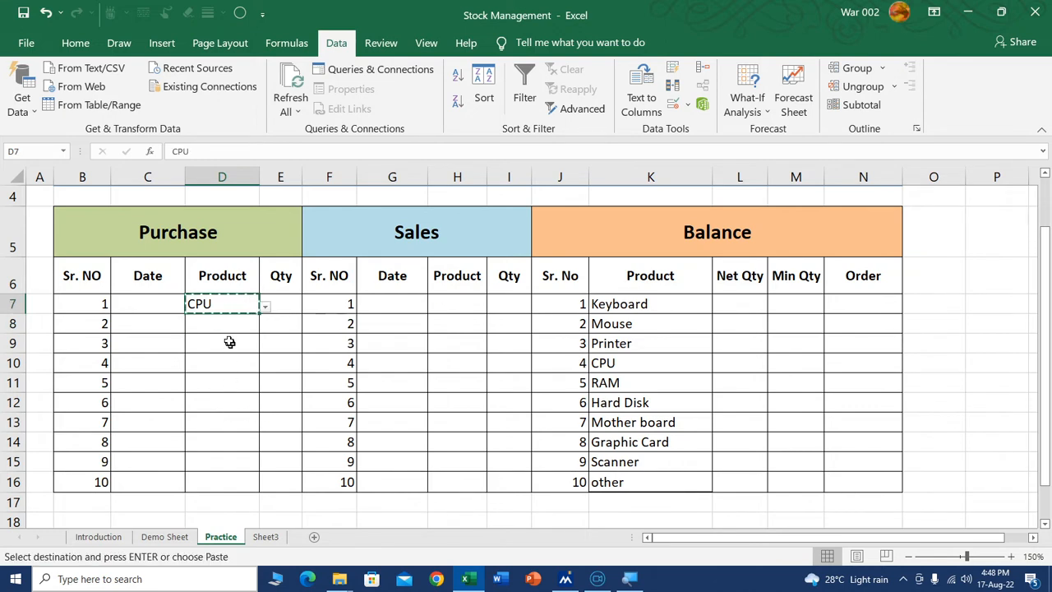
left_click_drag(219, 321, 231, 479)
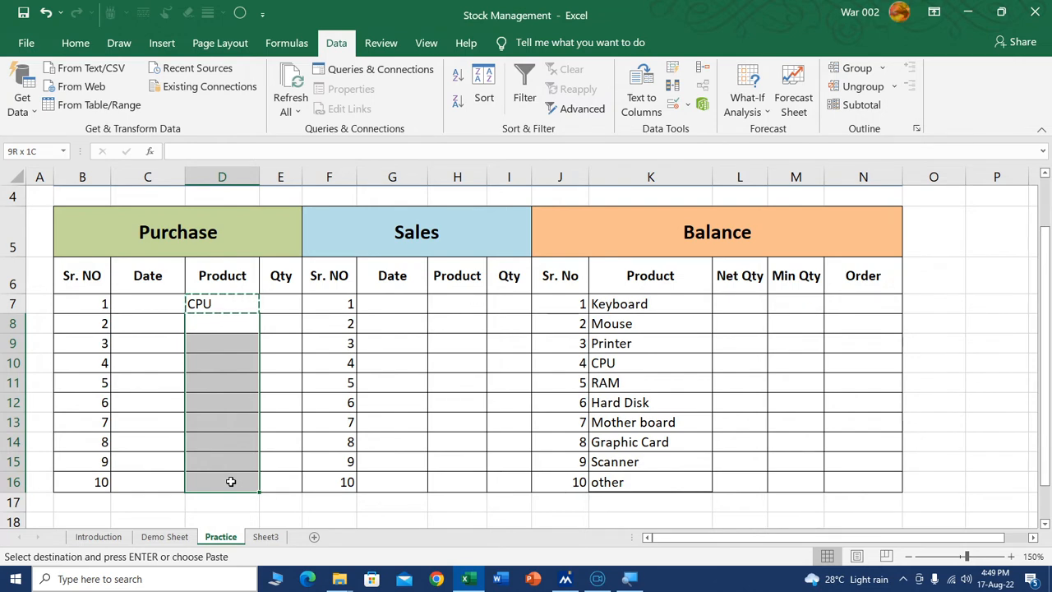
mouse_move(231, 482)
left_mouse_down()
mouse_move(206, 588)
mouse_move(178, 498)
mouse_move(219, 460)
mouse_move(218, 494)
left_mouse_up()
key("ctrl+v")
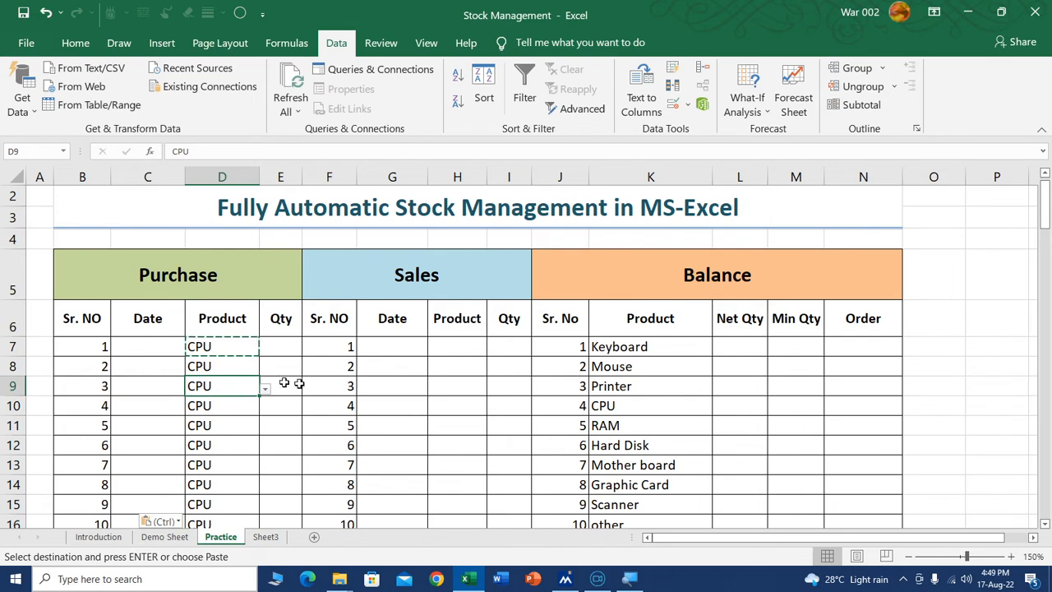
Clear the copied CPU entries from D8 downward while keeping the dropdown validation
left_click(234, 366)
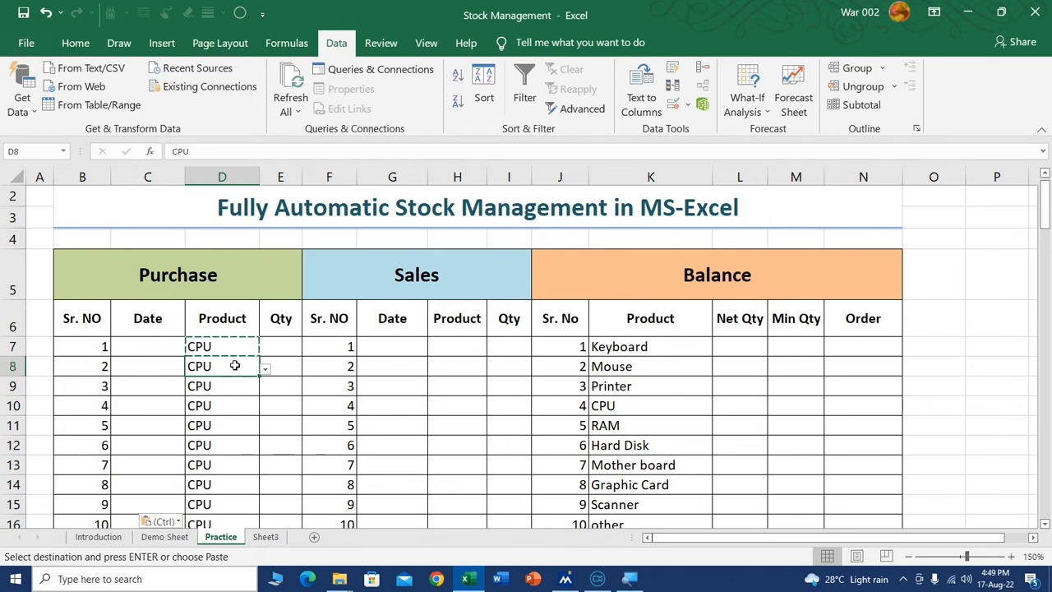
key("ctrl+shift+Down")
key("Delete")
key("Up")
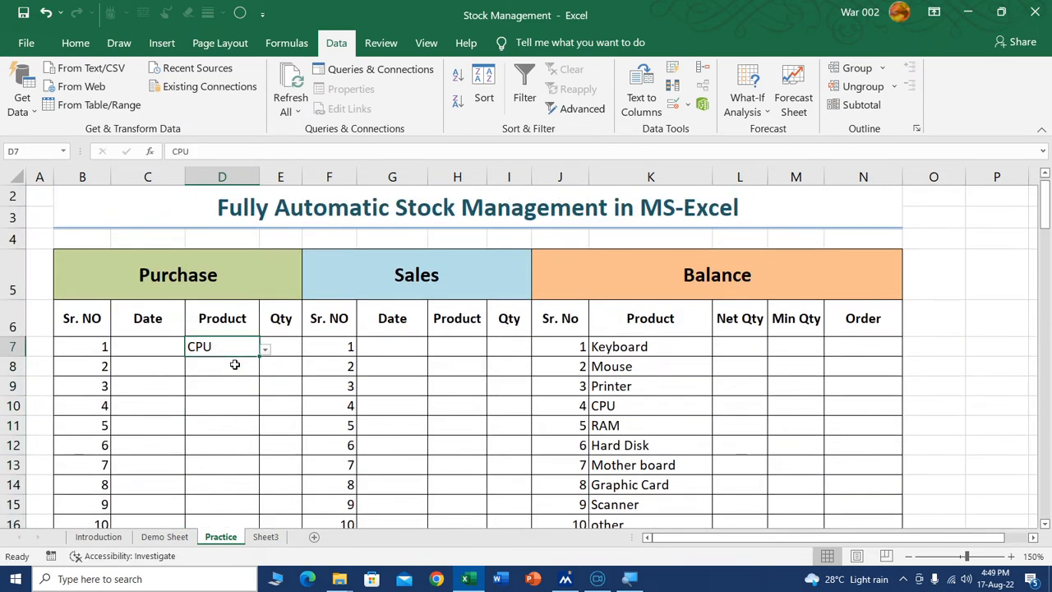
Check the emptied Purchase Product cells below D7 for their dropdowns and clear the CPU entry from D7
key("Down")
key("Down")
key("Down")
key("Down")
key("Down")
key("Down")
key("Down")
key("Up")
key("Up")
key("Up")
key("Up")
key("Up")
key("Up")
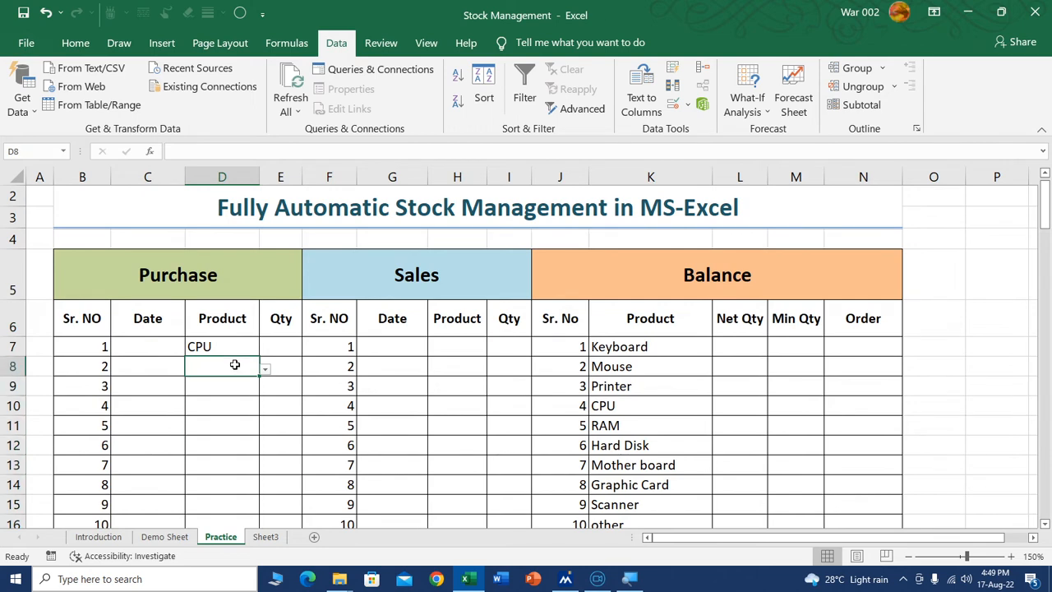
key("Up")
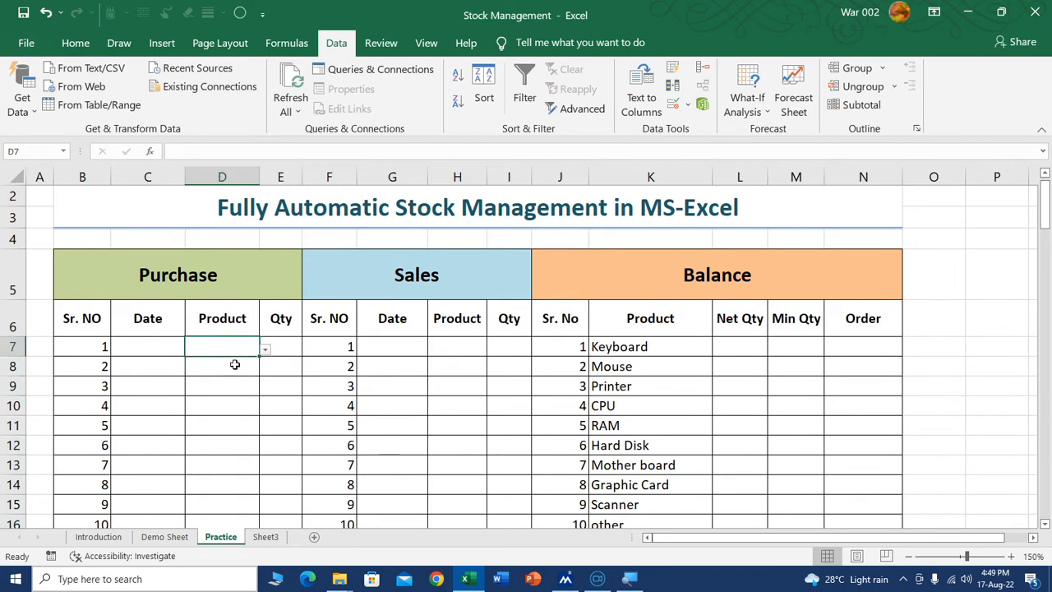
Copy the validated Purchase Product cells from D7 to the end of the column into the Sales Product column from H7
key("ctrl+shift+Down")
key("ctrl+shift+Up")
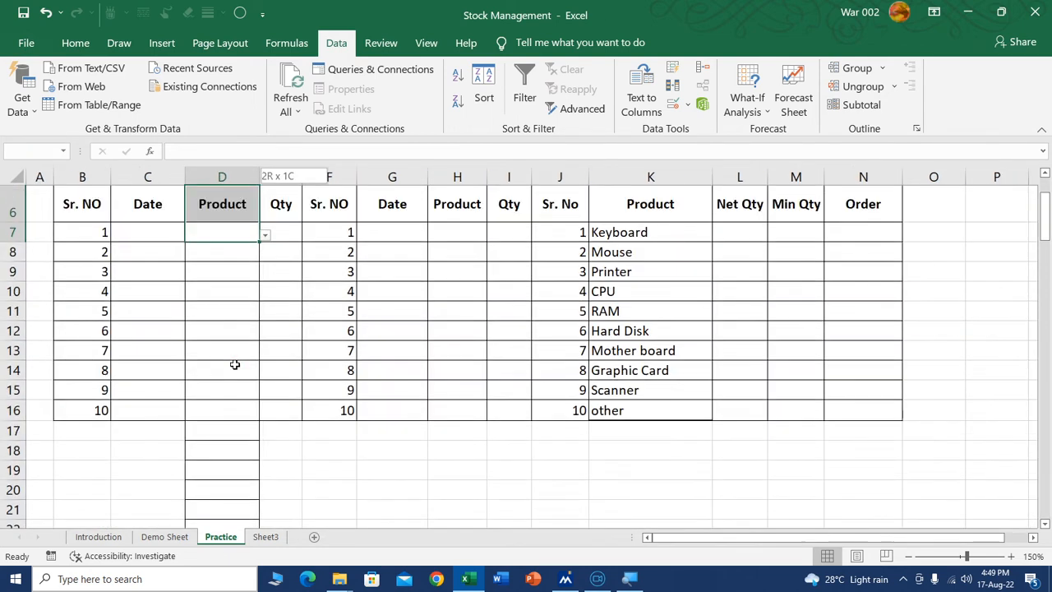
key("ctrl+shift+Down")
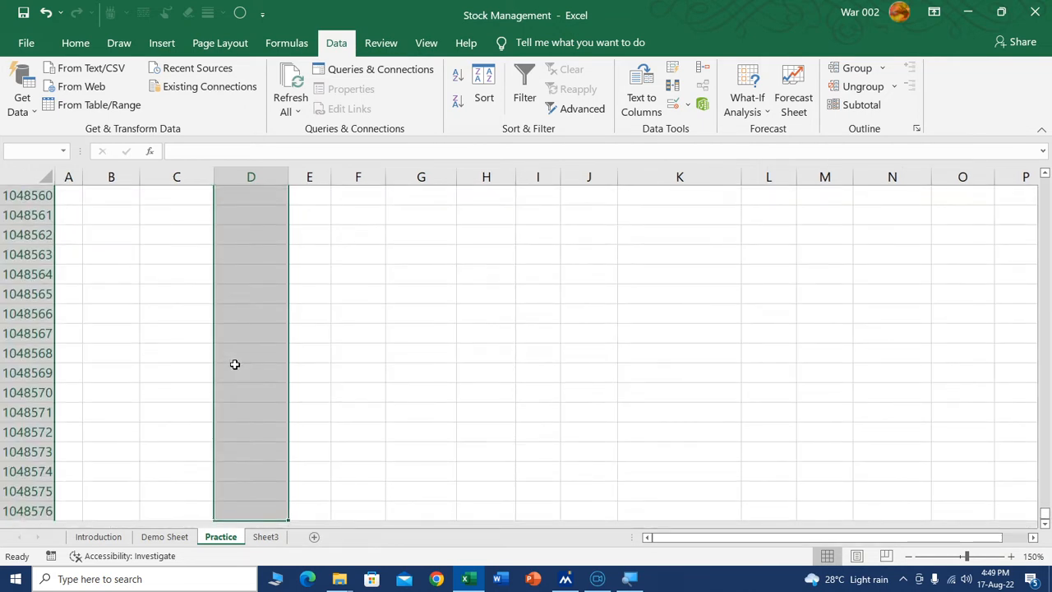
key("ctrl+c")
key("Up")
key("Right")
key("Right")
key("Right")
key("Right")
key("Right")
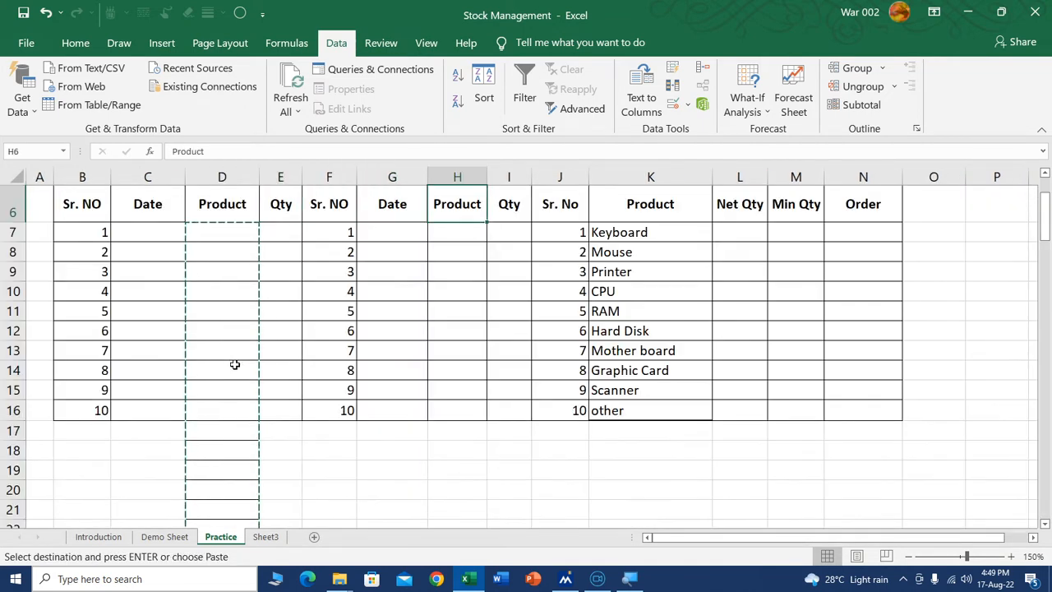
key("Left")
key("Down")
key("ctrl+shift+Down")
key("ctrl+v")
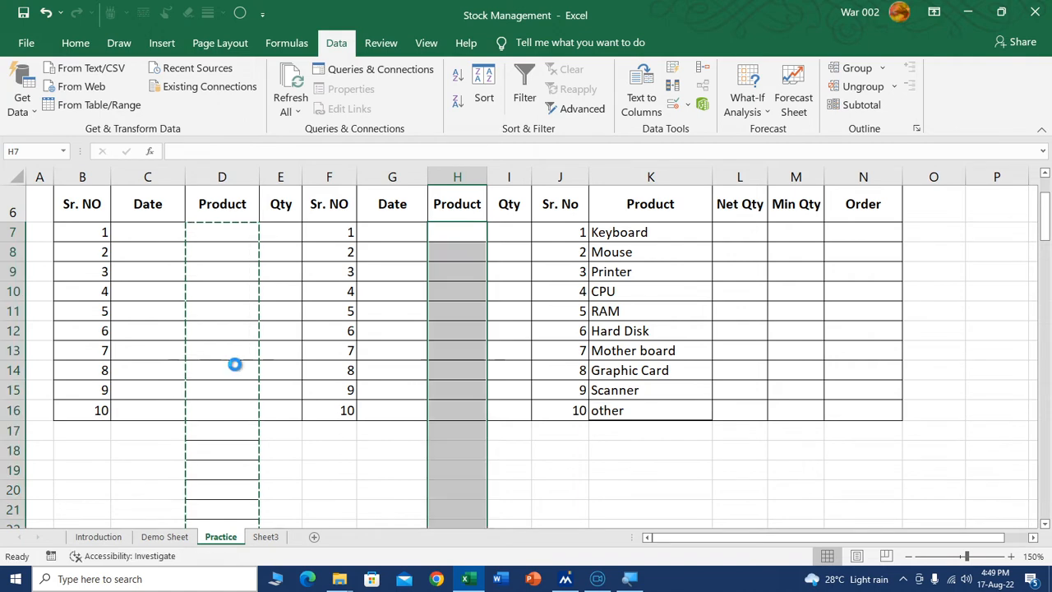
key("Down")
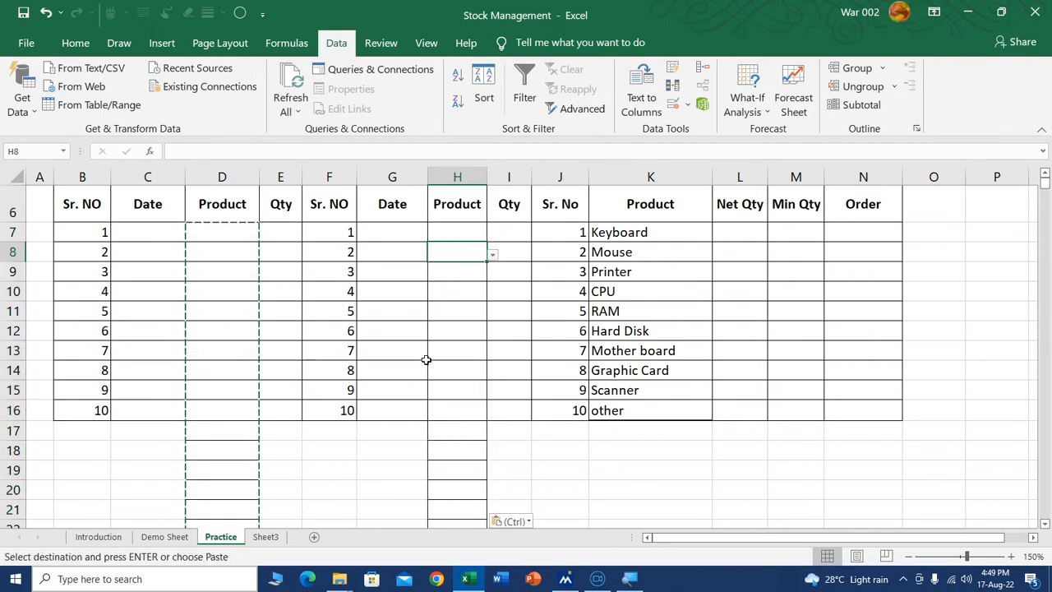
key("Escape")
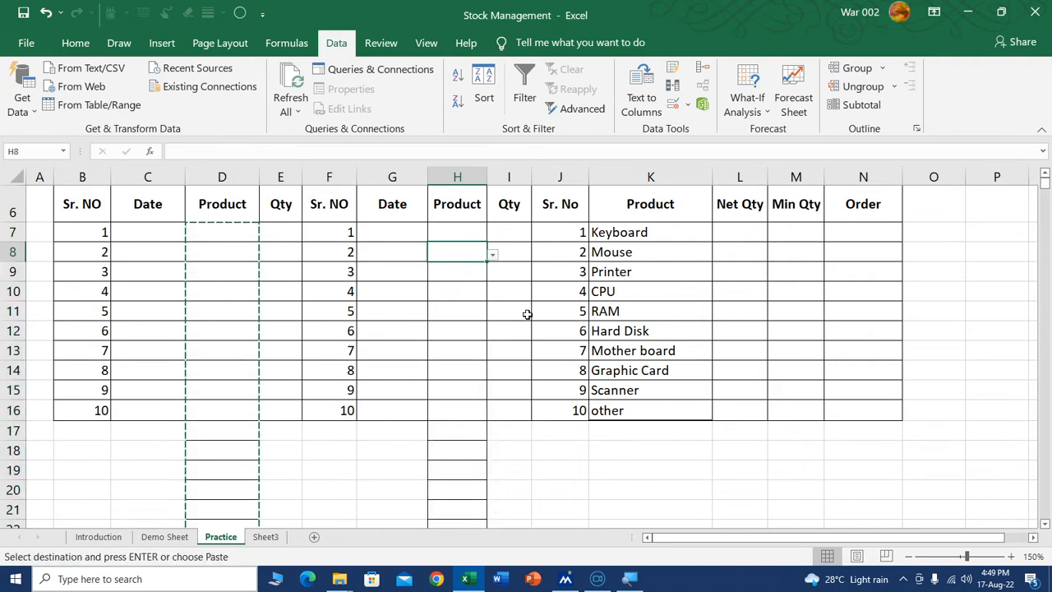
Check several Product cells in columns D and H for the dropdown list, from row 7 to row 17
scroll(523, 313, "up", 2)
scroll(331, 343, "down", 1)
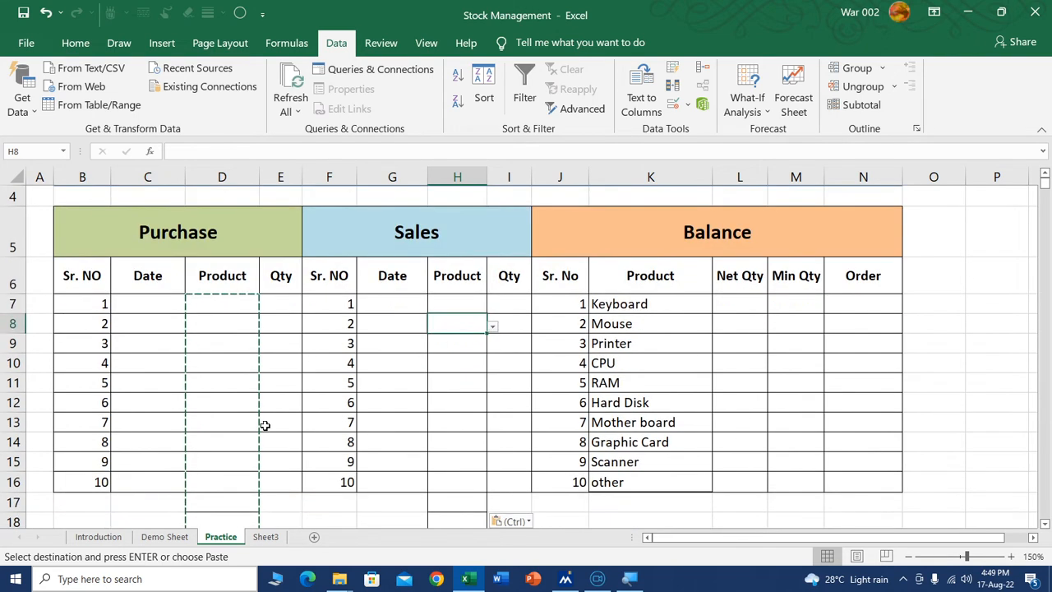
left_click(200, 485)
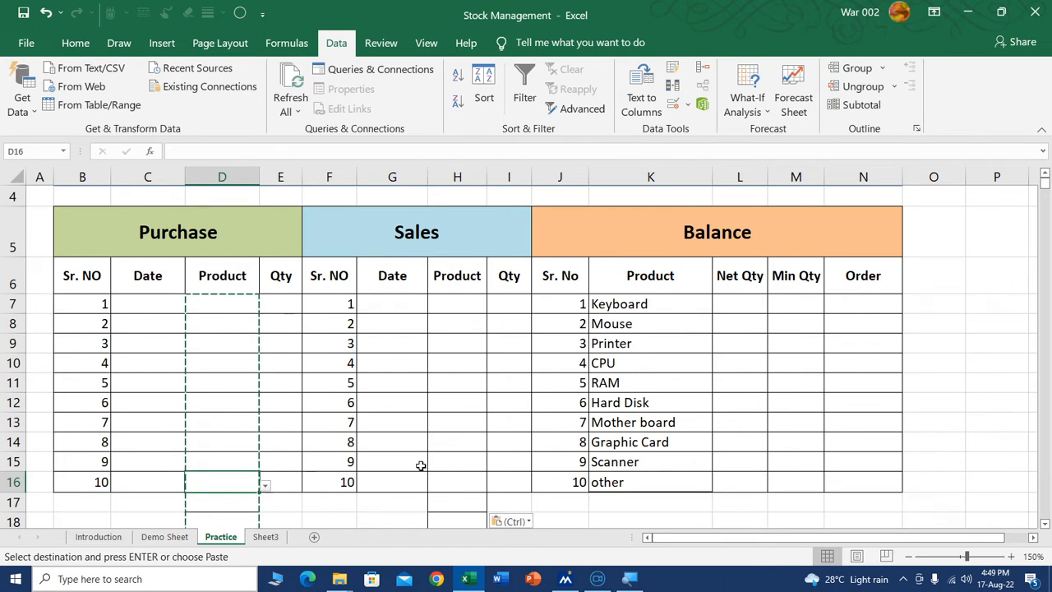
left_click(460, 441)
left_click(466, 501)
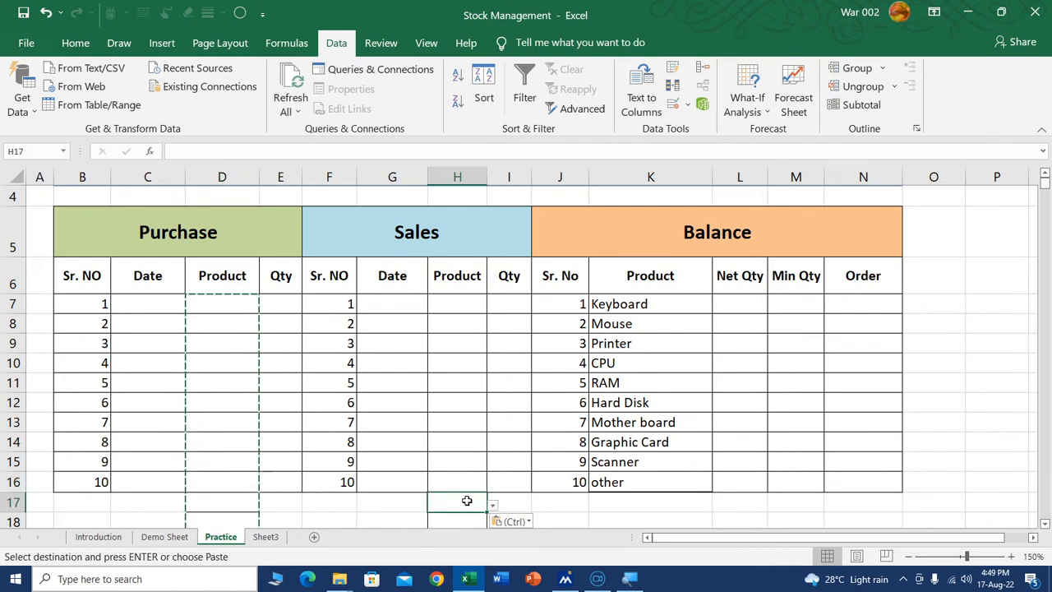
left_click(463, 303)
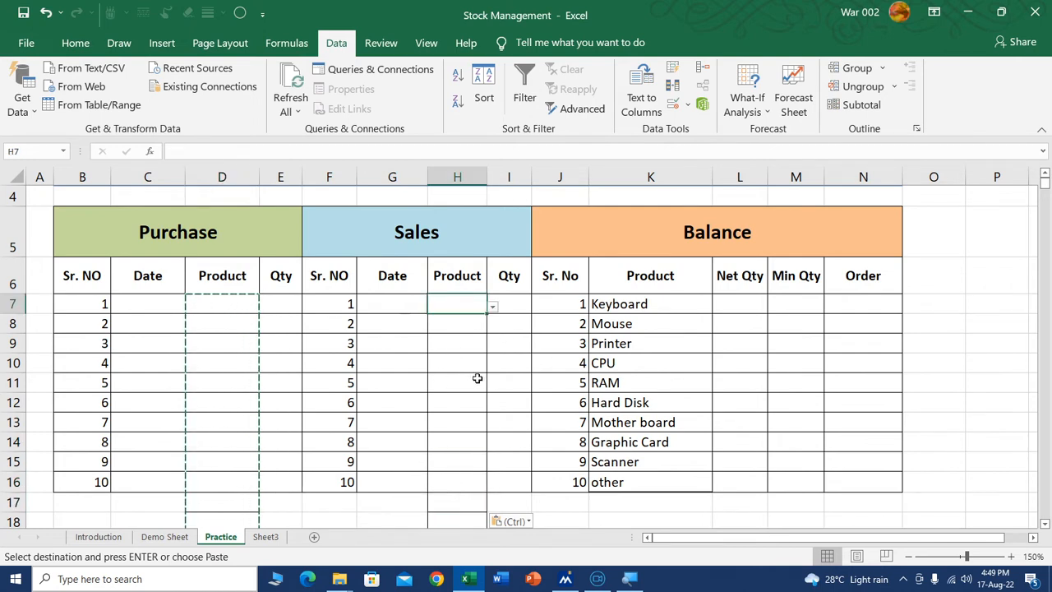
Enter the purchase date 01-08-2022 in C7
left_click(136, 303)
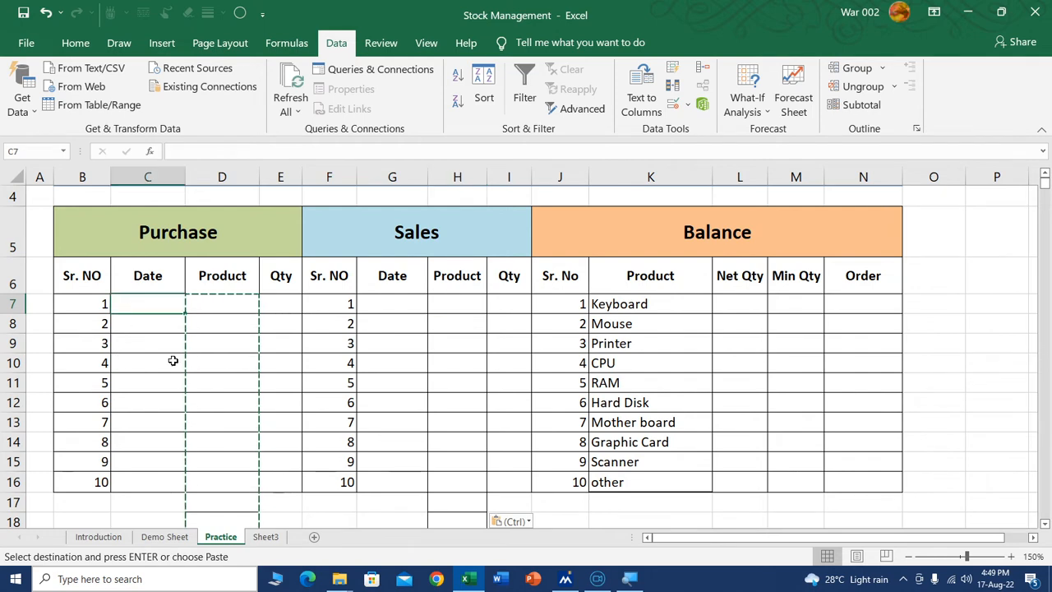
key("Escape")
type("01-08")
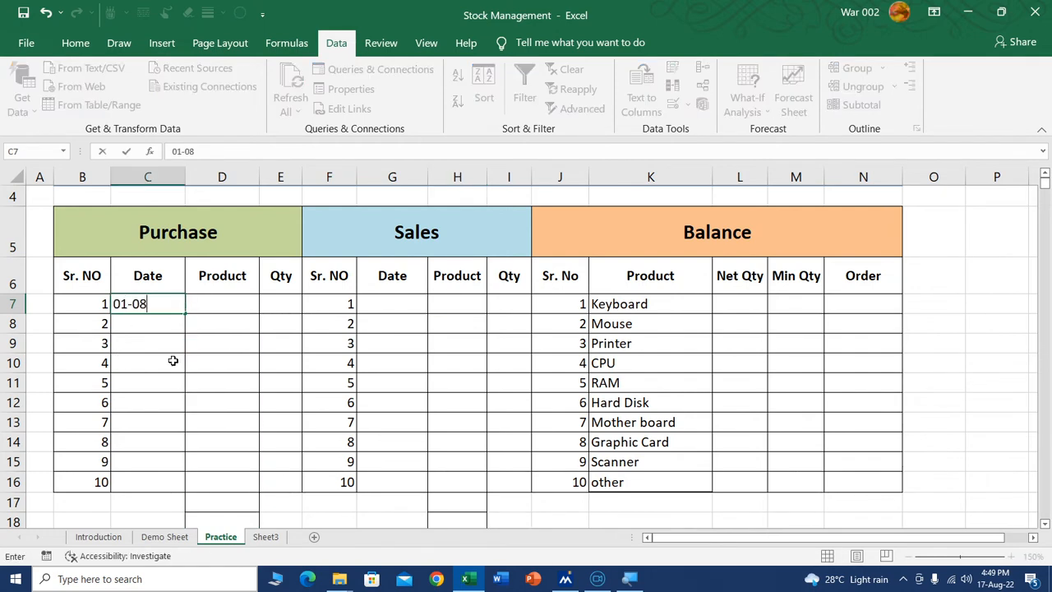
type("-2022")
key("Return")
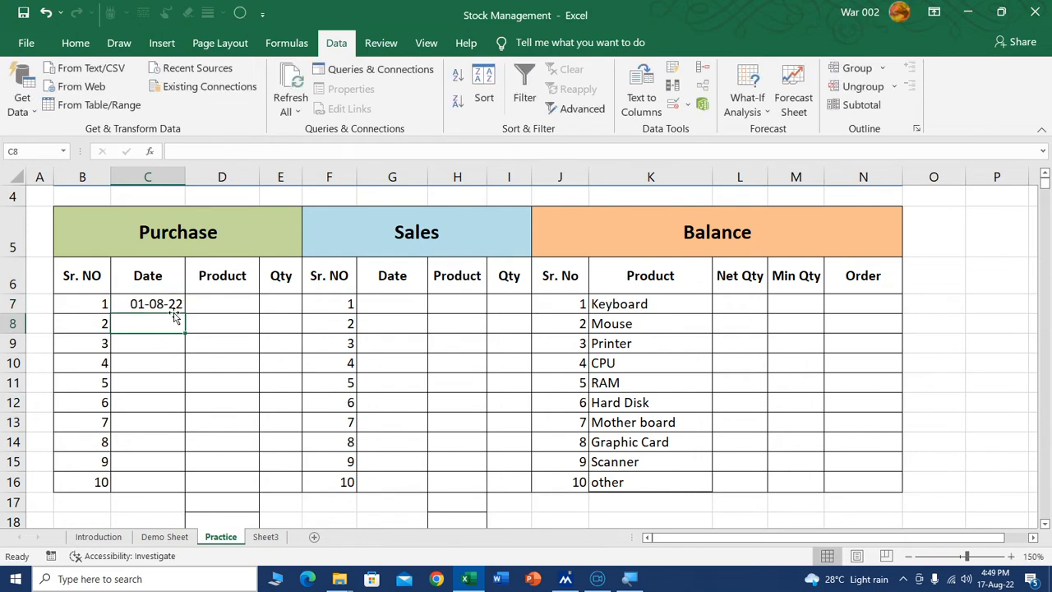
Choose Keyboard as the product in D7 and enter the purchase quantity 40 in E7
left_click(227, 301)
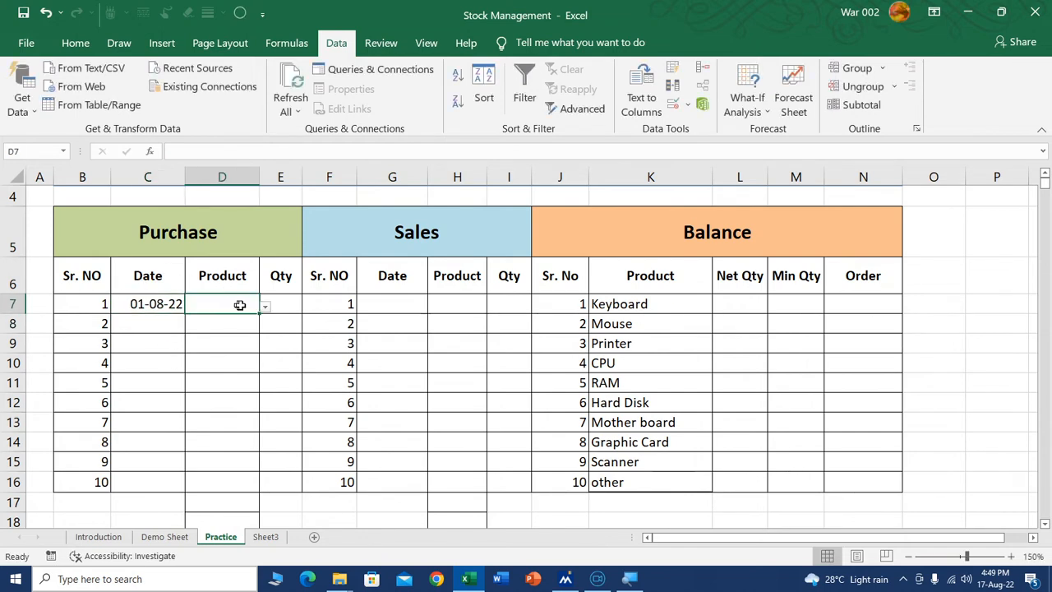
left_click(265, 306)
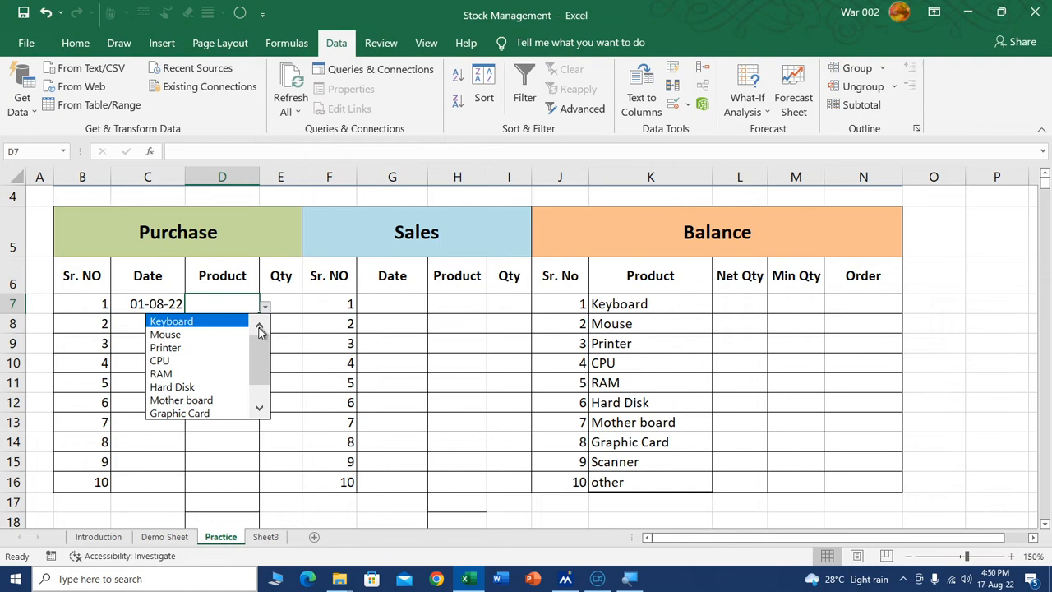
left_click(172, 322)
left_click(283, 302)
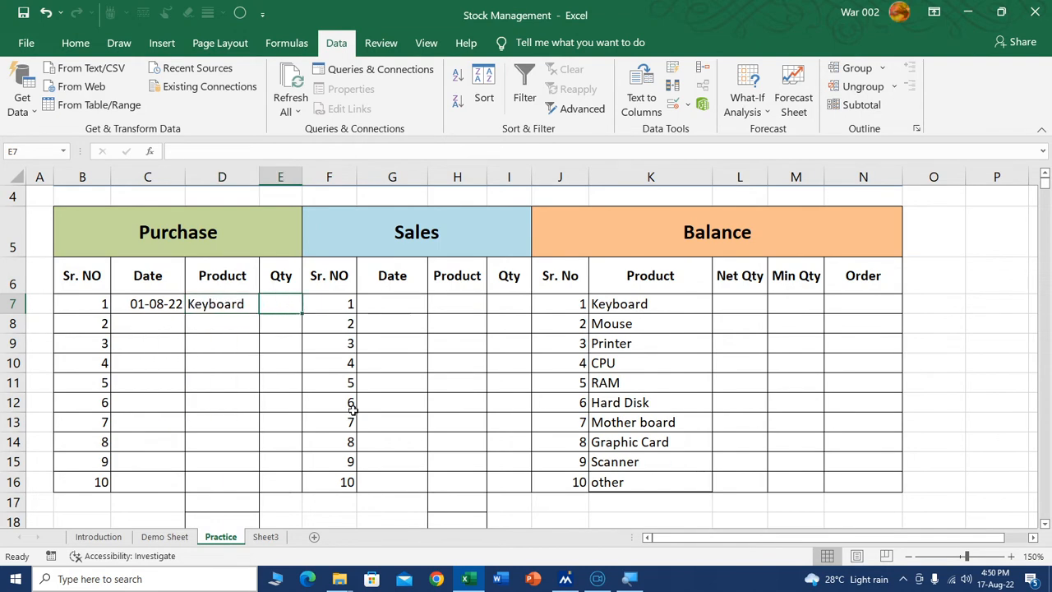
type("40")
key("Tab")
Enter the sales date 01-08-2022 in G7
key("Tab")
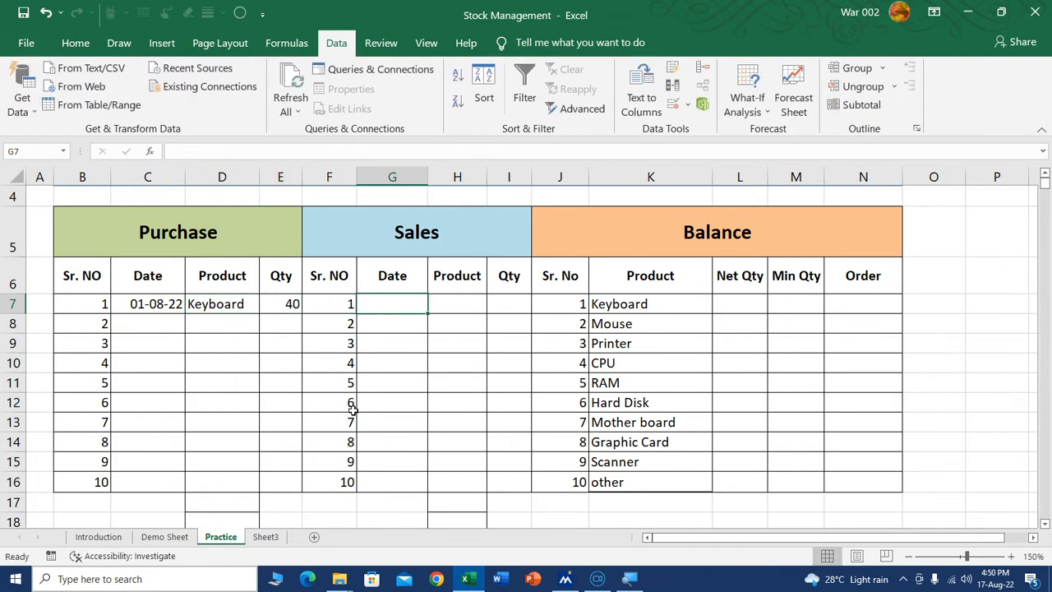
type("01-08-2022")
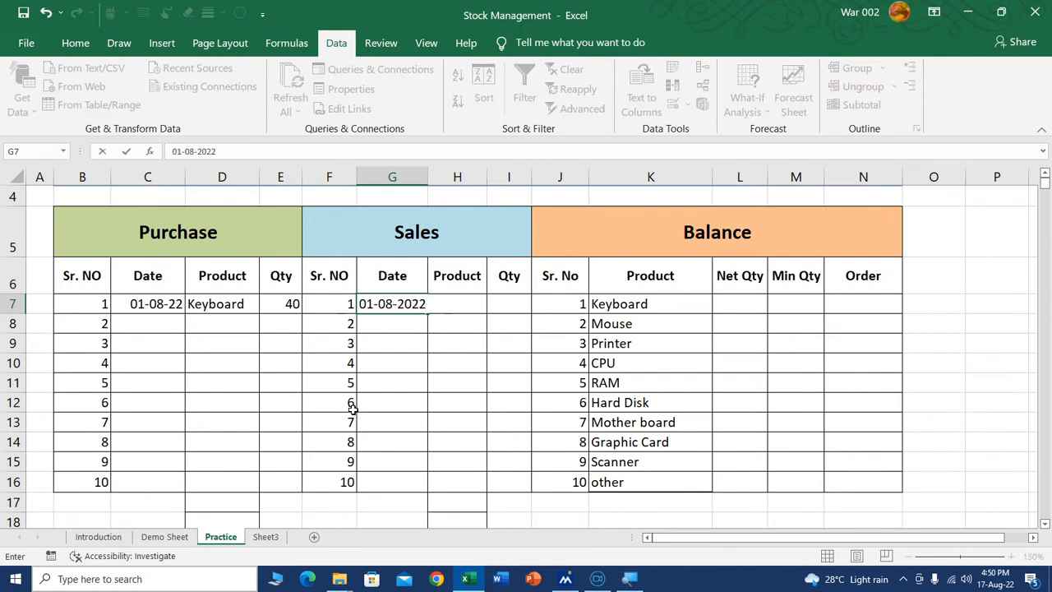
key("Tab")
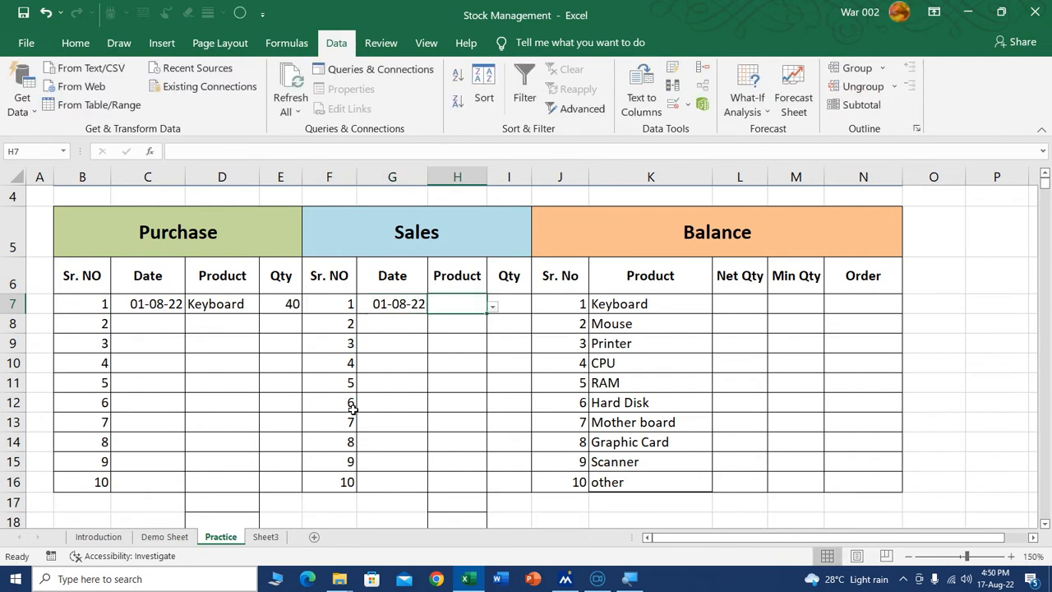
Choose Keyboard as the sales product in H7 and enter the sales quantity 30 in I7
left_click(494, 307)
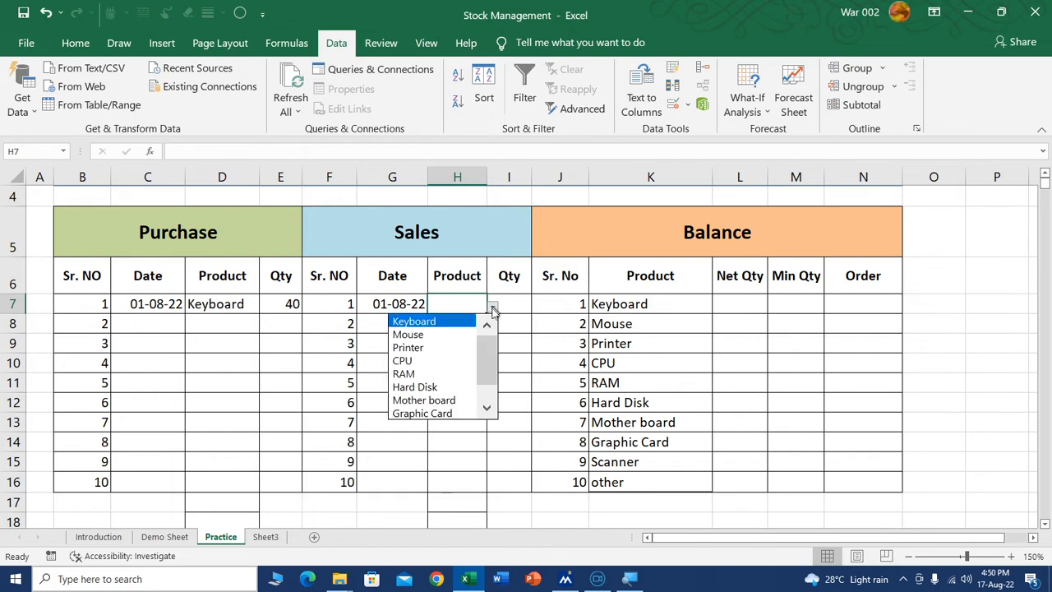
left_click(456, 317)
left_click(510, 305)
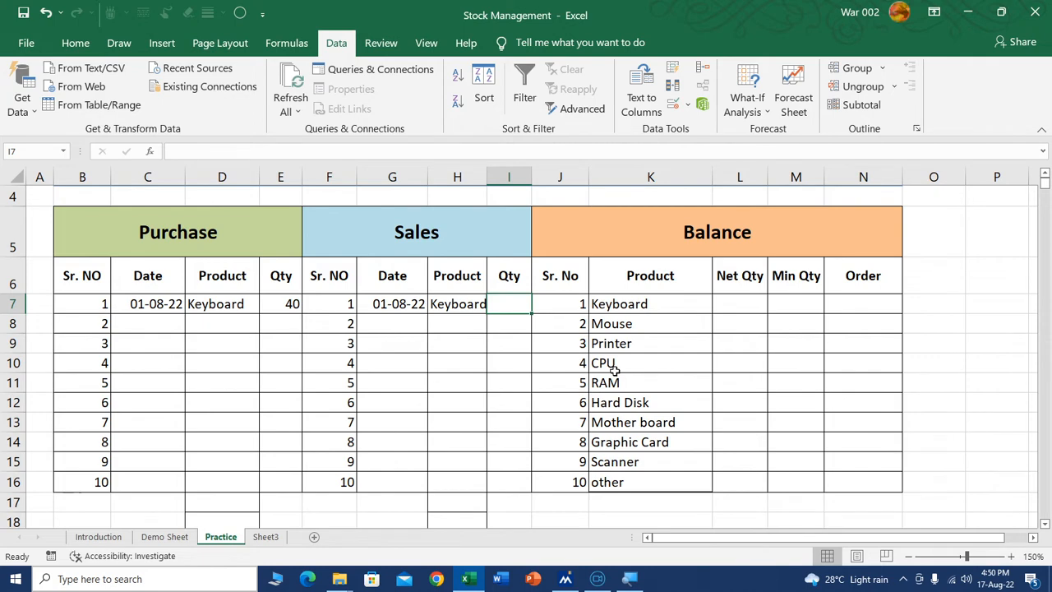
type("30")
key("Return")
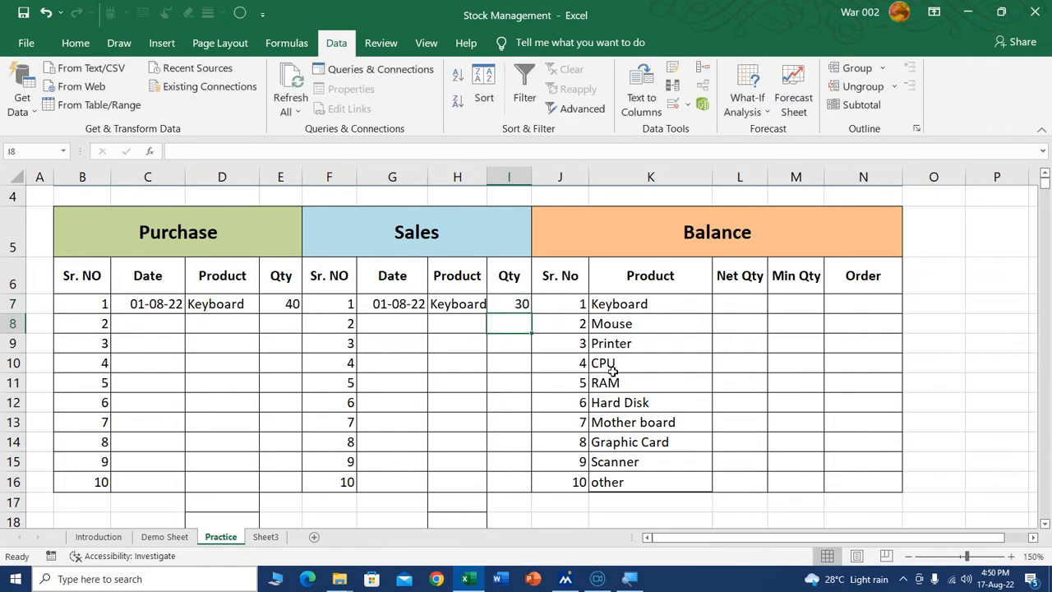
Widen the sales Product column H slightly and make the Net Qty column L several times wider
left_click(739, 303)
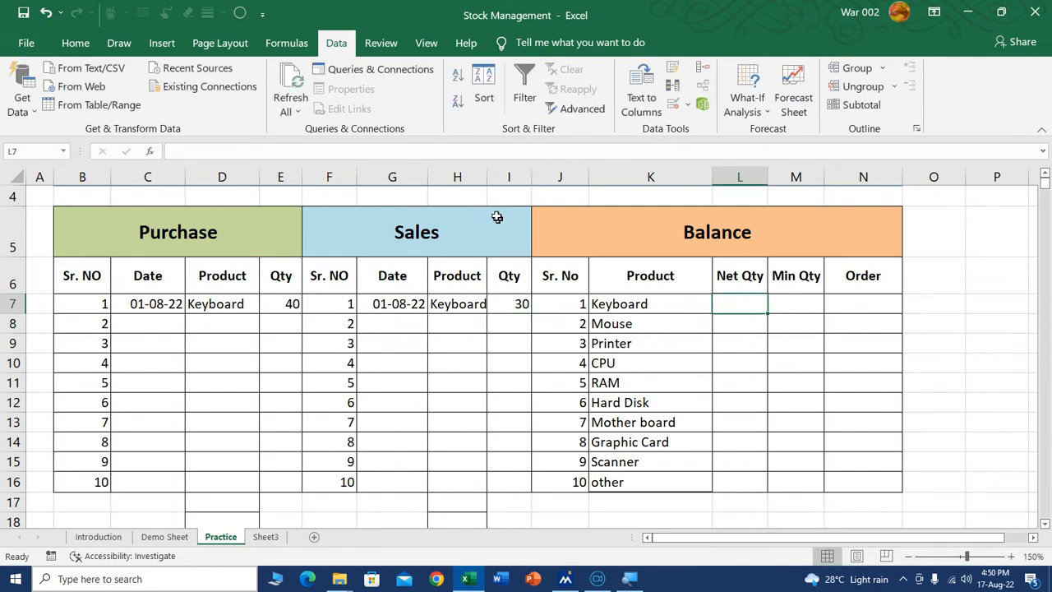
left_click_drag(485, 183, 496, 184)
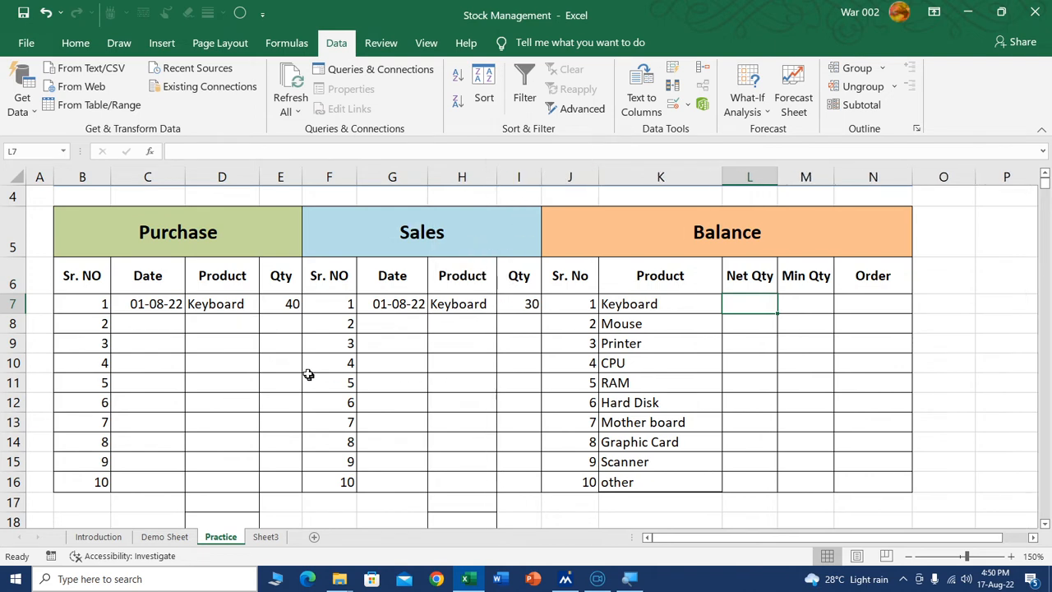
left_click_drag(708, 539, 785, 538)
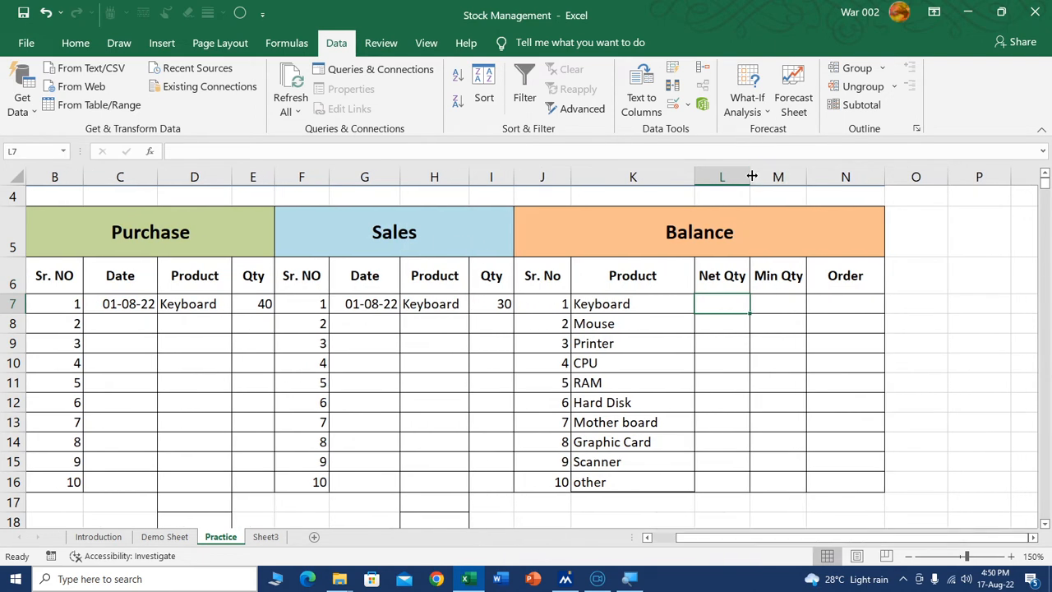
left_click_drag(749, 176, 971, 170)
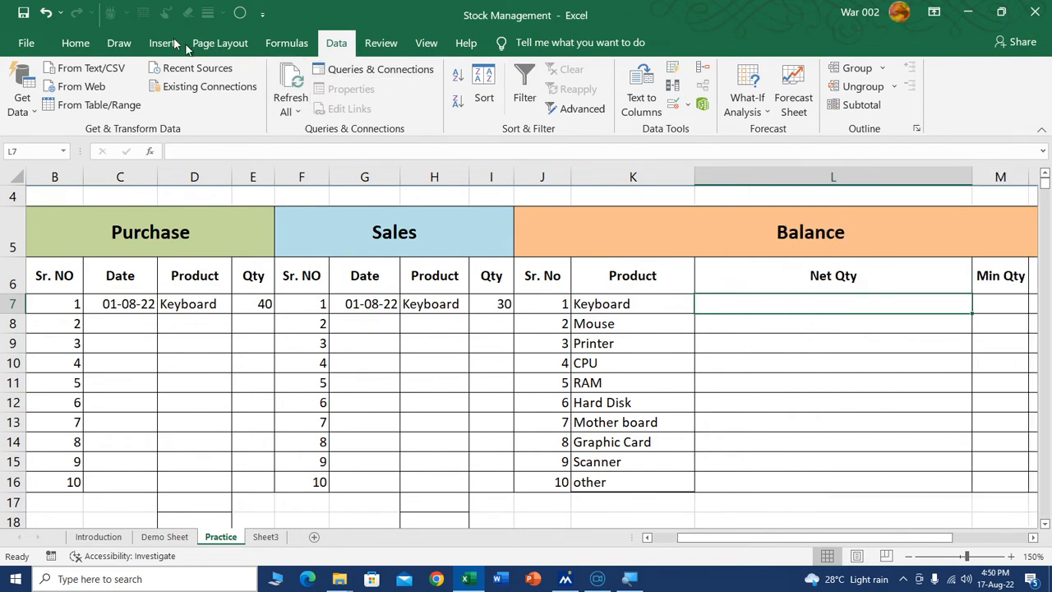
Format the Net Qty cells L7:L16 with font size 16 and no bold
left_click(75, 42)
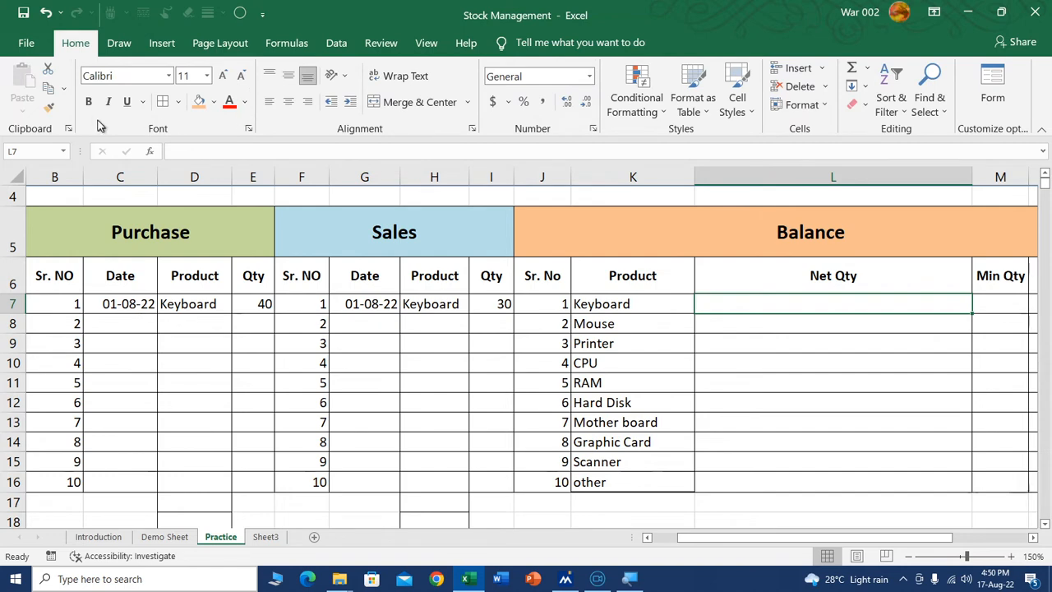
left_click(88, 101)
left_click(222, 74)
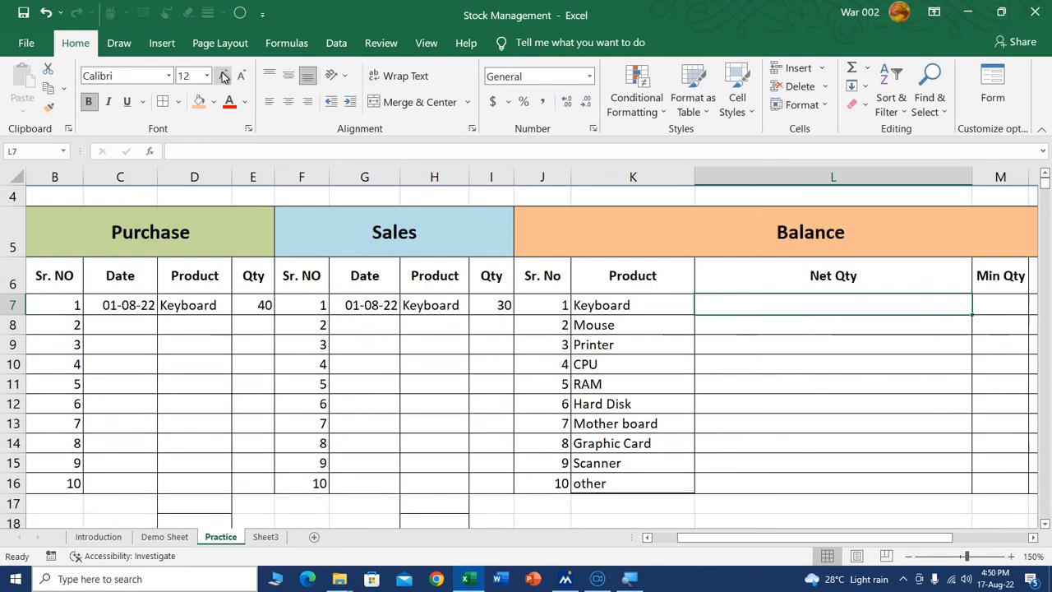
left_click(222, 73)
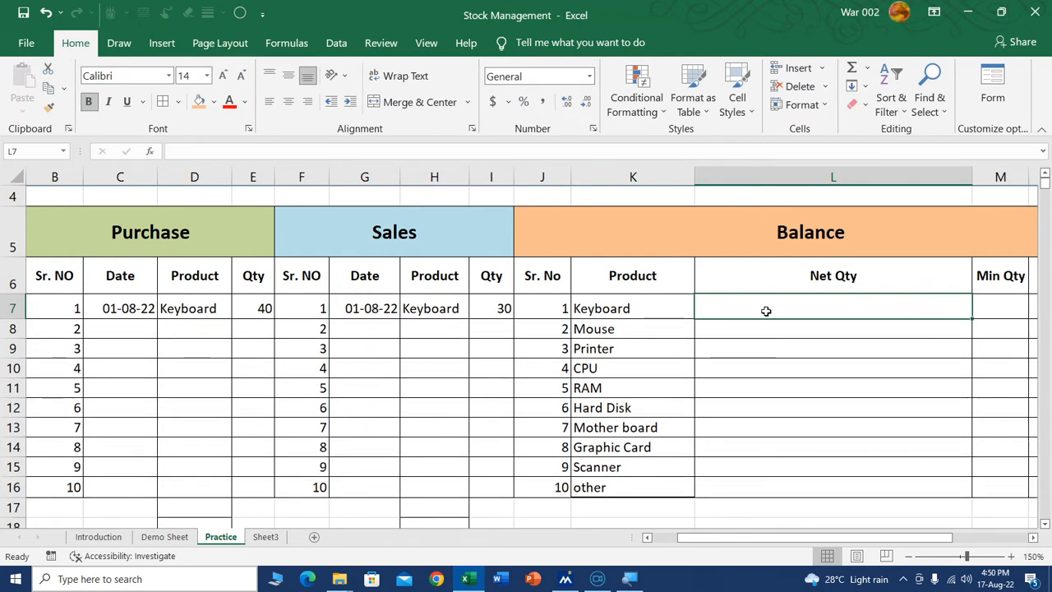
left_click_drag(765, 308, 772, 486)
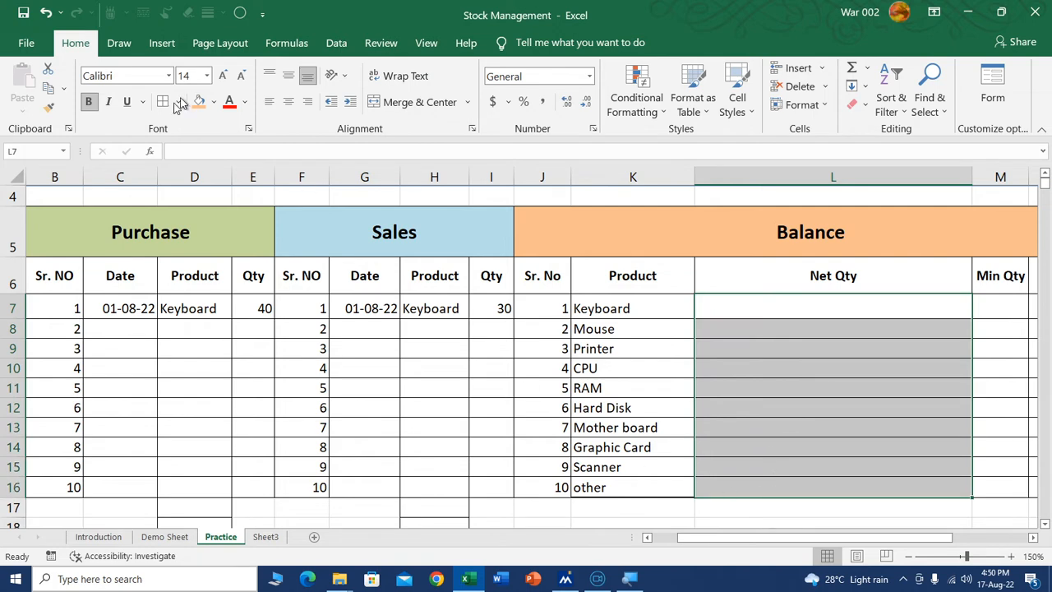
left_click(88, 101)
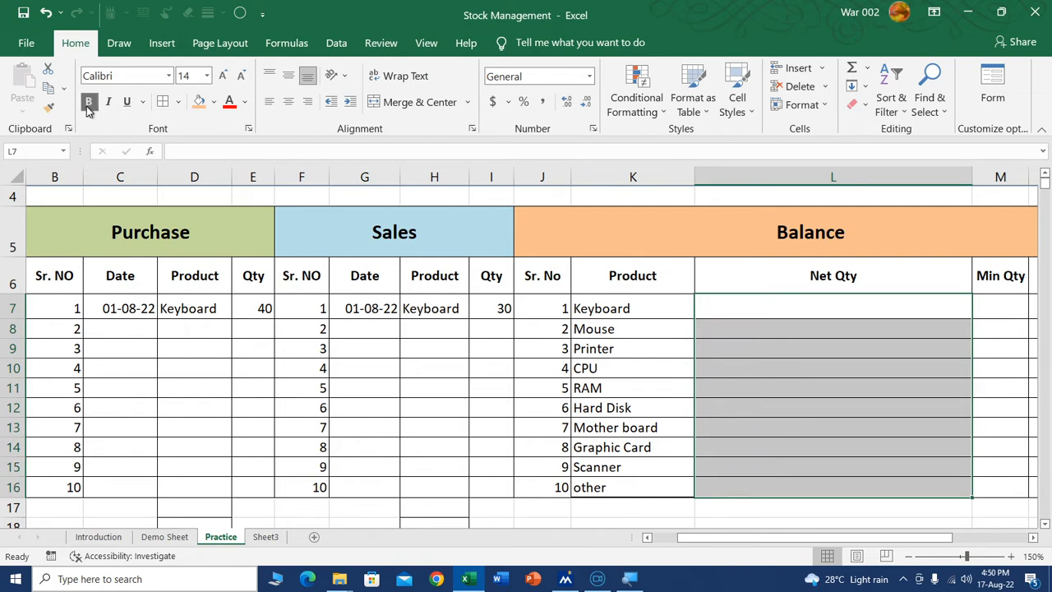
left_click(223, 76)
Start a SUMIF formula in L7 with the purchase product range $D$7:$D$119 as an absolute reference
left_click(759, 318)
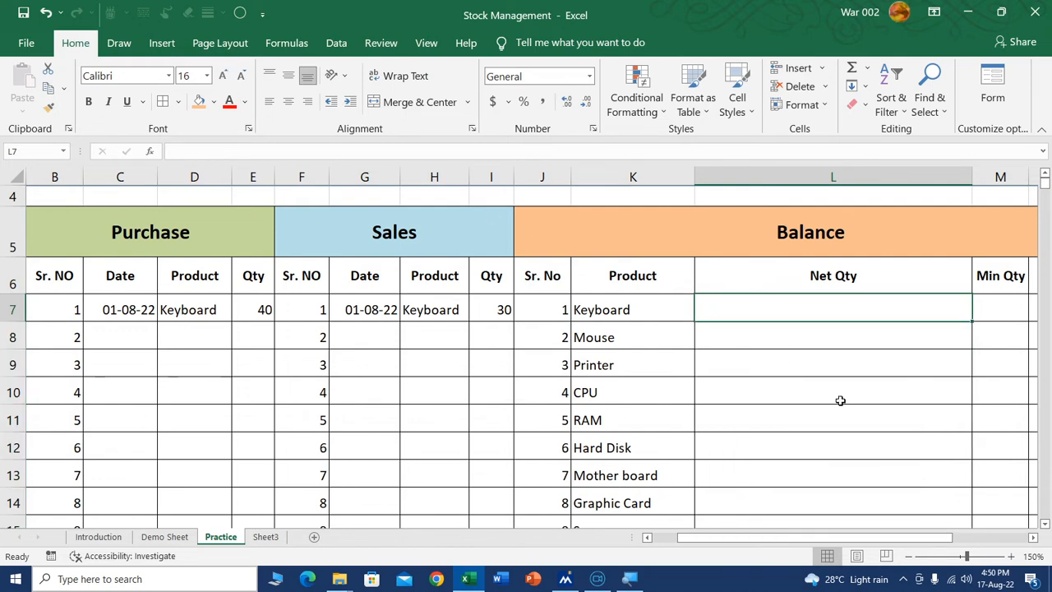
type("=")
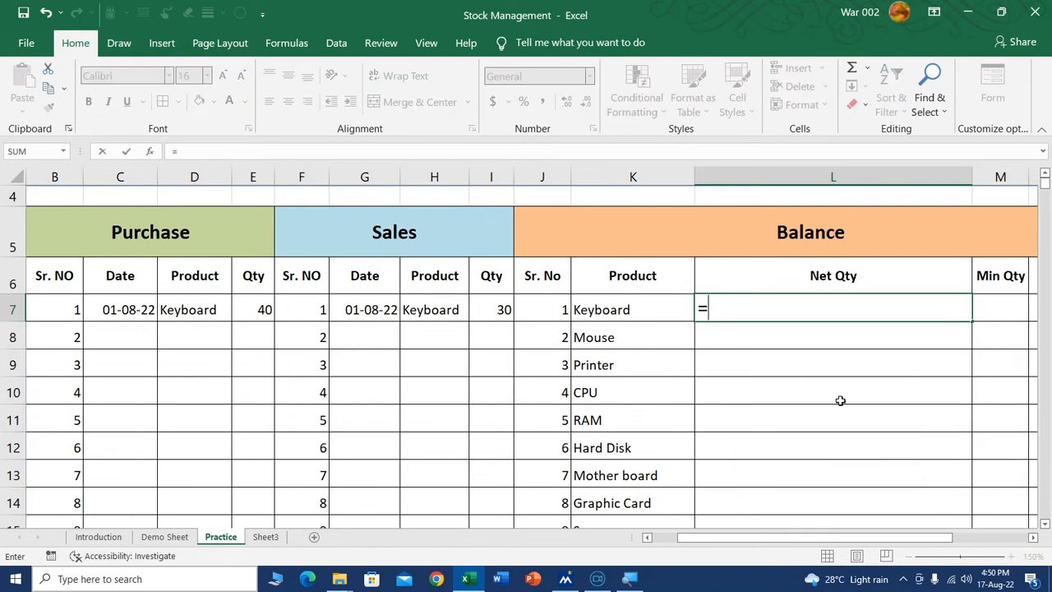
type("sumif(")
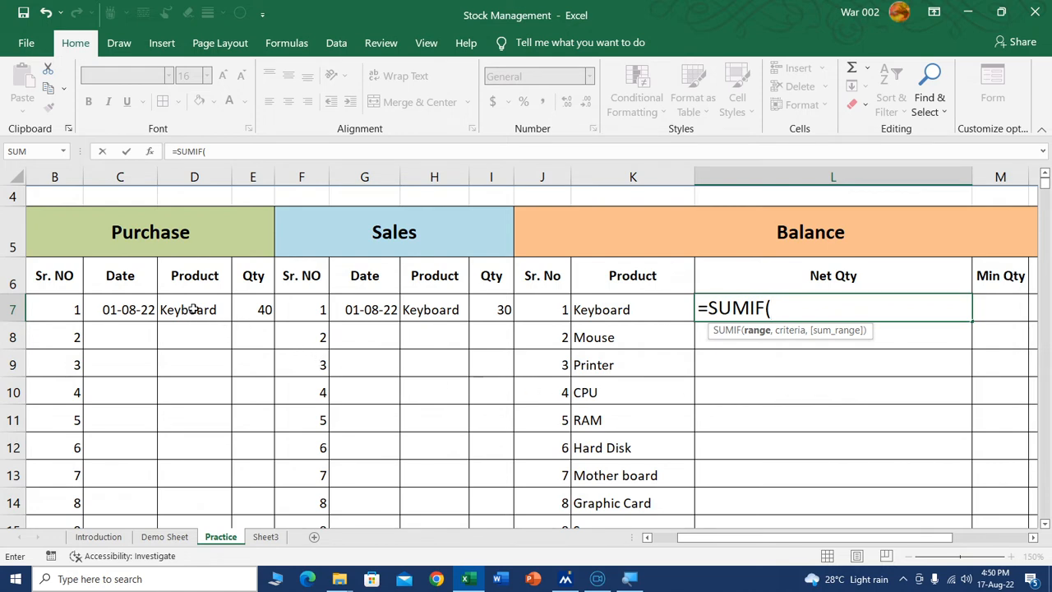
left_click_drag(188, 309, 214, 345)
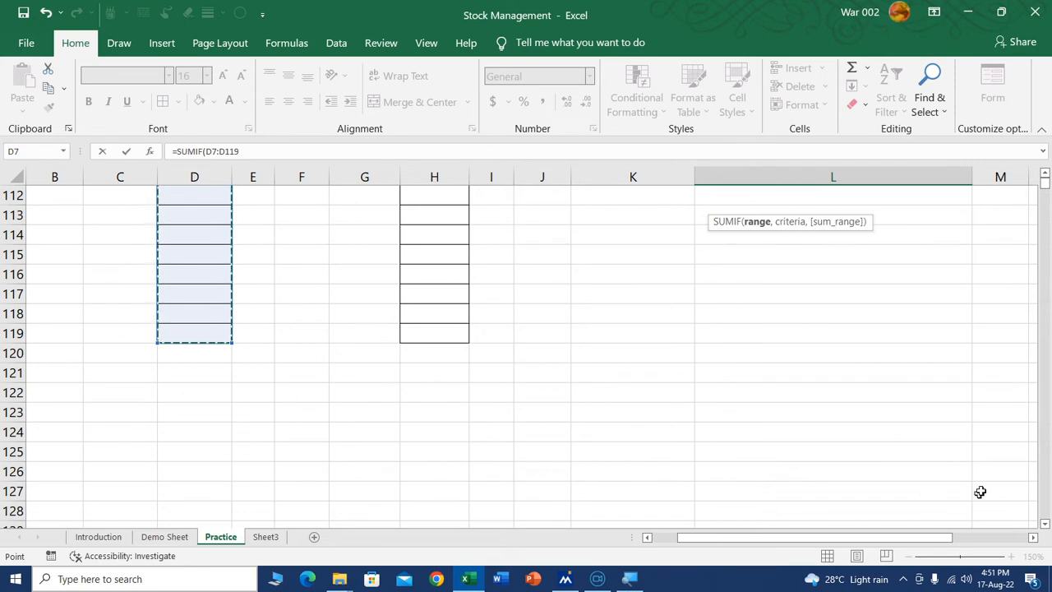
left_click_drag(1048, 189, 1047, 179)
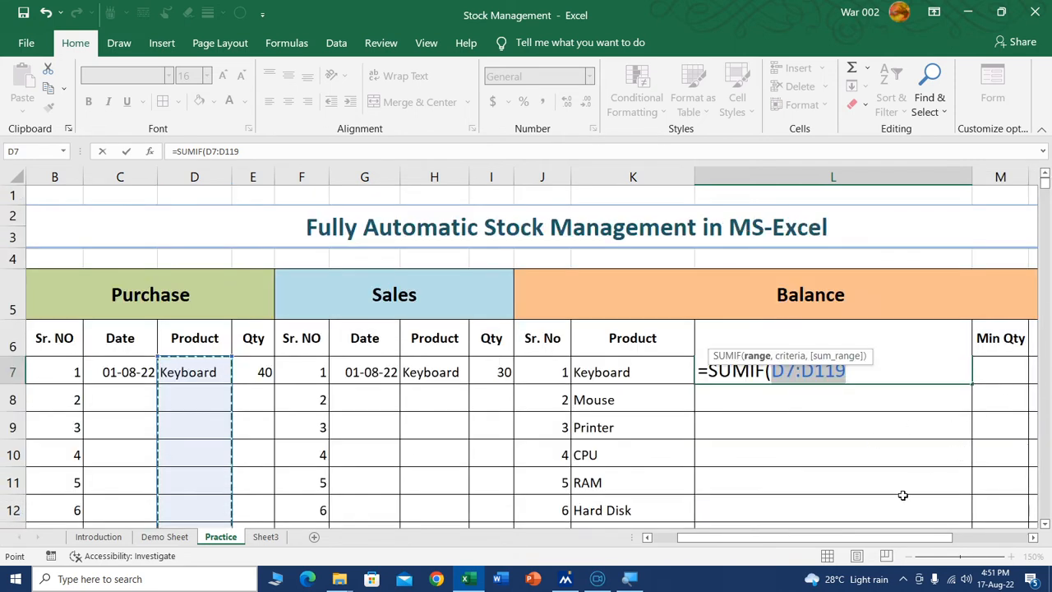
key("F4")
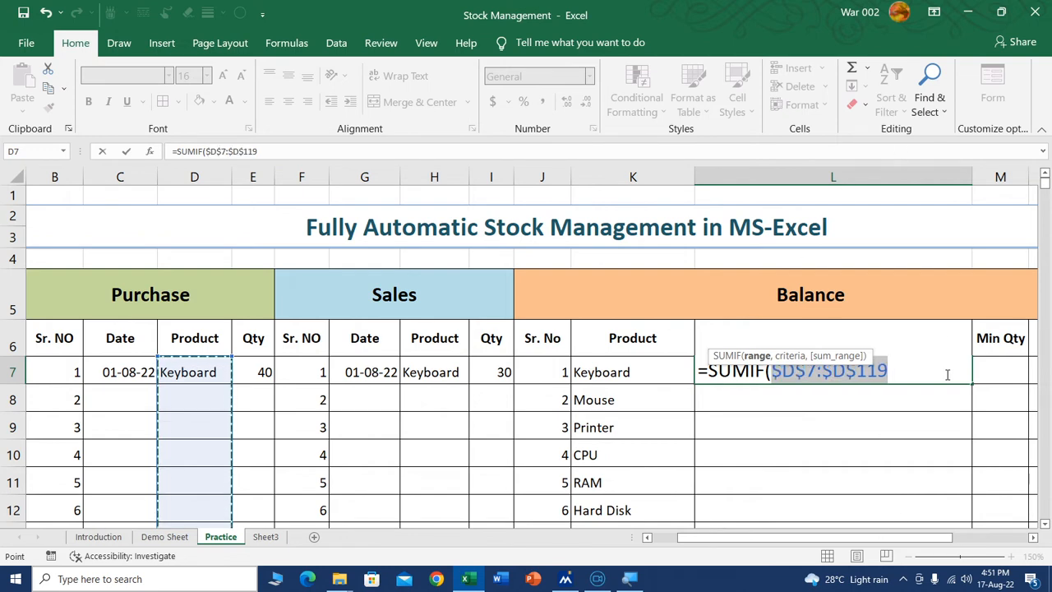
type(",")
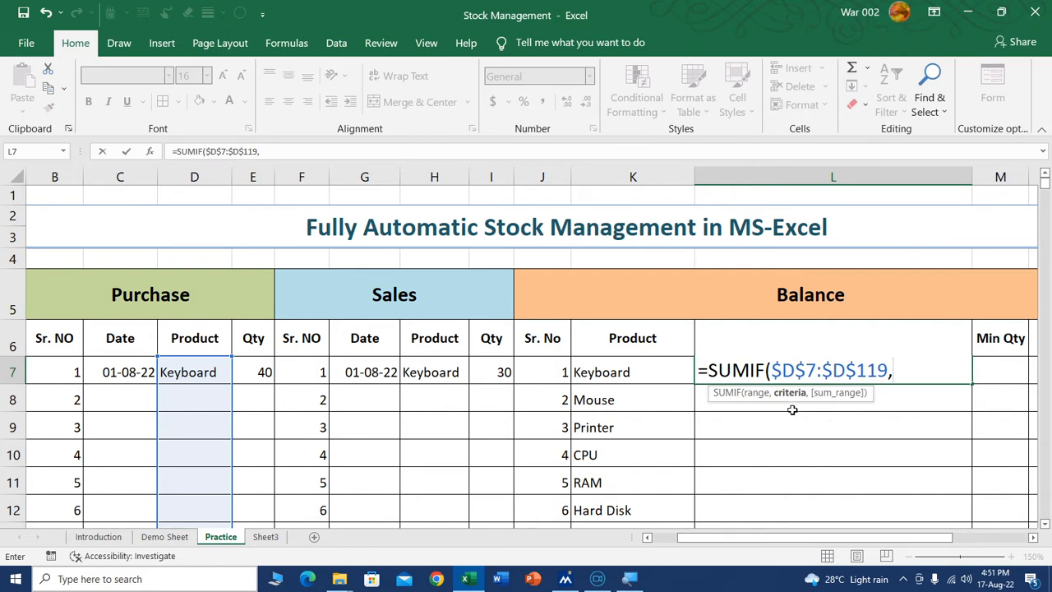
Complete the first SUMIF in L7 with K7 as the criteria and $E$7:$E$119 as the absolute sum range
left_click(613, 372)
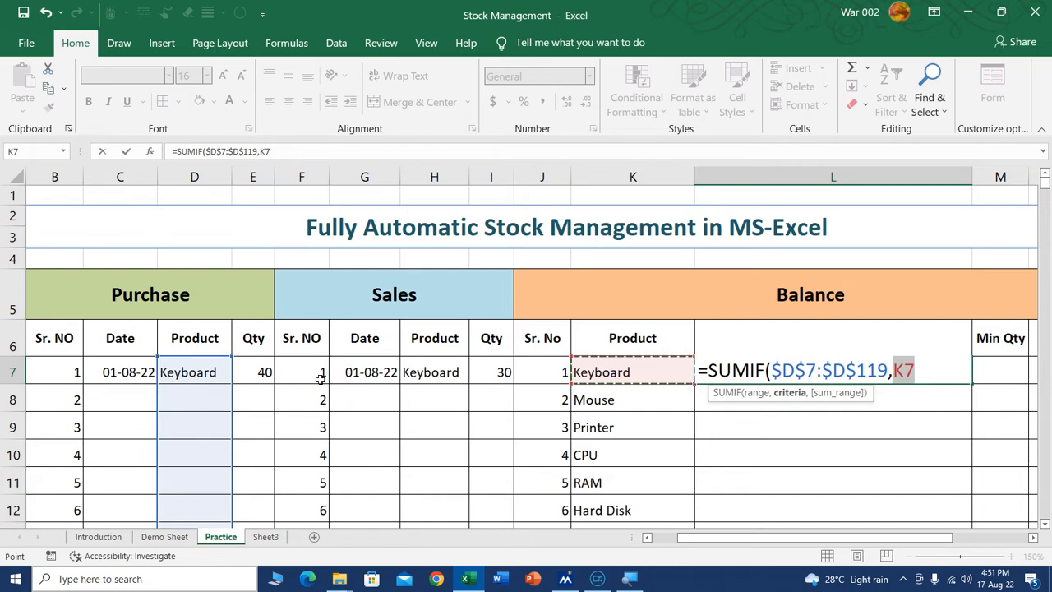
type(",")
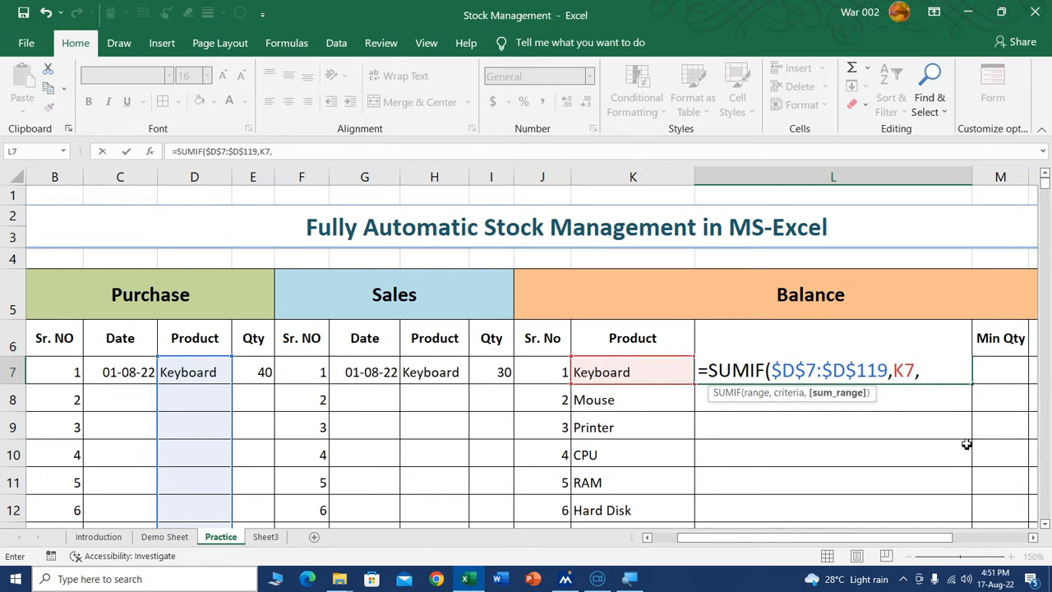
left_click_drag(258, 368, 267, 264)
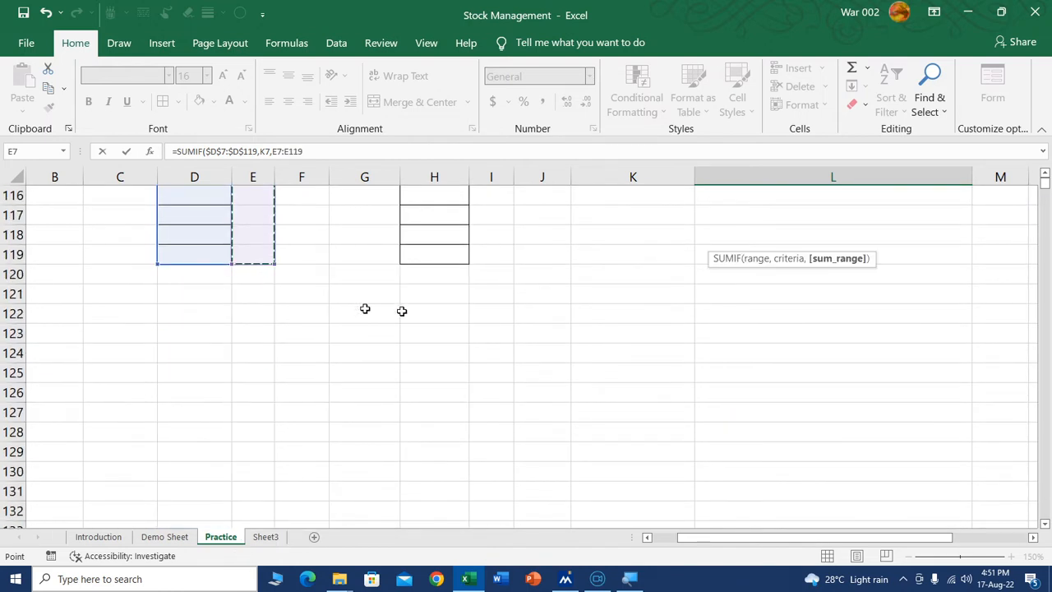
left_click_drag(1045, 189, 1047, 169)
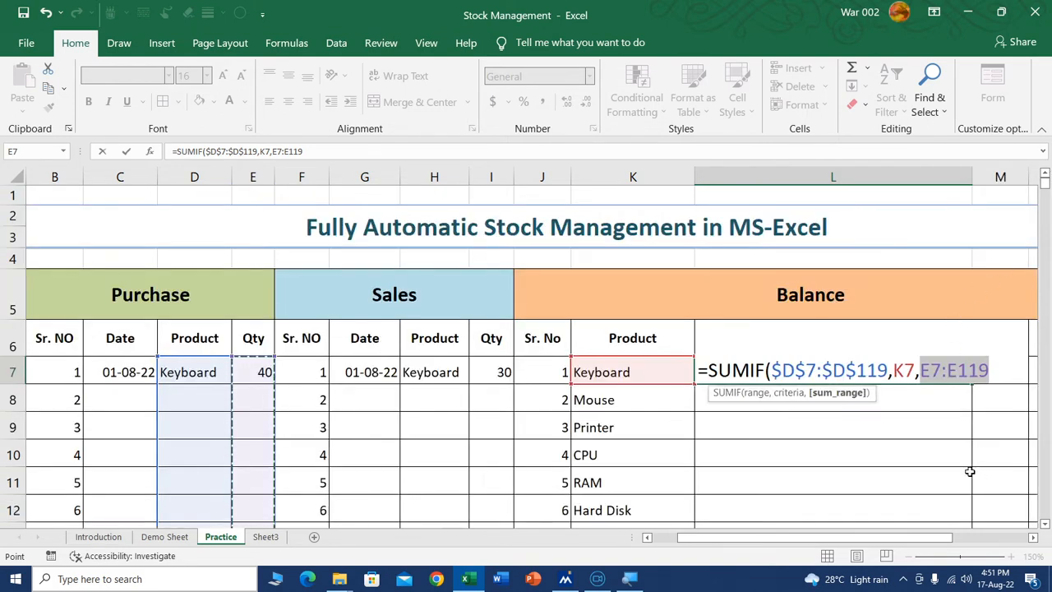
key("F4")
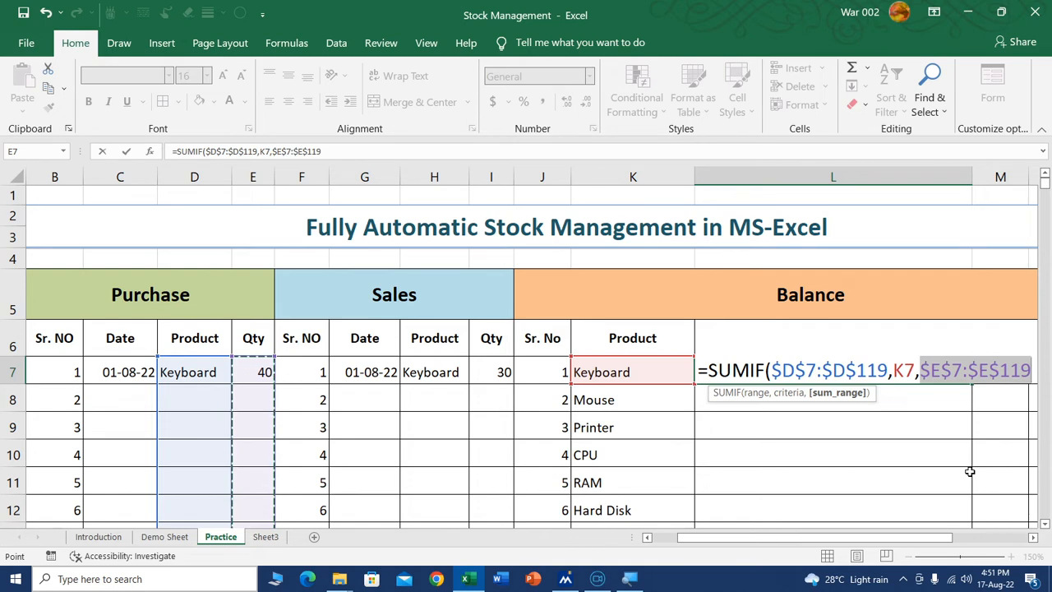
type(")")
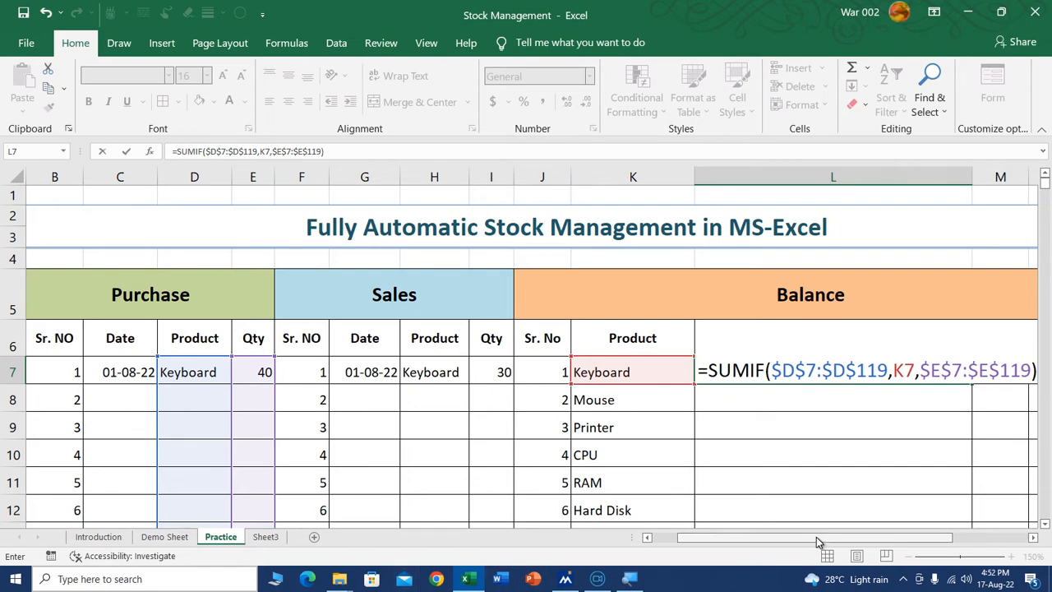
Subtract a second SUMIF in the L7 formula, using the sales product range $H$7:$H$119 as an absolute reference
type("-")
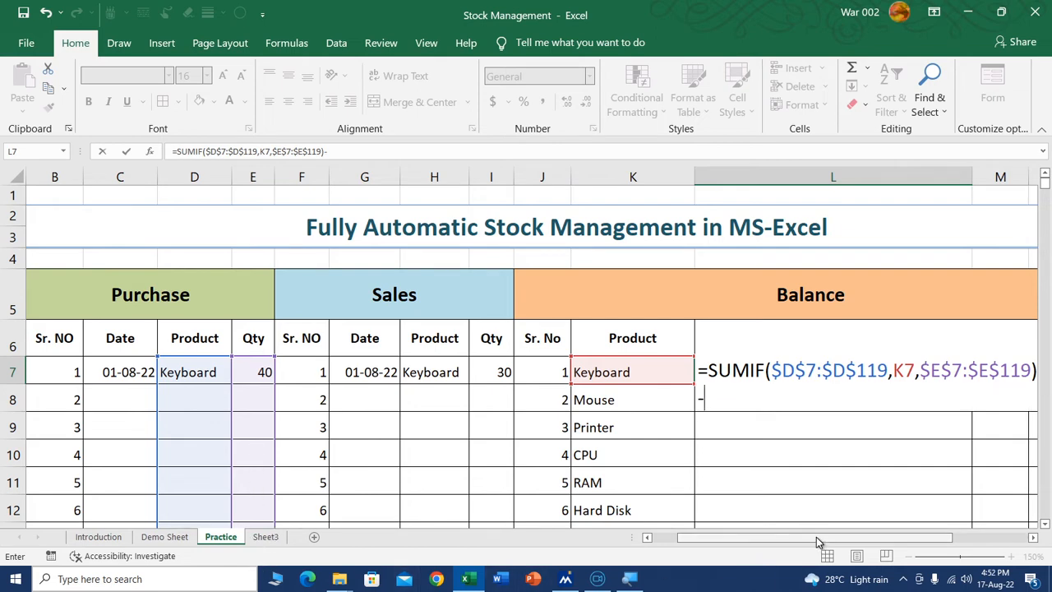
type("sumif")
key("Tab")
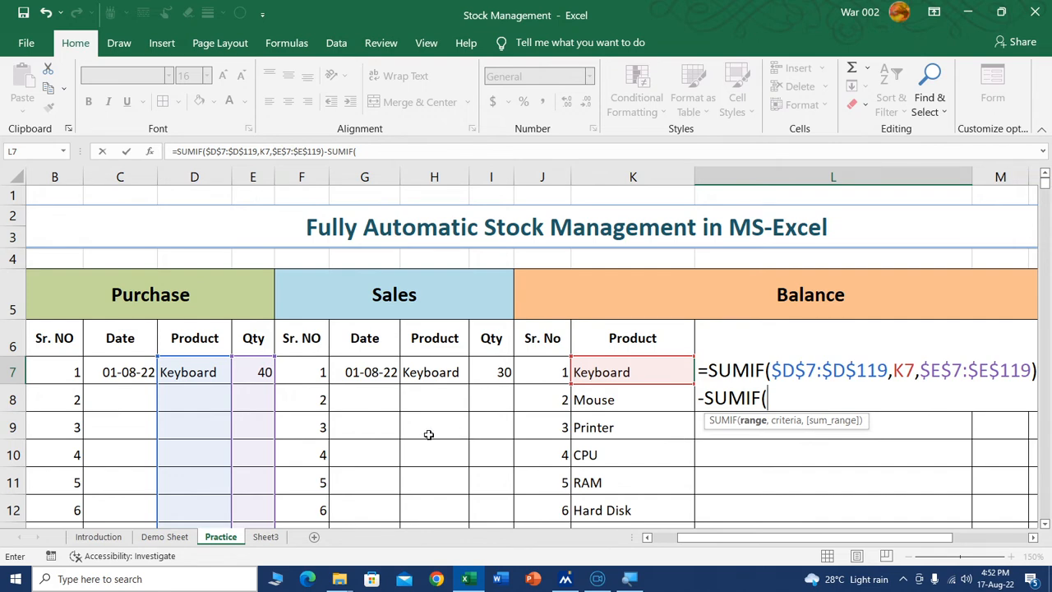
mouse_move(438, 370)
left_mouse_down()
mouse_move(424, 590)
mouse_move(410, 588)
mouse_move(424, 366)
left_mouse_up()
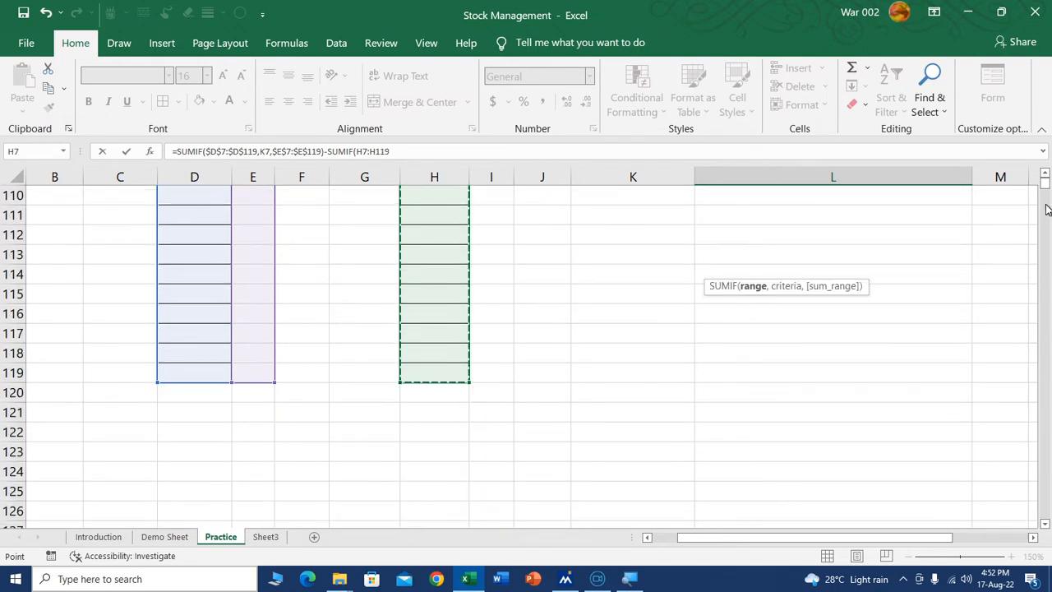
left_click_drag(1044, 183, 1044, 175)
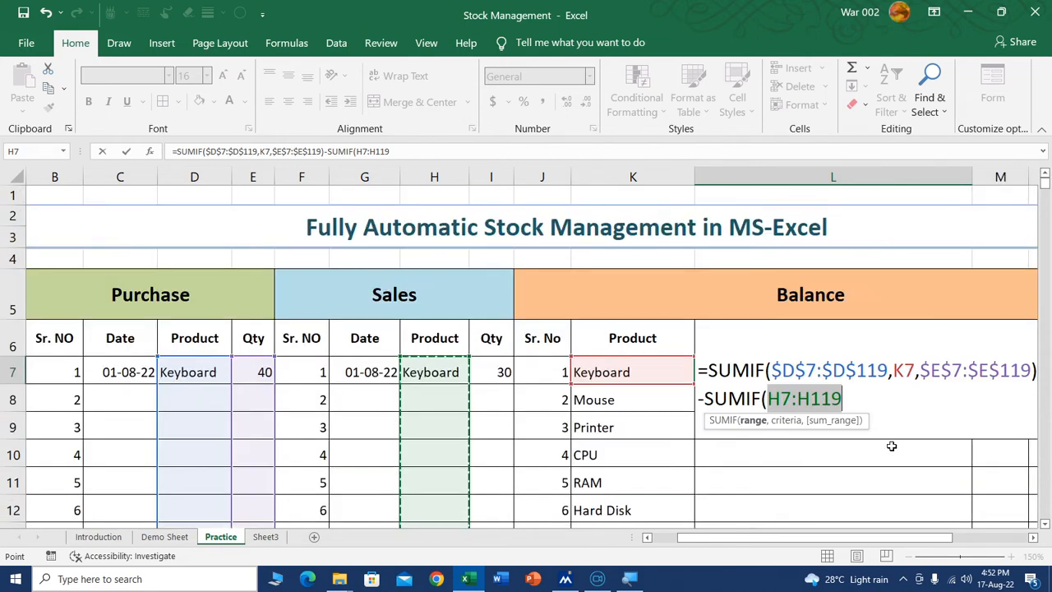
key("F4")
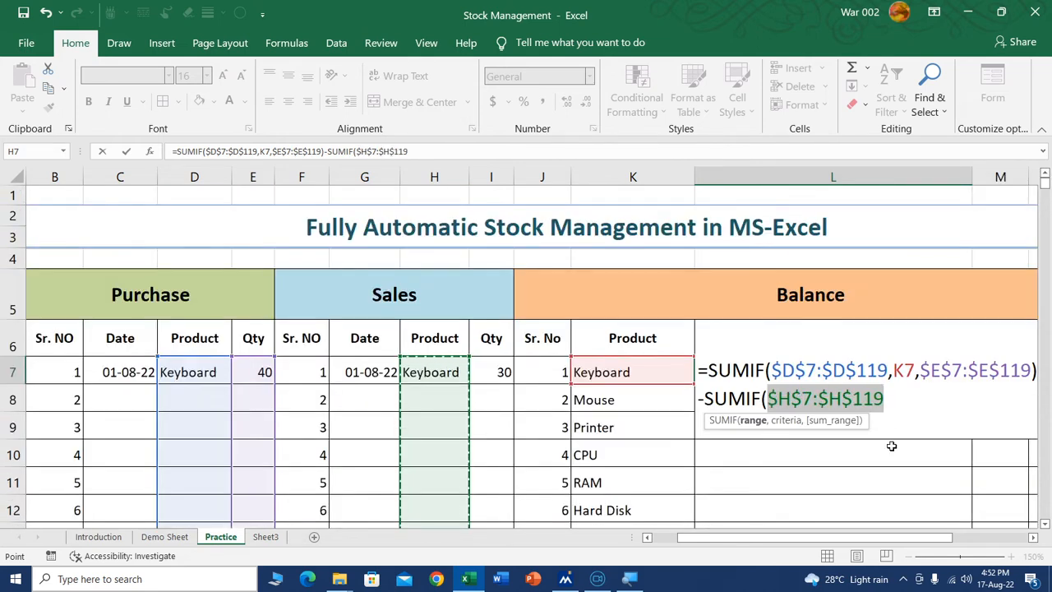
type(",")
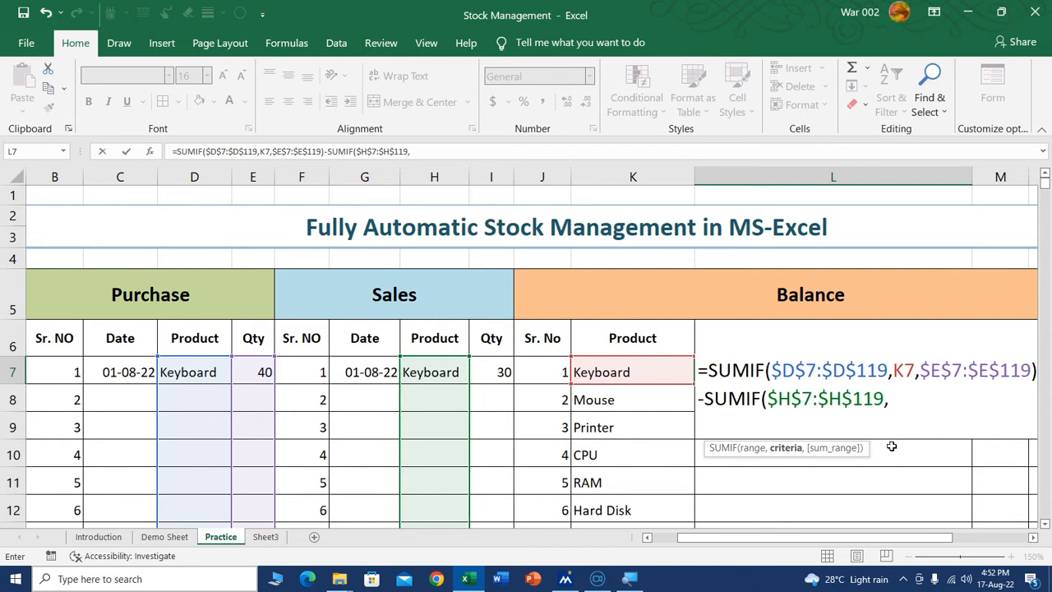
Complete the second SUMIF in L7 with K7 as the criteria and $I$7:$I$119 as the absolute sum range
left_click(639, 370)
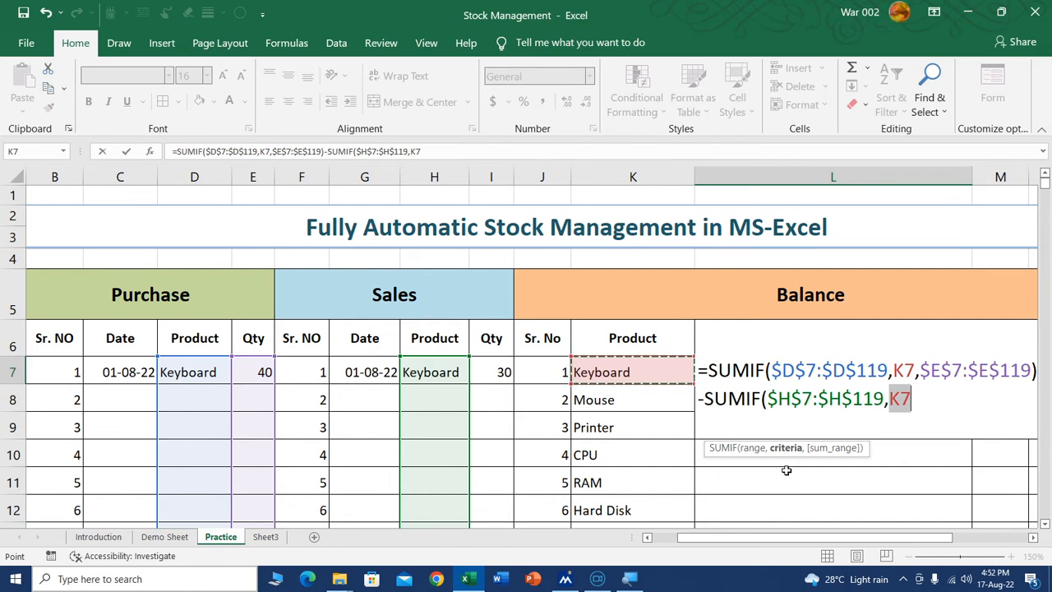
type(",")
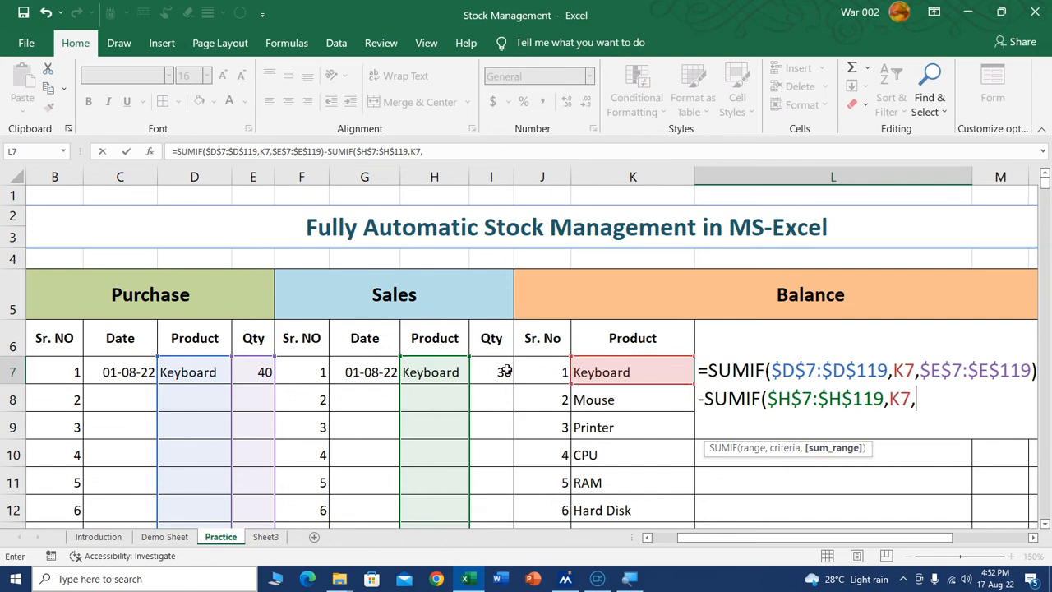
left_click_drag(505, 371, 482, 315)
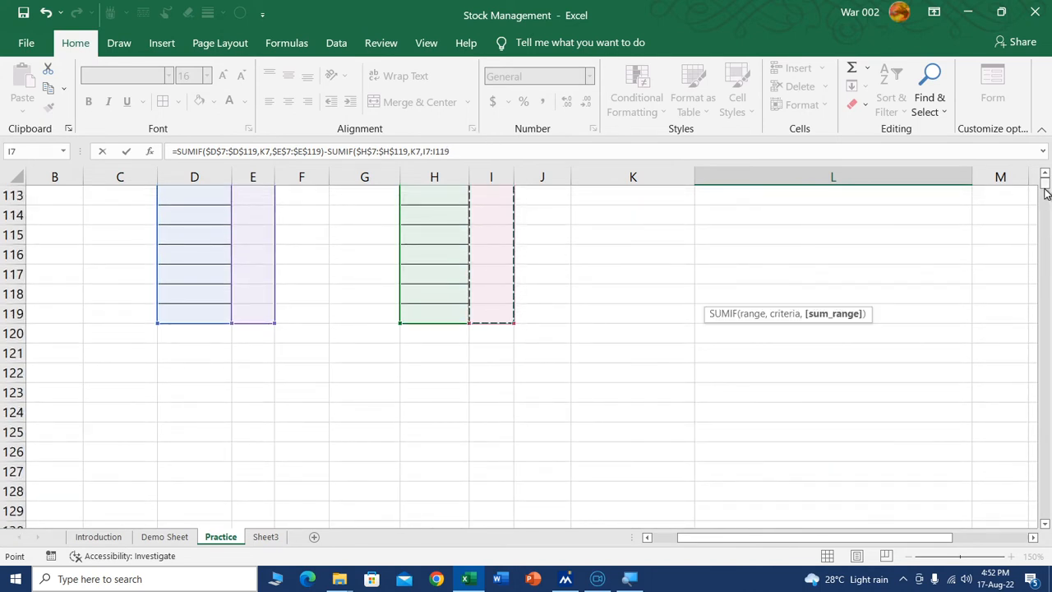
left_click_drag(1044, 187, 1046, 156)
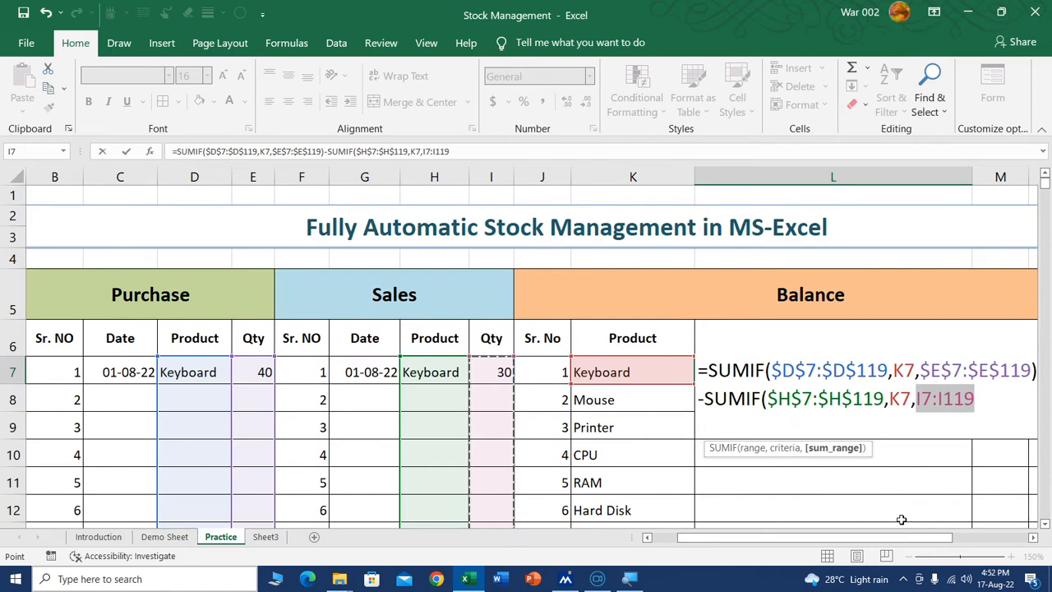
key("F4")
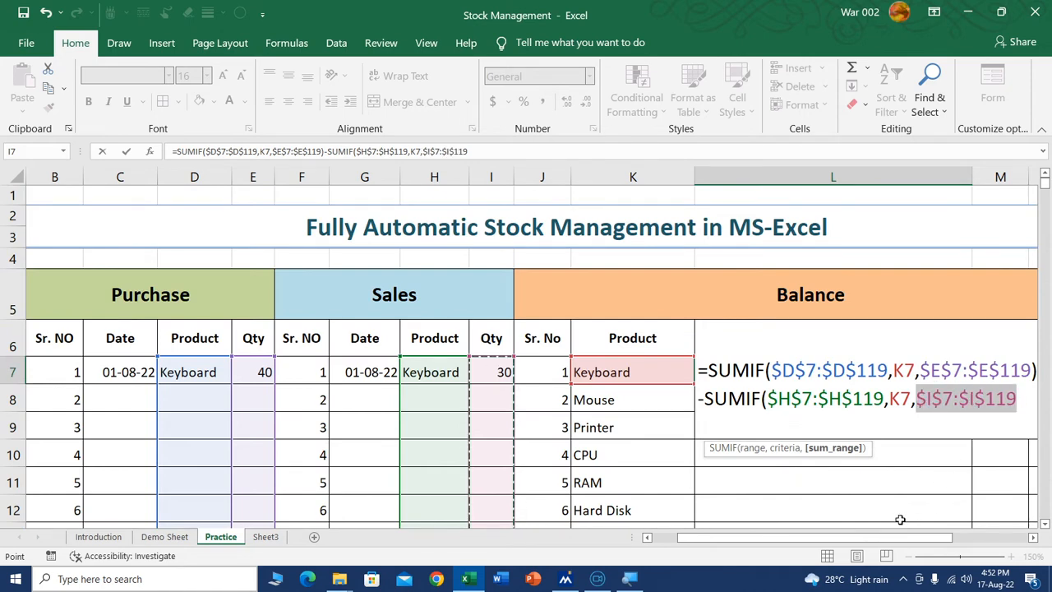
type(")")
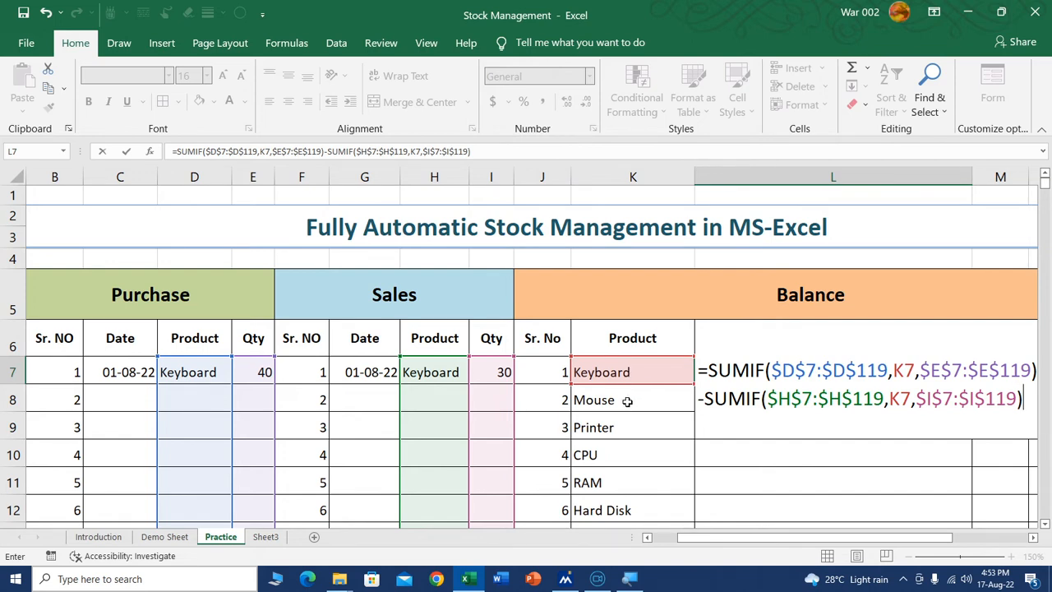
key("Return")
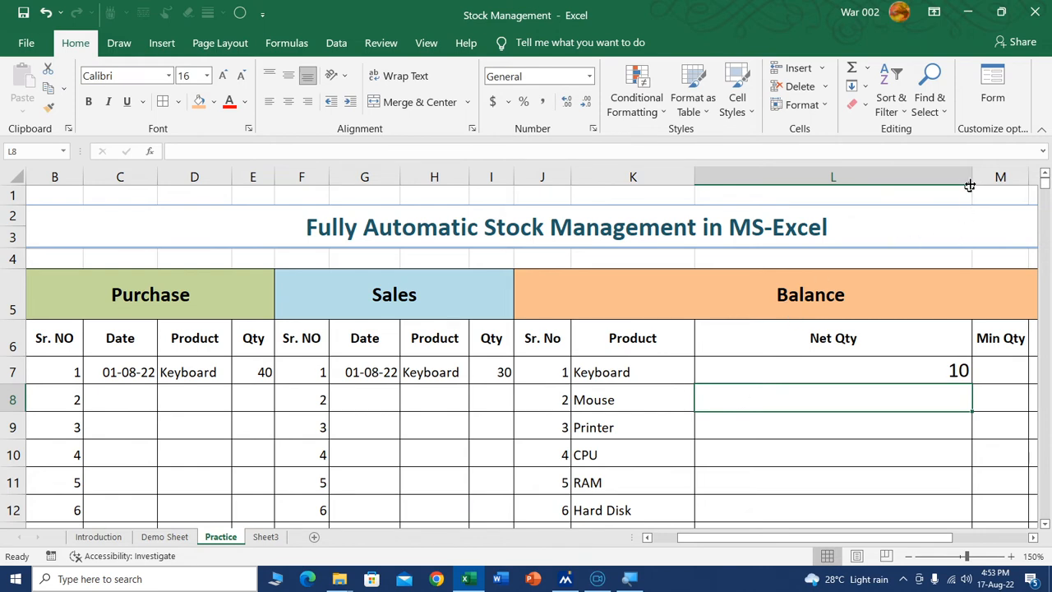
Fill the Net Qty formula from L7 down to L119 and narrow column L to about the width of its heading
left_click_drag(970, 186, 848, 188)
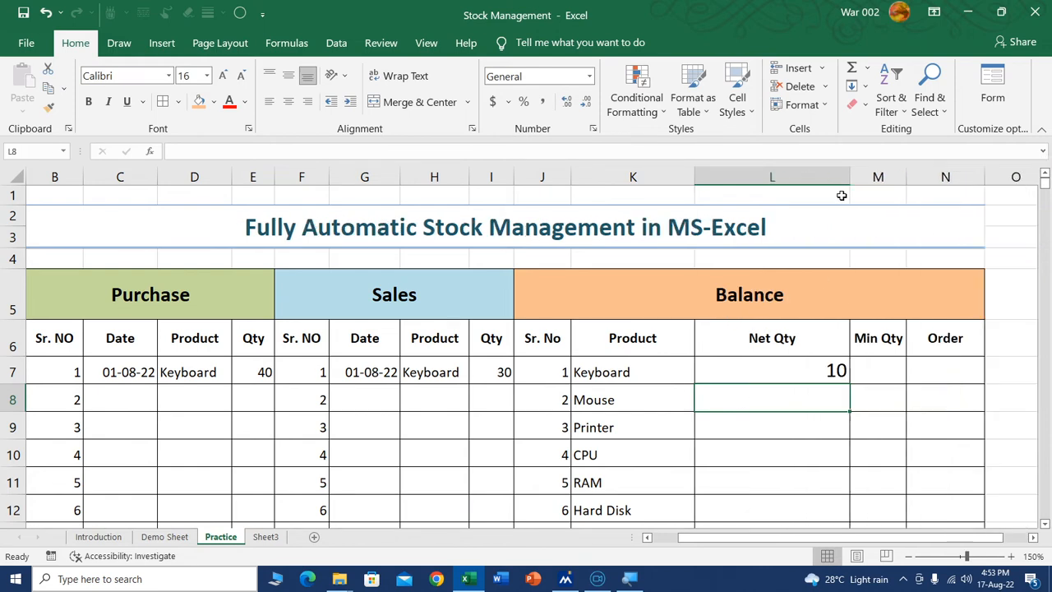
left_click(822, 362)
left_click_drag(849, 386, 786, 436)
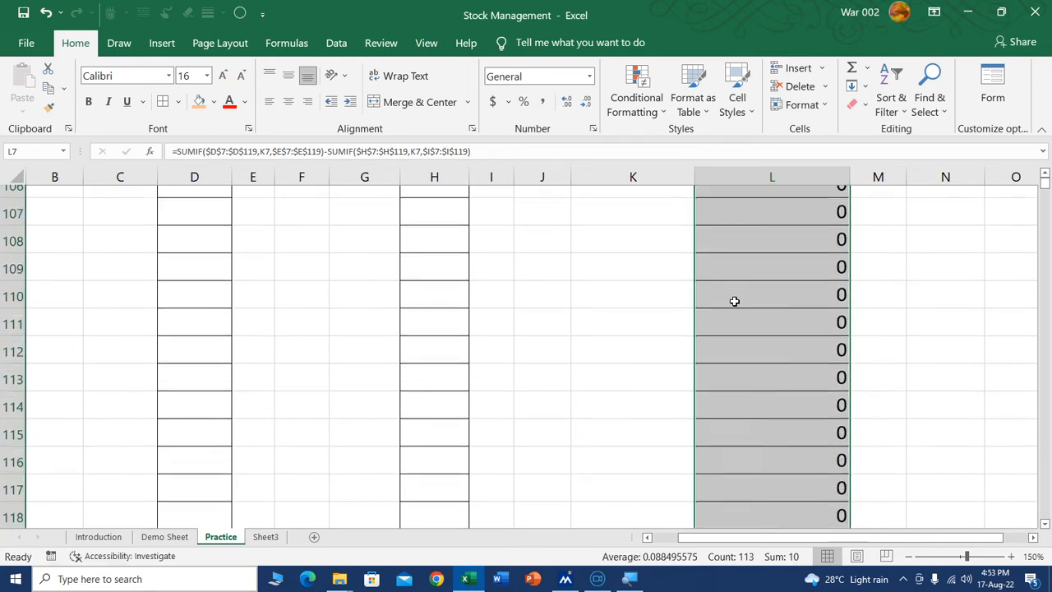
scroll(989, 343, "up", 20)
scroll(945, 300, "up", 1)
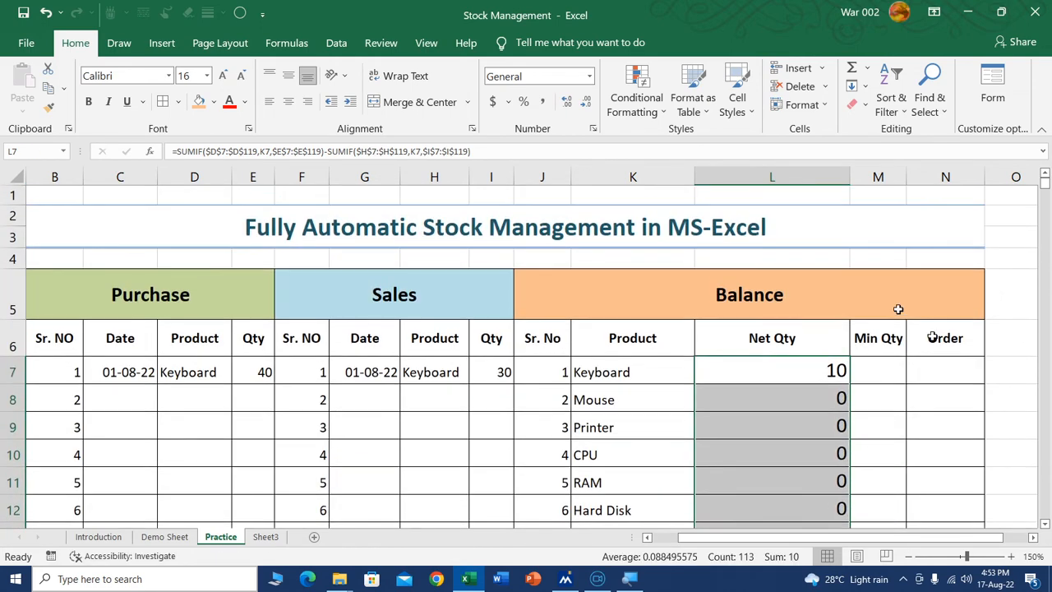
left_click_drag(854, 179, 767, 179)
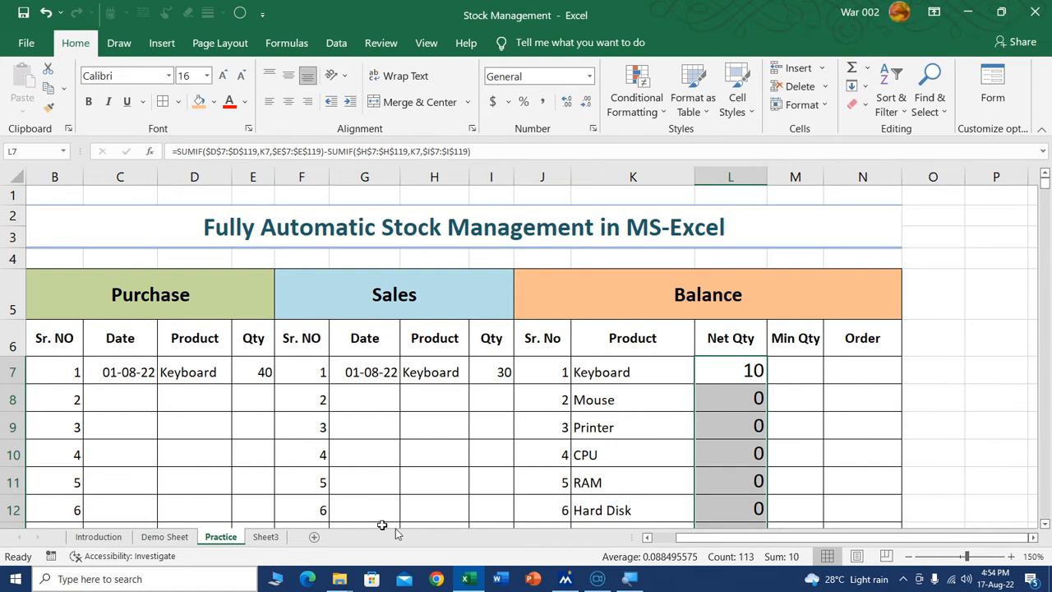
Apply a thick outside border to the Purchase section, B5:E50
left_click(658, 535)
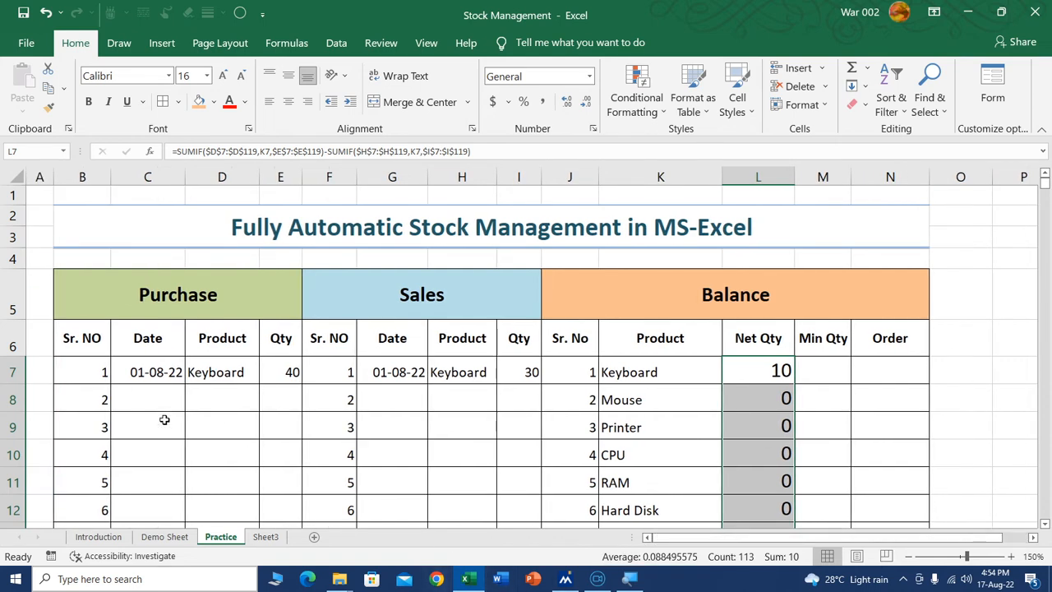
left_click_drag(91, 290, 250, 476)
left_click(178, 102)
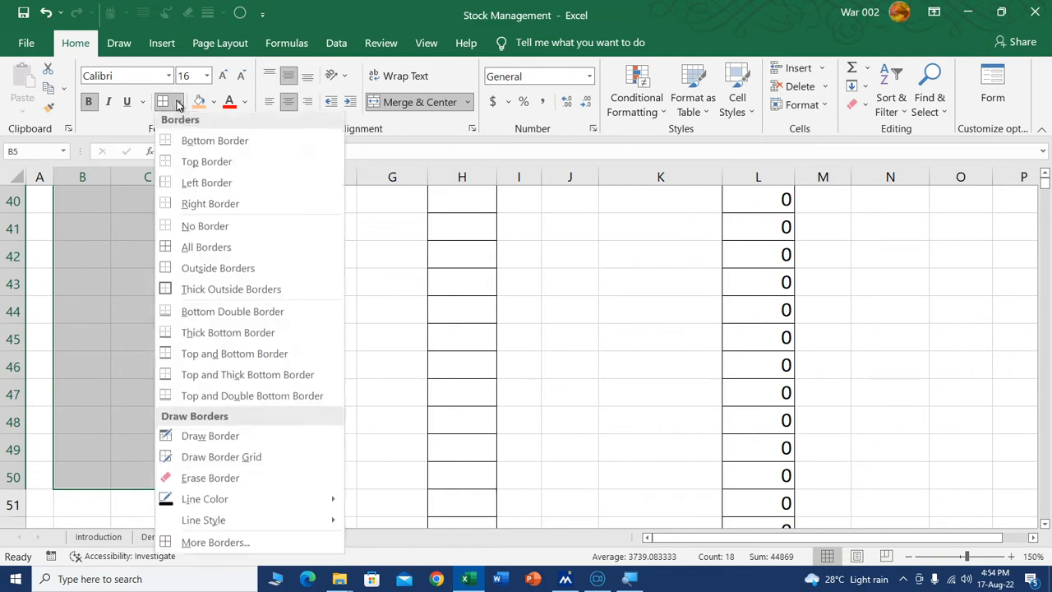
left_click(205, 292)
scroll(411, 345, "up", 13)
left_click(425, 409)
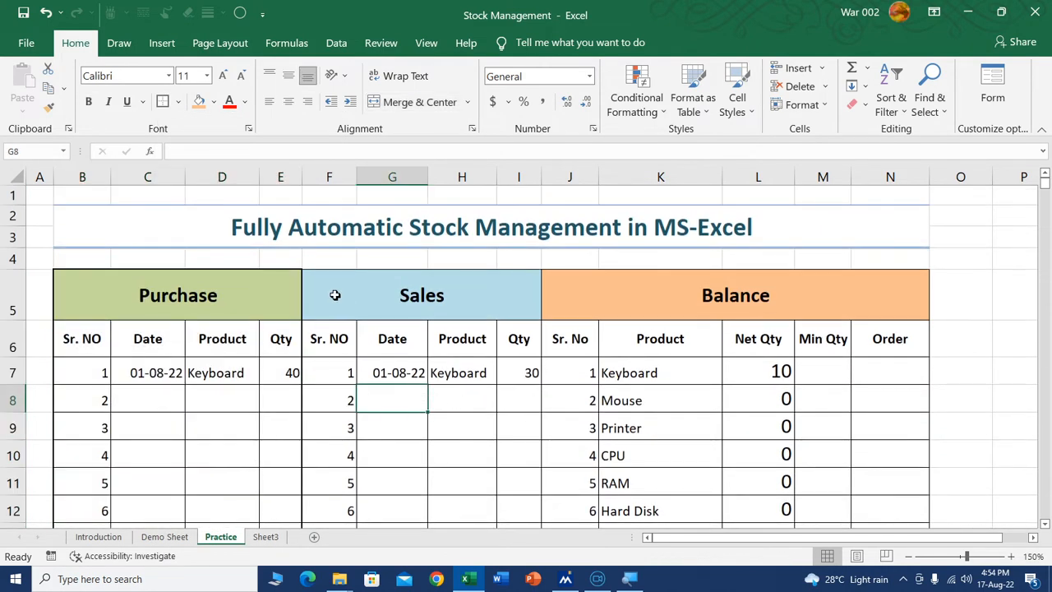
Apply thick outside borders to the Sales section F5:I50 and the Balance section J5:N50
left_click_drag(334, 295, 424, 390)
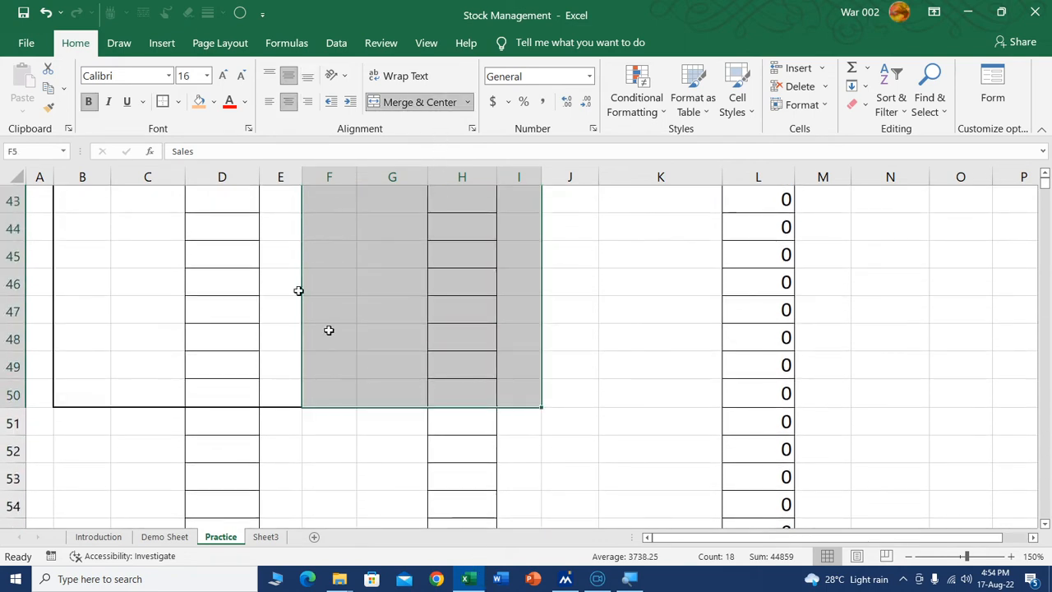
scroll(642, 350, "up", 14)
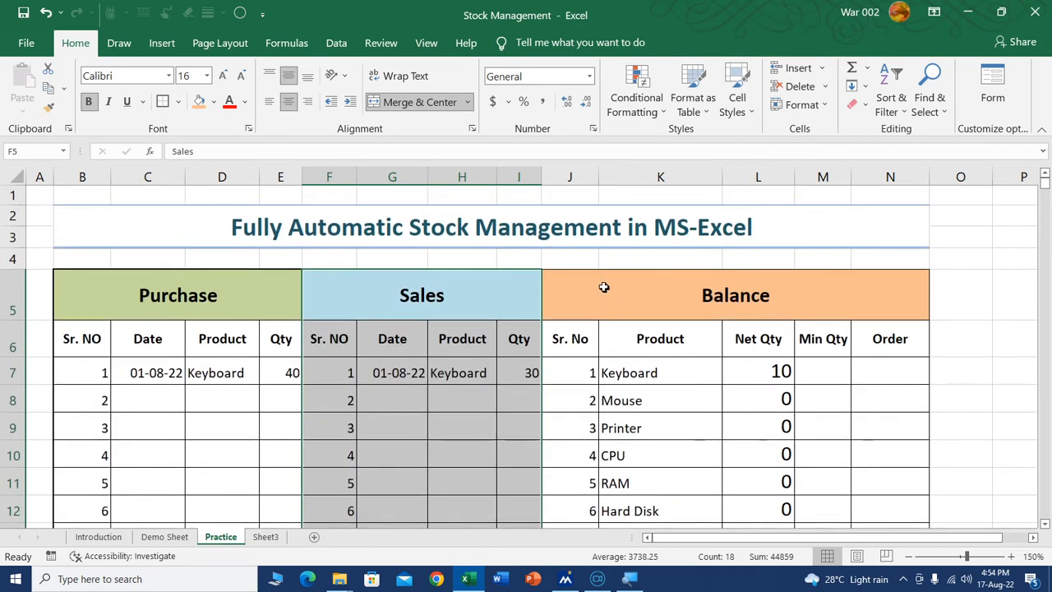
left_click_drag(603, 286, 767, 436)
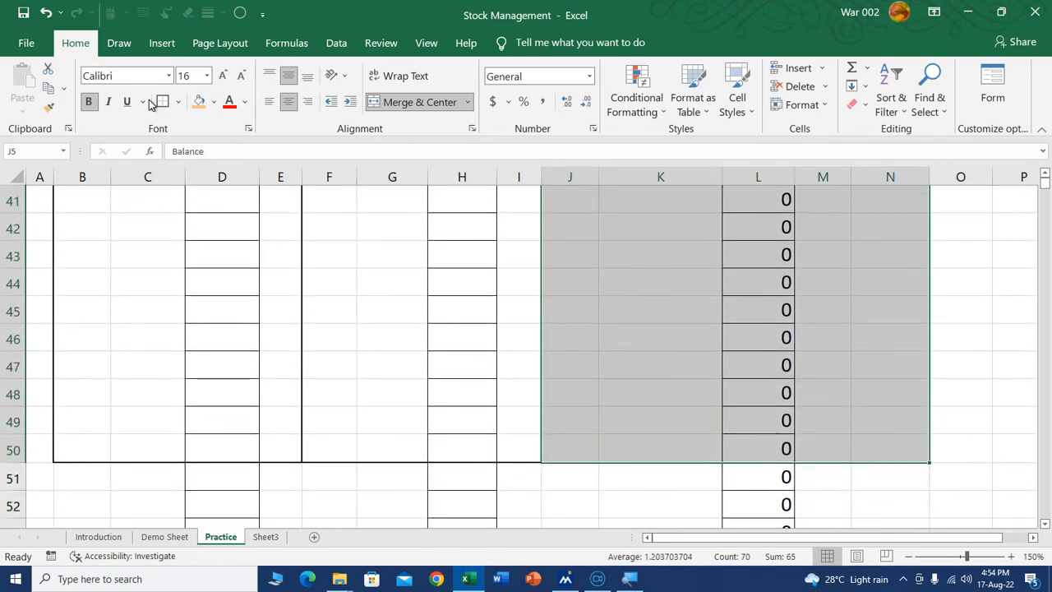
scroll(575, 448, "up", 13)
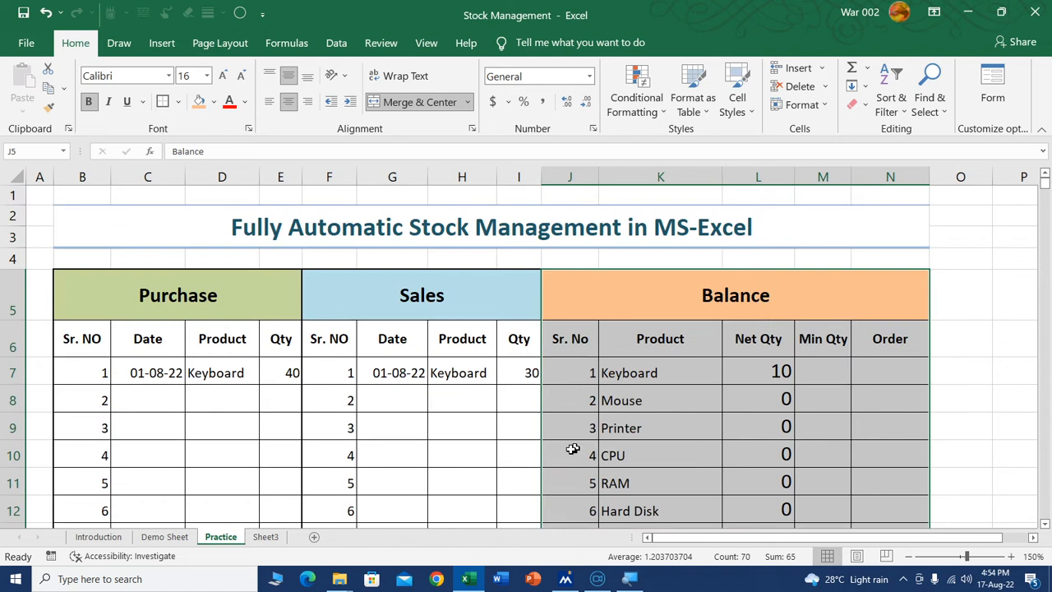
left_click(445, 405)
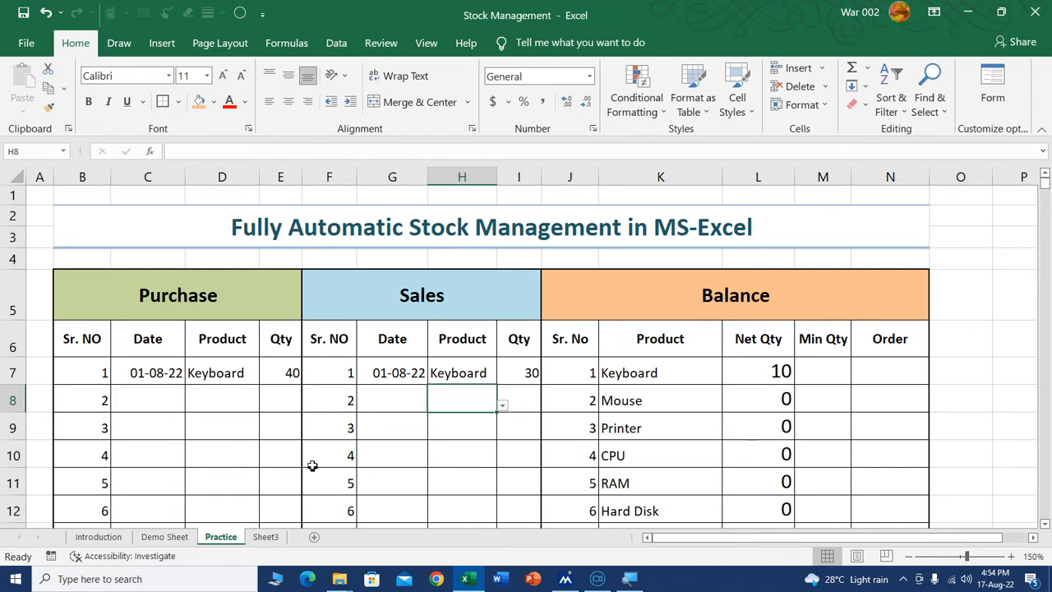
Fill the Purchase dates as a daily series from C7 down to C37
left_click(179, 408)
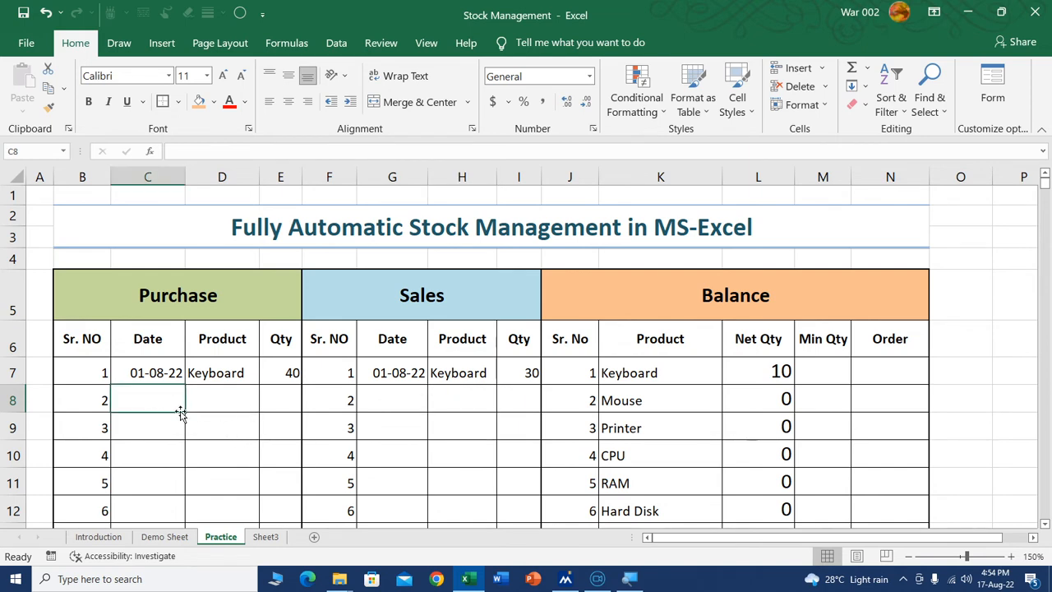
left_click(181, 381)
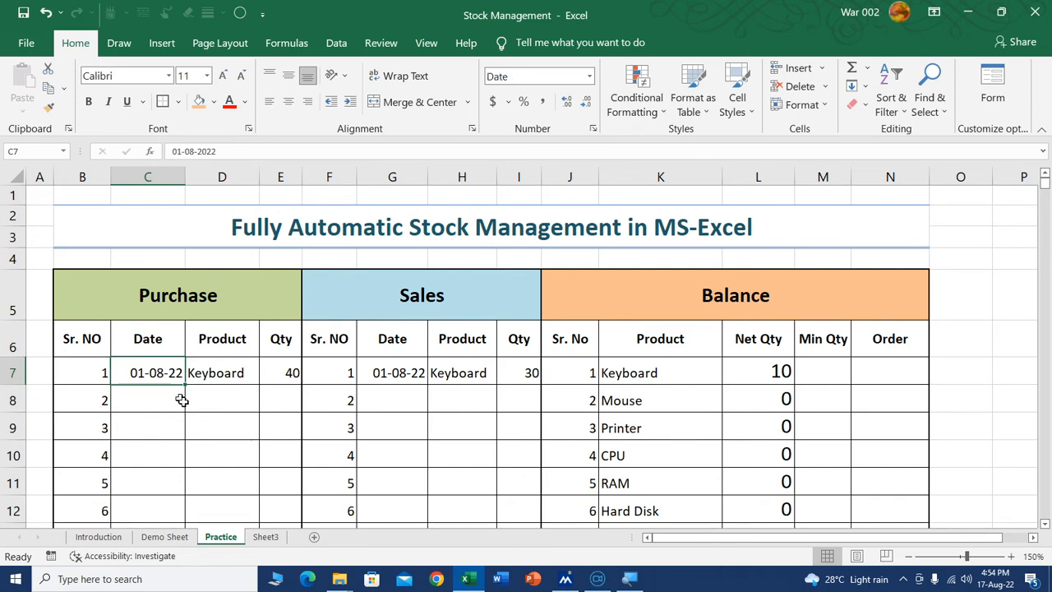
left_click_drag(187, 382, 155, 421)
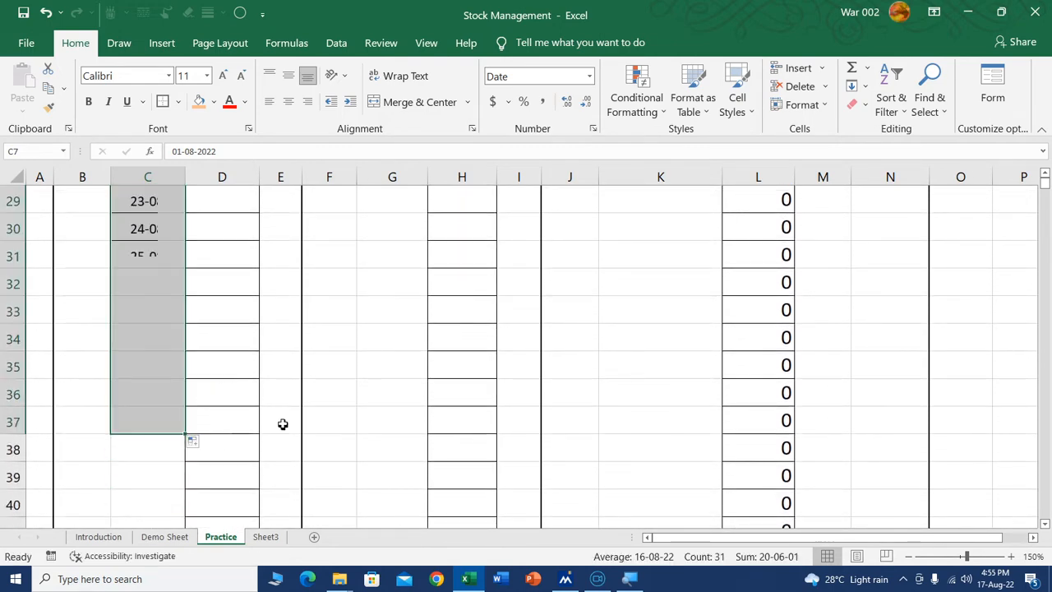
scroll(258, 364, "up", 10)
Choose Mouse, Printer and CPU from the product dropdowns in Purchase cells D8, D9 and D10
left_click(246, 397)
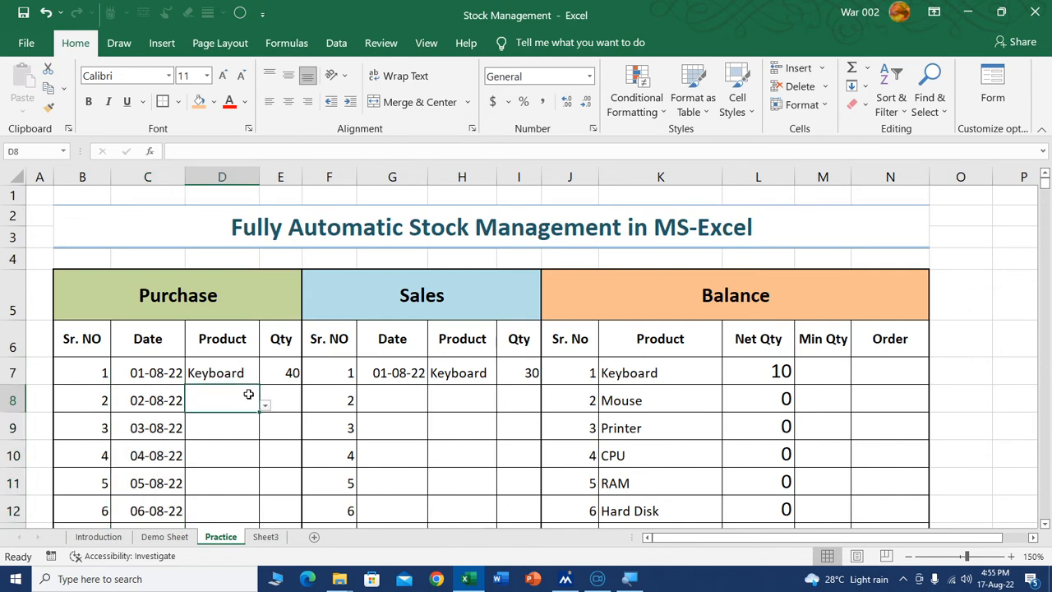
left_click(264, 408)
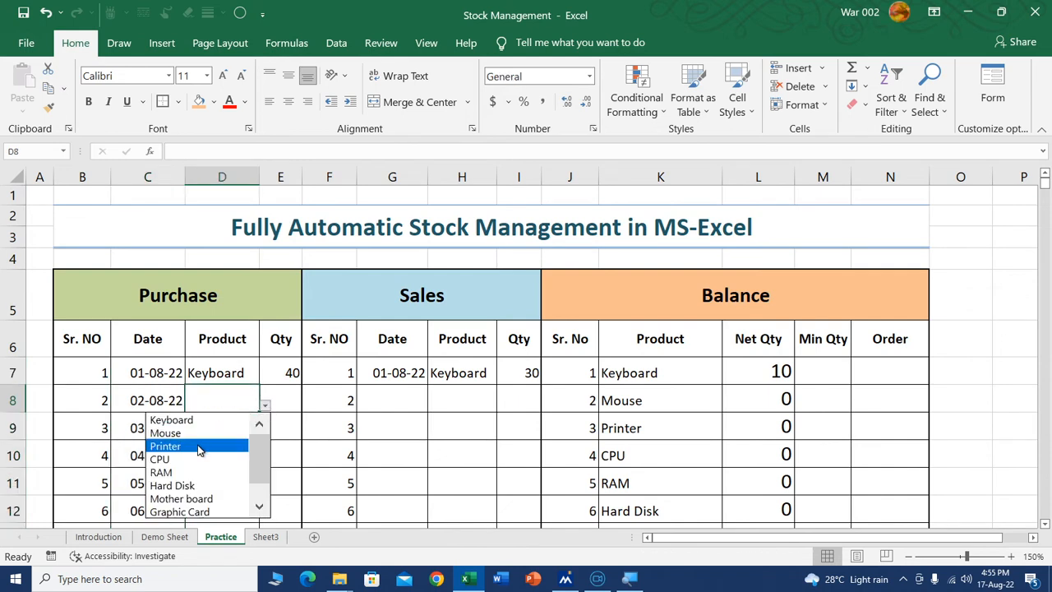
left_click(234, 423)
left_click(234, 421)
left_click(264, 433)
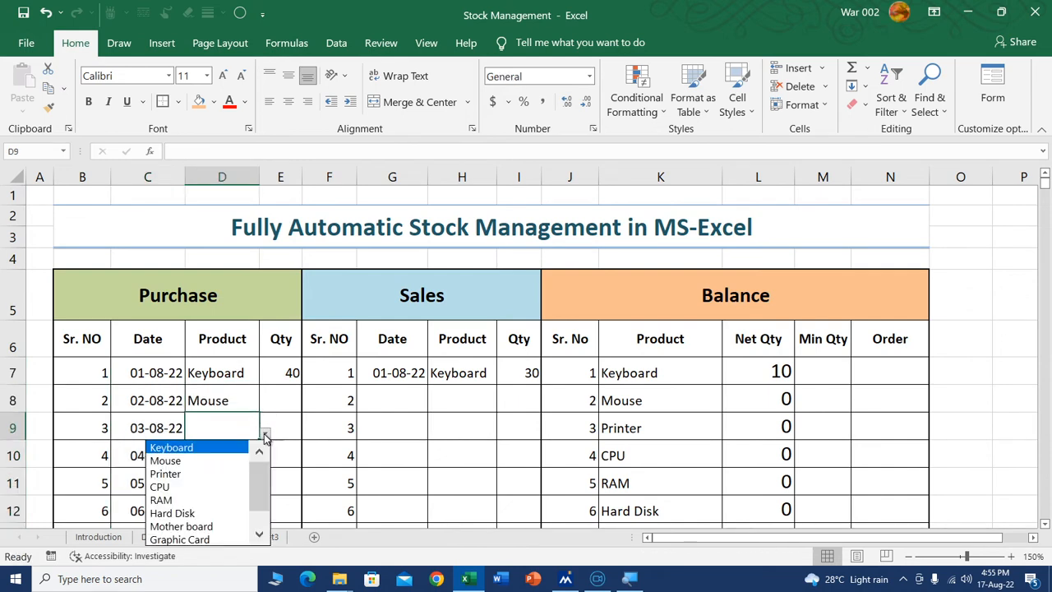
left_click(234, 464)
left_click(234, 464)
left_click(264, 460)
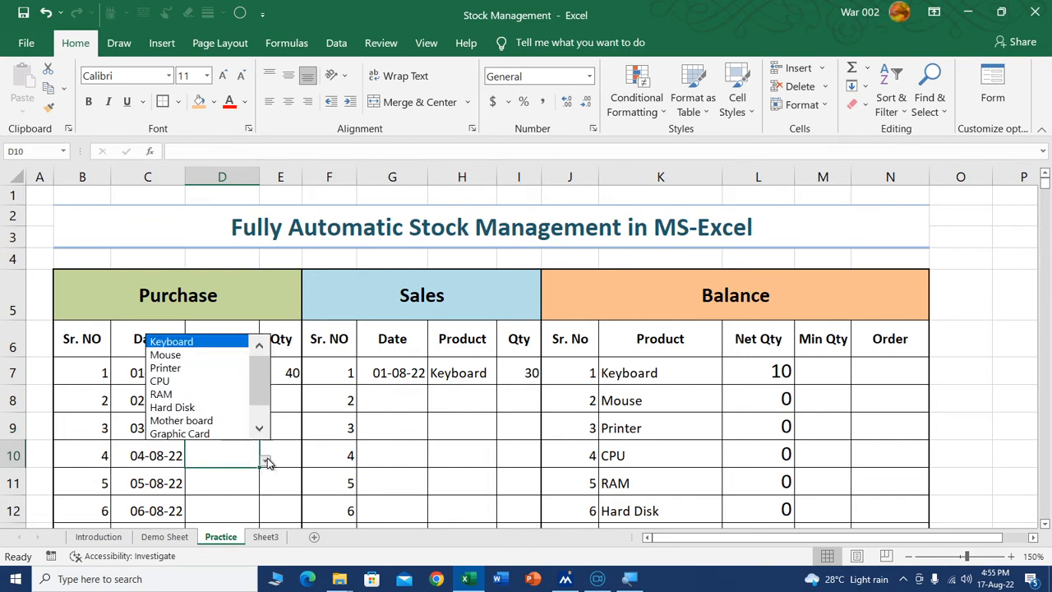
left_click(178, 381)
Choose RAM in D11 and Hard Disk in D12 from the Purchase product dropdowns
left_click(251, 483)
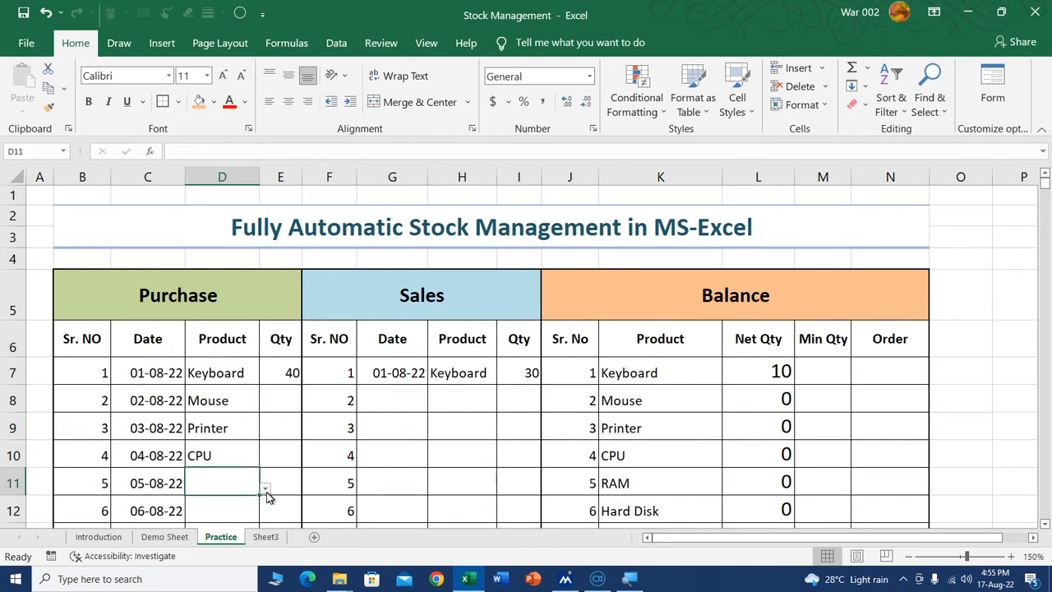
left_click(265, 488)
left_click(176, 424)
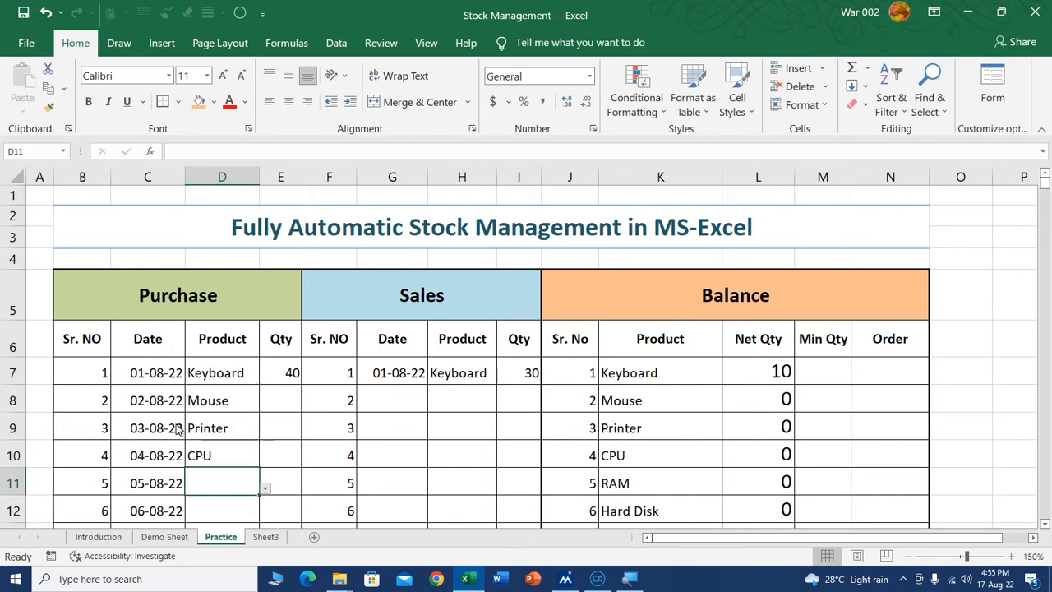
left_click(232, 506)
left_click(265, 518)
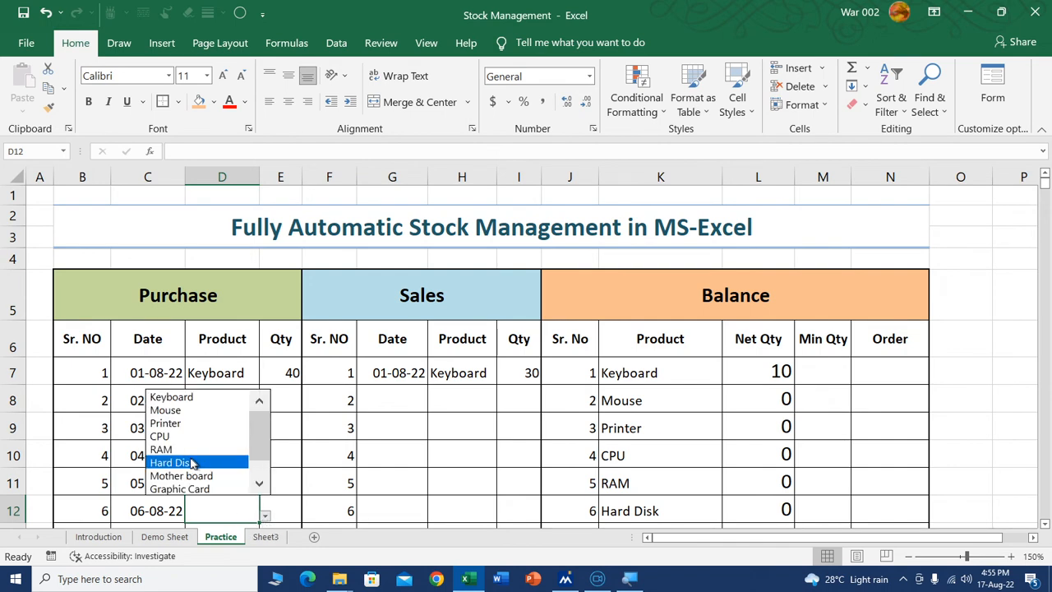
left_click(209, 464)
Choose Mother board in D13 and Graphic Card in D14 from the Purchase product dropdowns
scroll(266, 493, "down", 1)
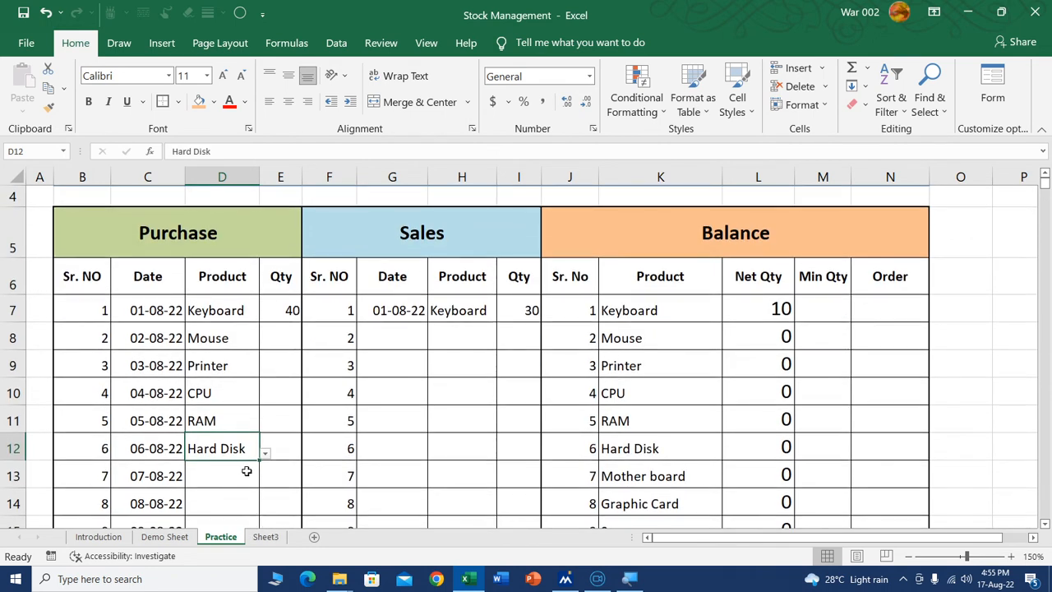
left_click(260, 484)
left_click(265, 482)
left_click(176, 437)
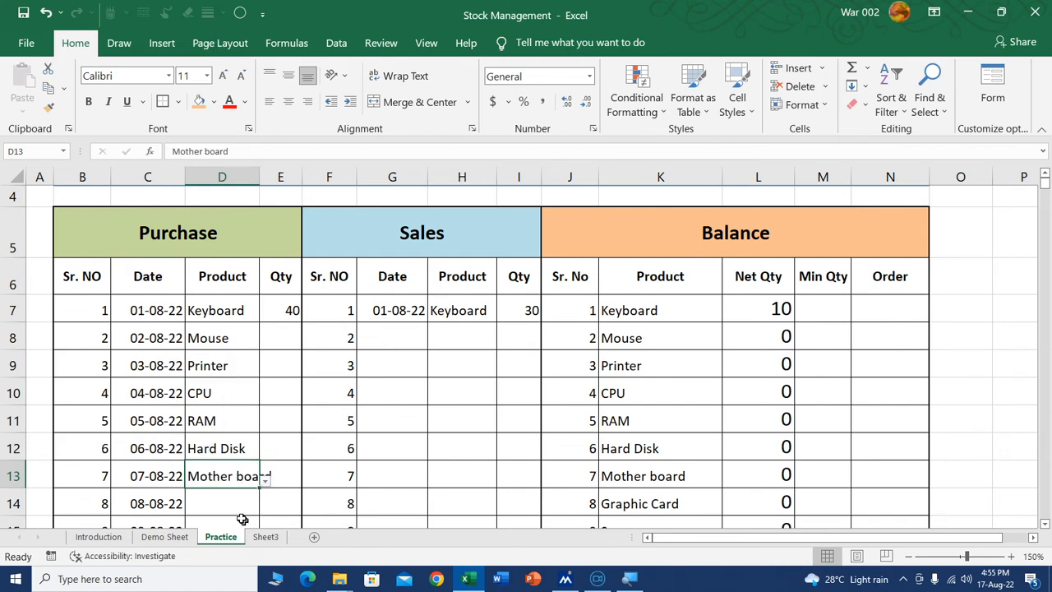
left_click(245, 509)
left_click(265, 513)
left_click(220, 482)
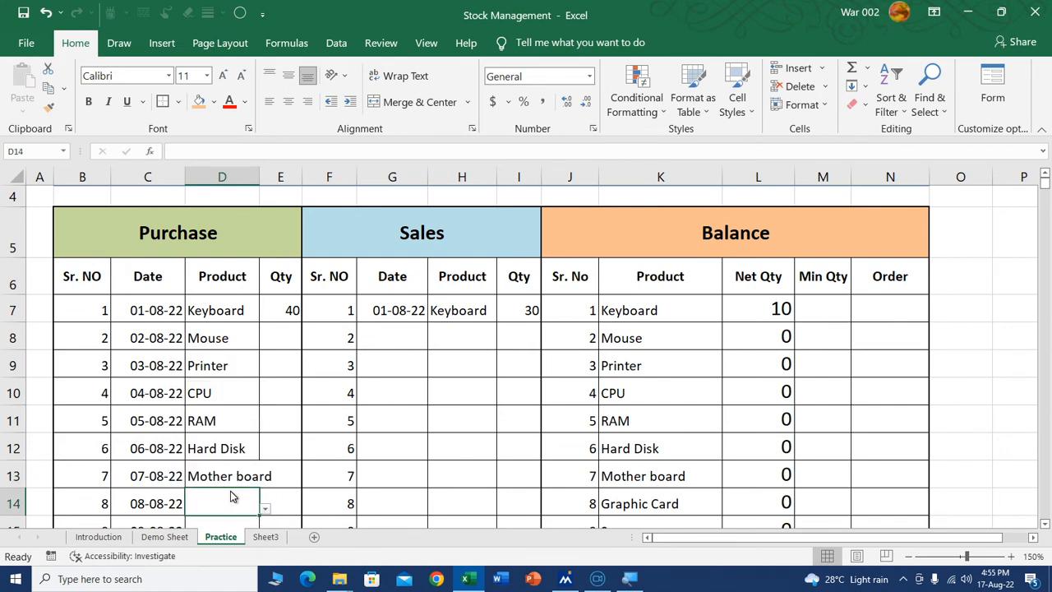
Choose Scanner from the Purchase product dropdown in D15 and select the product cell D16
scroll(254, 487, "down", 2)
left_click(256, 343)
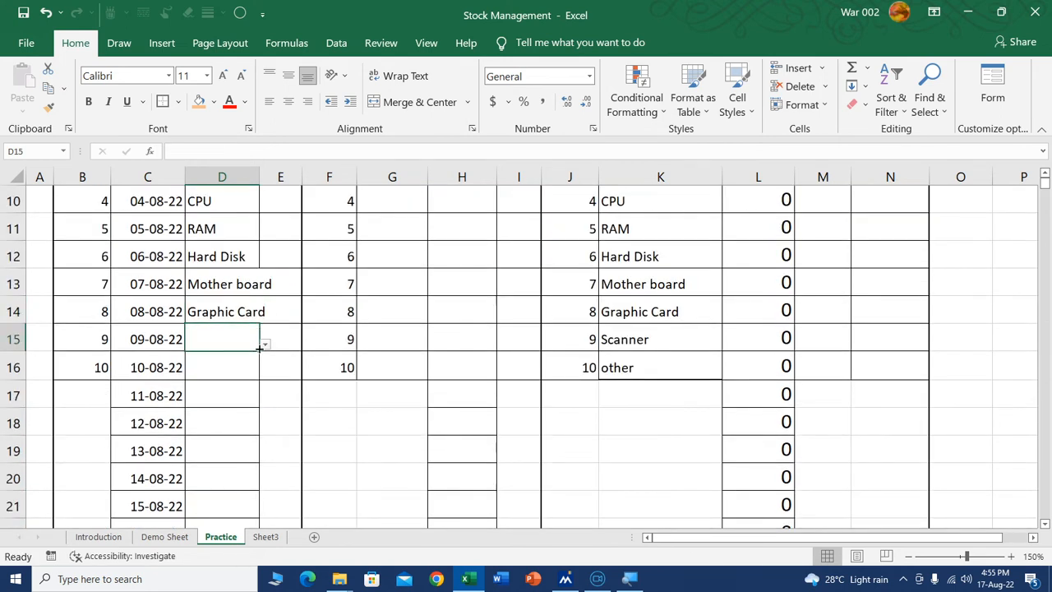
left_click(264, 345)
scroll(257, 419, "down", 1)
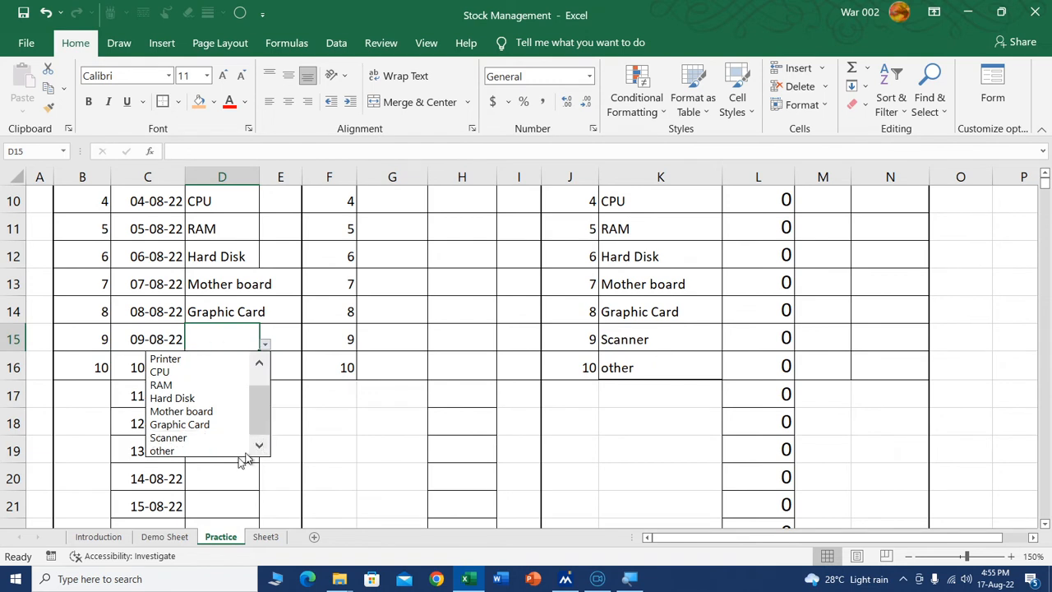
left_click(242, 437)
left_click(220, 364)
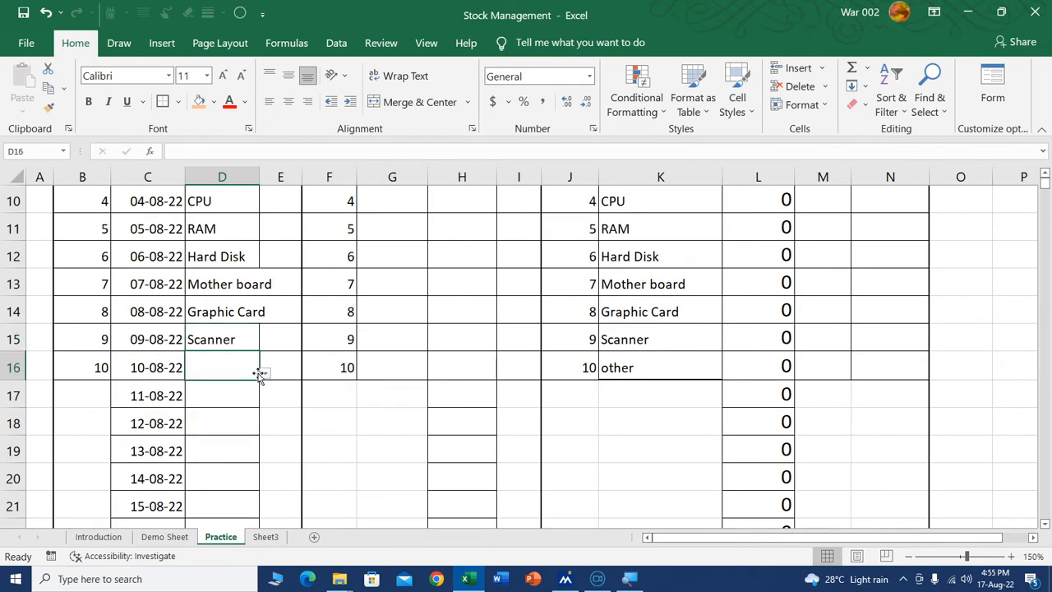
Choose "other" from the Purchase product dropdown in D16 and autofit the width of column D
left_click(265, 373)
scroll(209, 479, "down", 1)
left_click(206, 482)
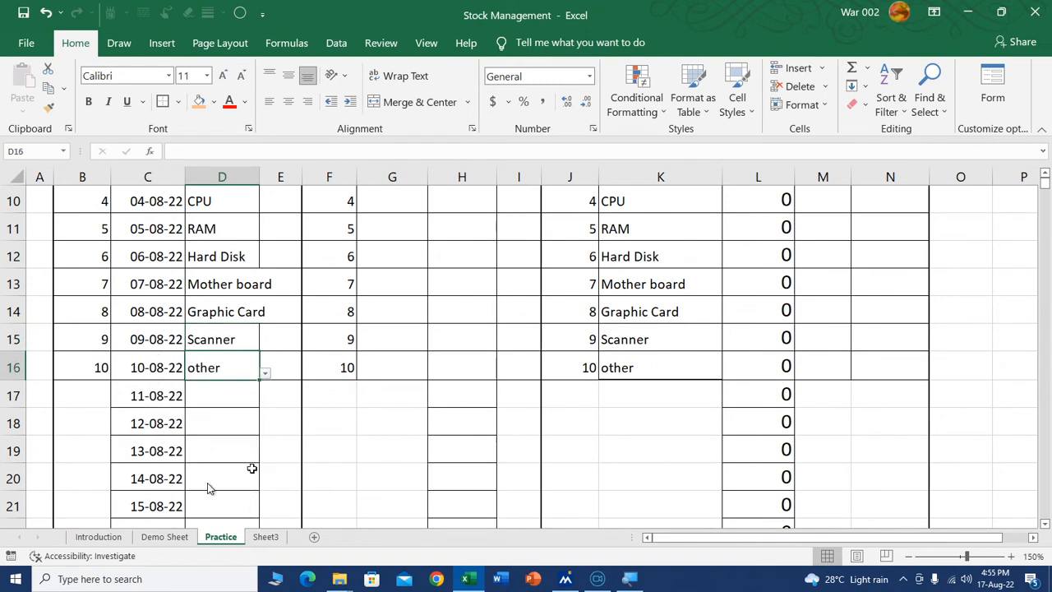
scroll(282, 403, "up", 2)
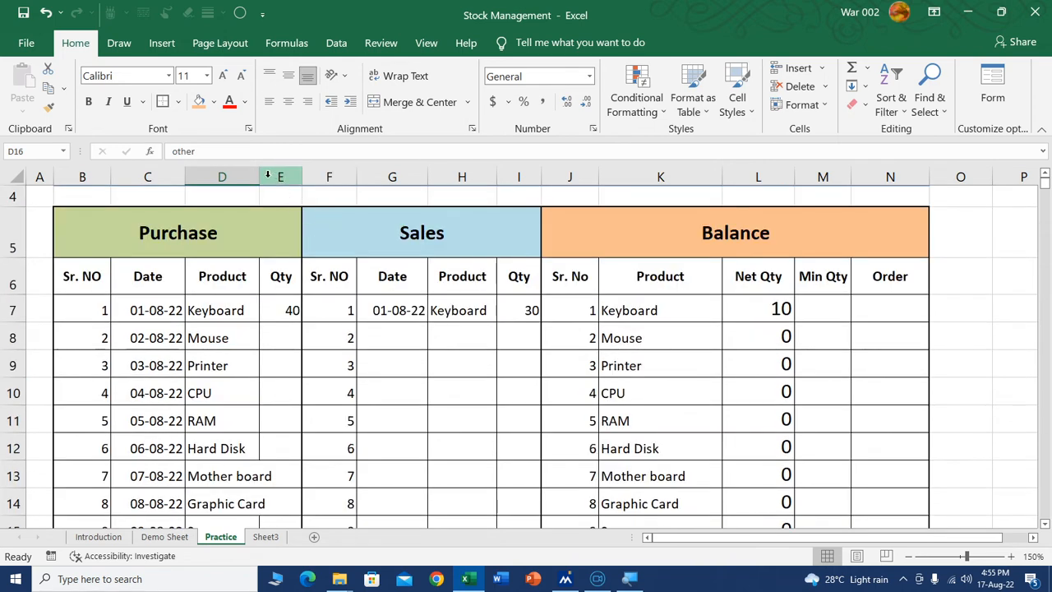
double_click(259, 176)
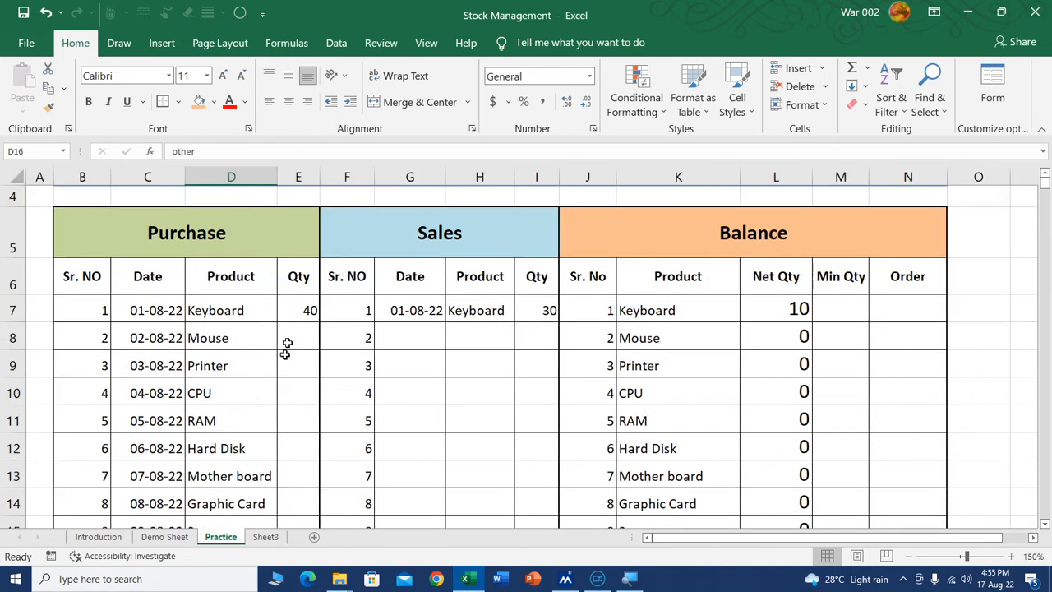
Enter the Purchase quantities 40, 15, 20 and 50 in E8 to E11 for Mouse, Printer, CPU and RAM
scroll(242, 343, "down", 1)
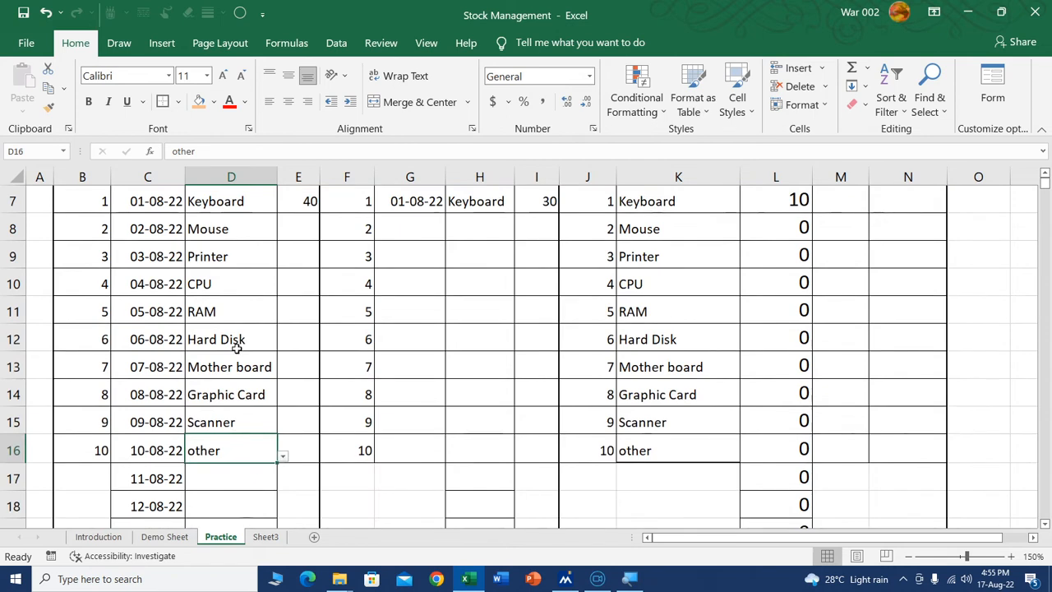
scroll(238, 345, "up", 1)
left_click(302, 338)
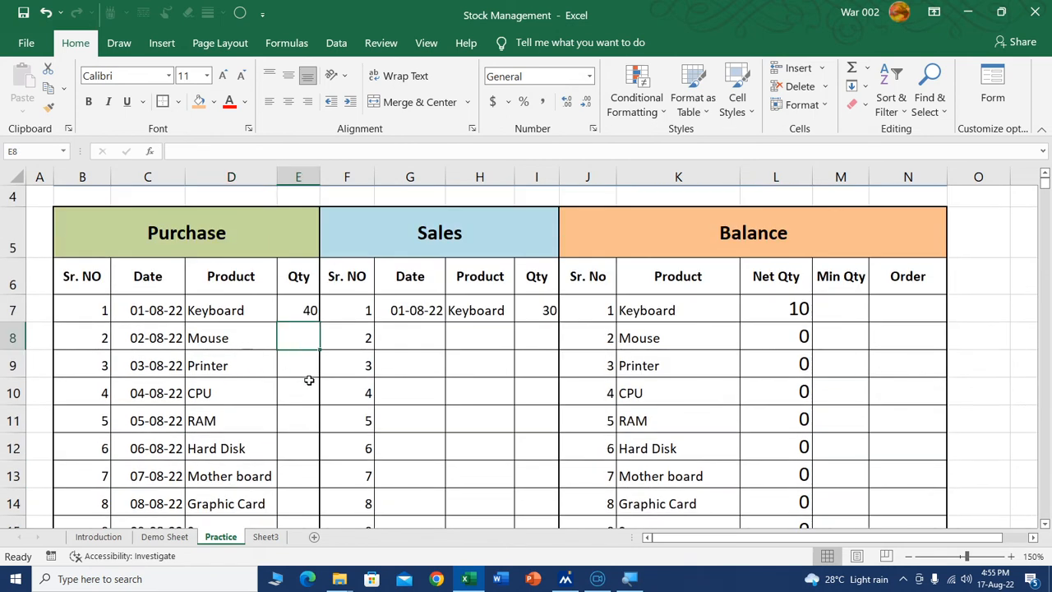
type("40")
key("Return")
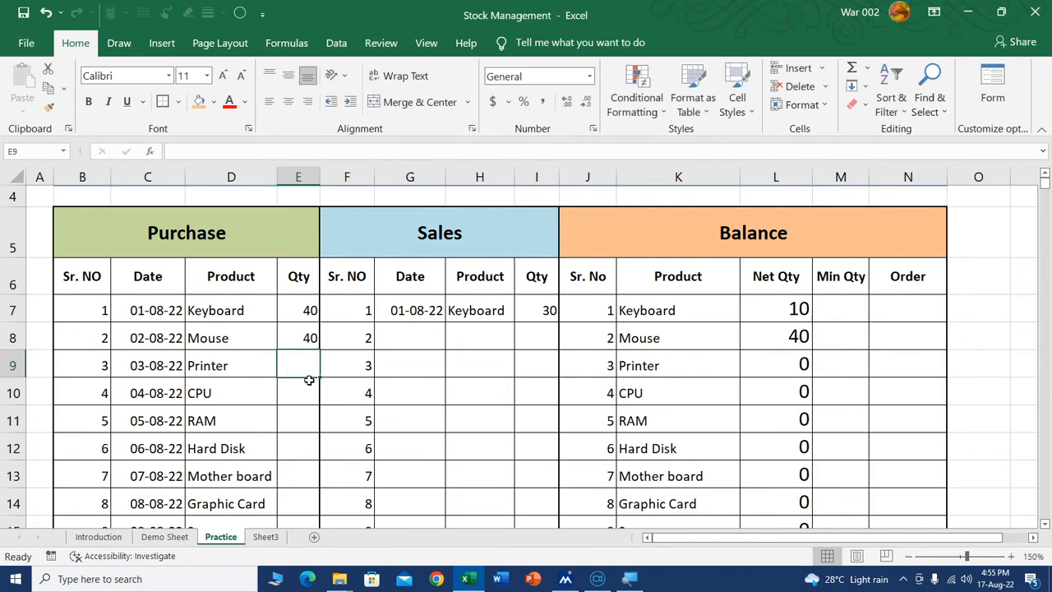
type("15")
key("Return")
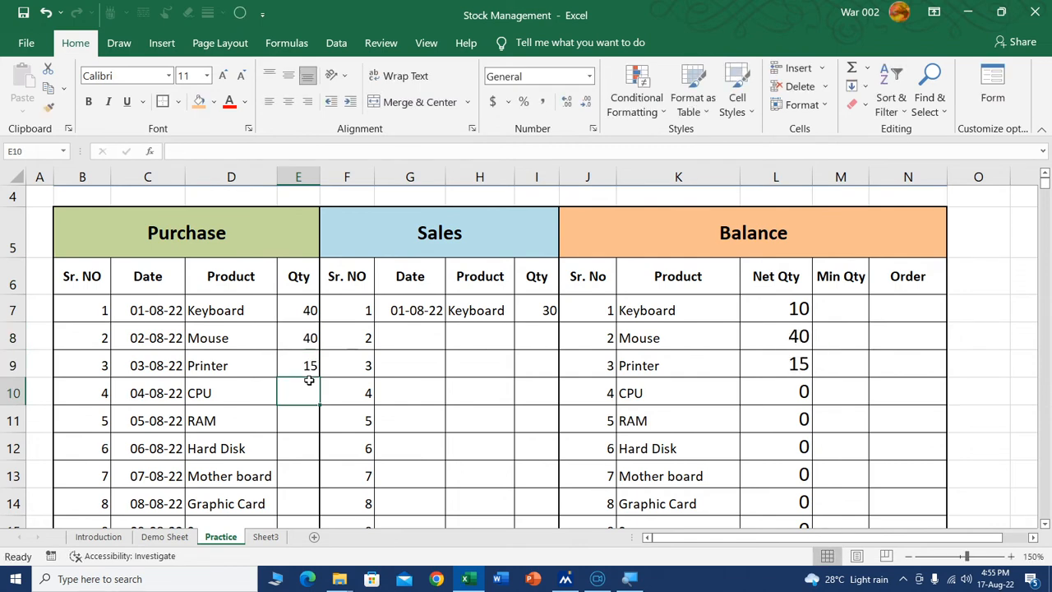
type("20")
key("Return")
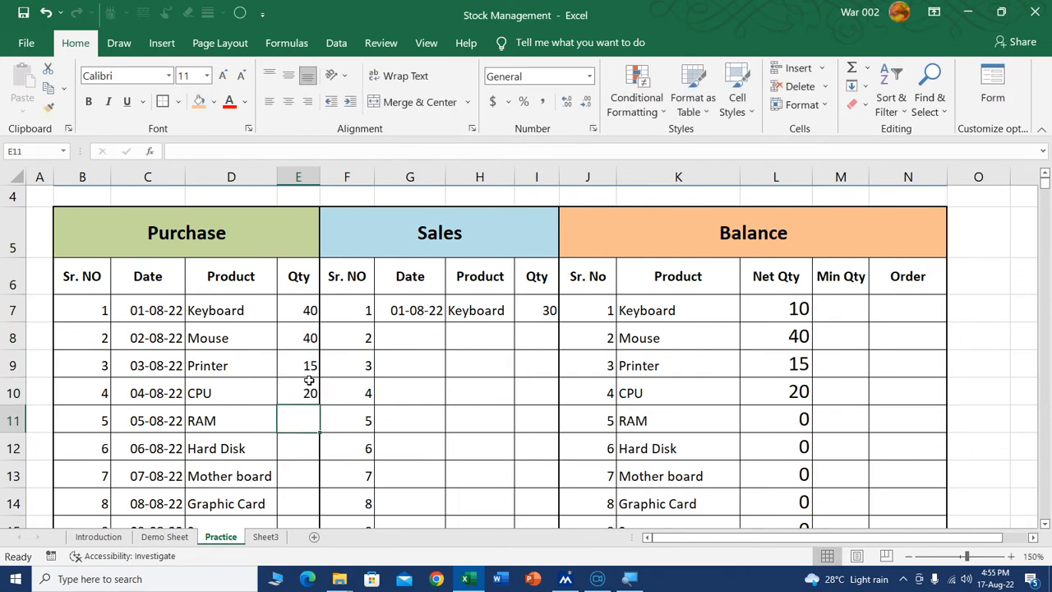
type("50")
key("Return")
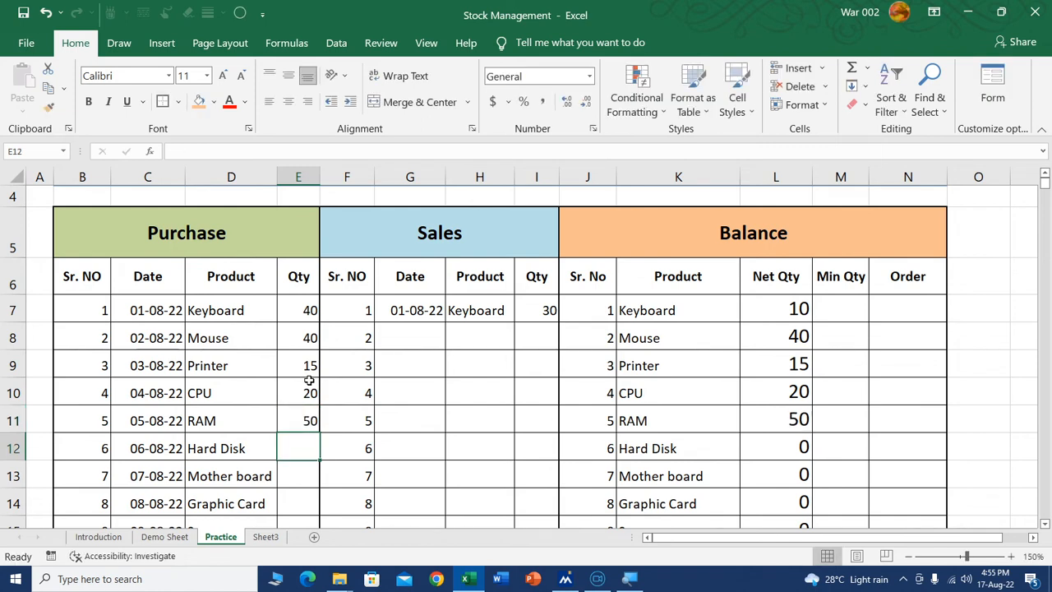
Enter the Purchase quantities 60, 50, 30, 15 and 20 in E12 to E16, from Hard Disk through other
type("60")
key("Return")
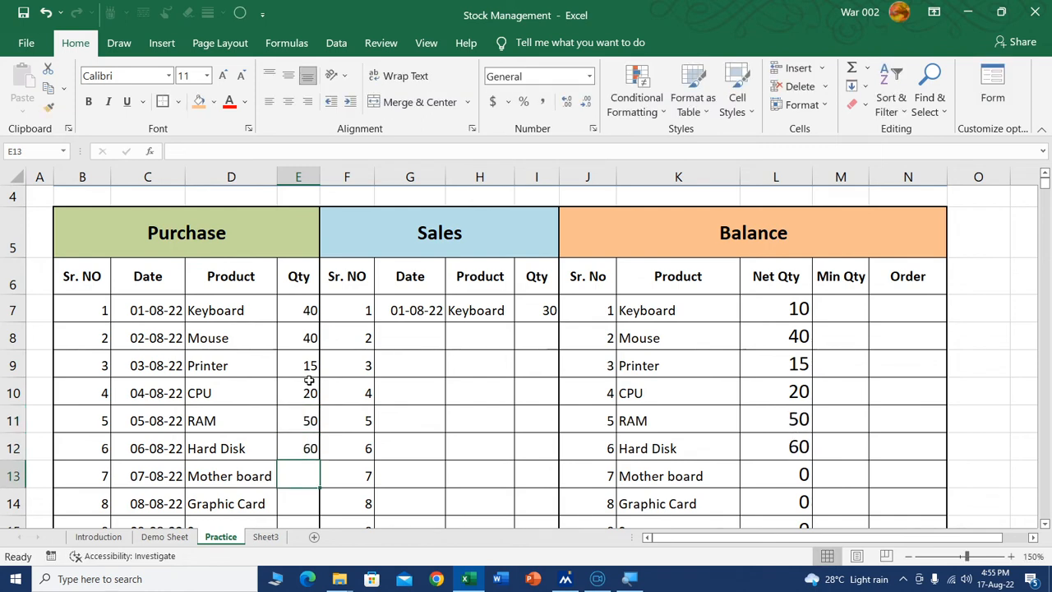
type("50")
key("Return")
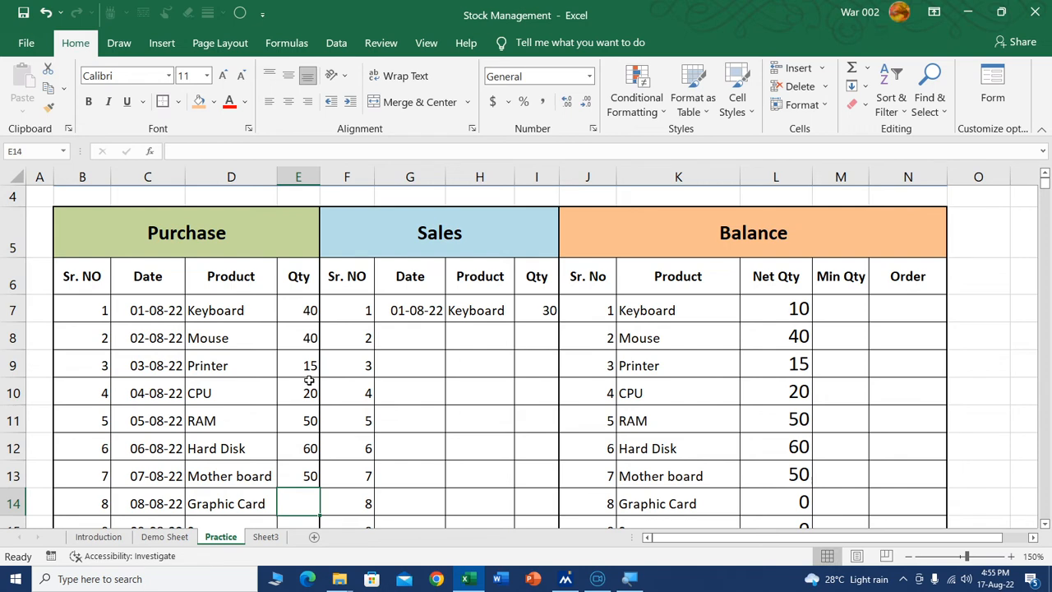
type("30")
key("Return")
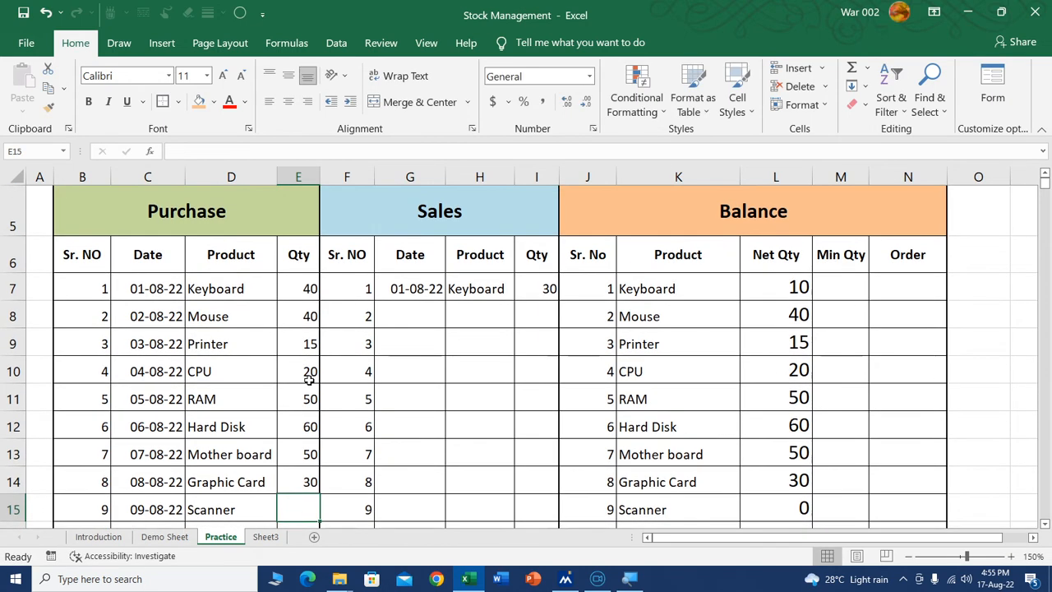
type("15")
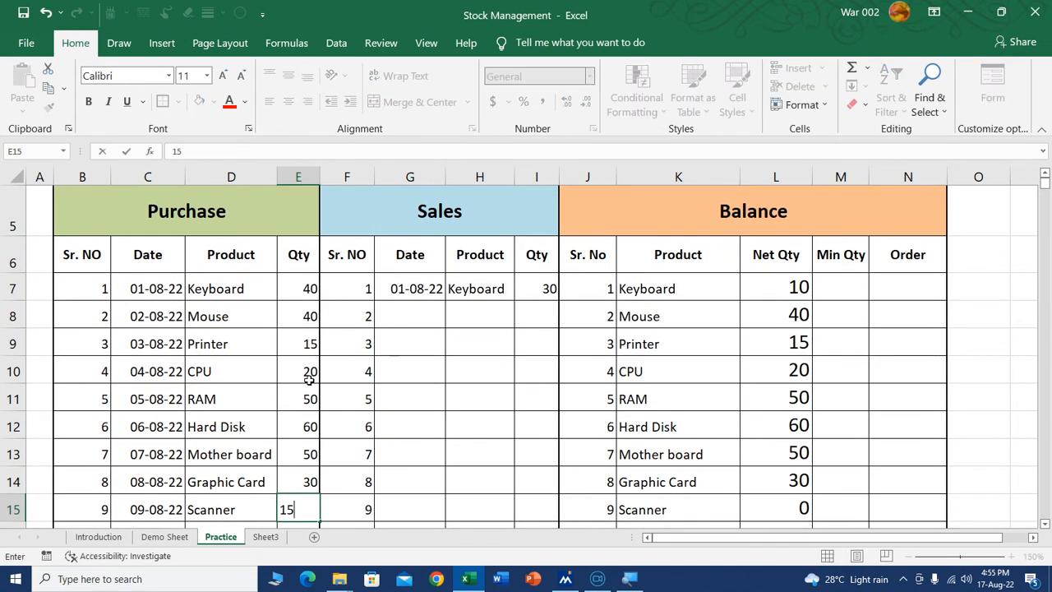
key("Return")
type("20")
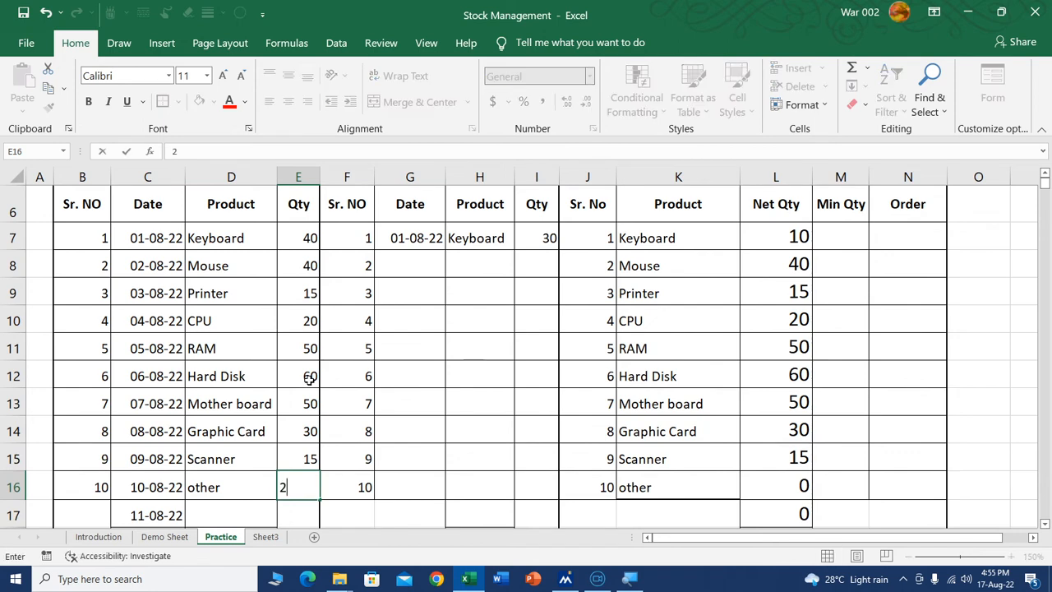
key("Return")
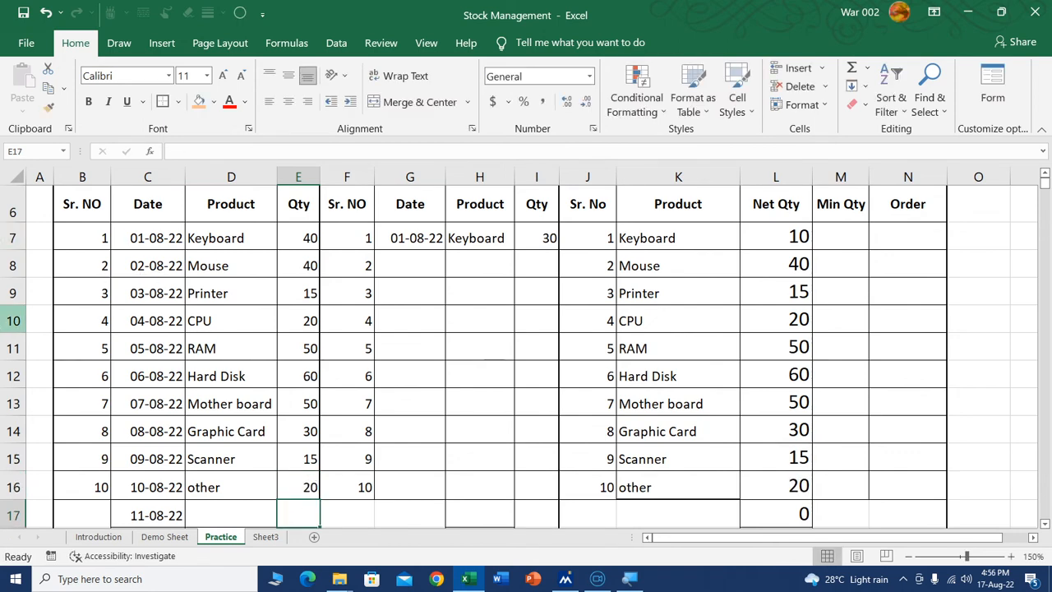
Fill the Sales dates down from 01-08-22 in G7 to 10-08-22 in G16 as a daily series
scroll(271, 338, "up", 1)
scroll(381, 340, "down", 1)
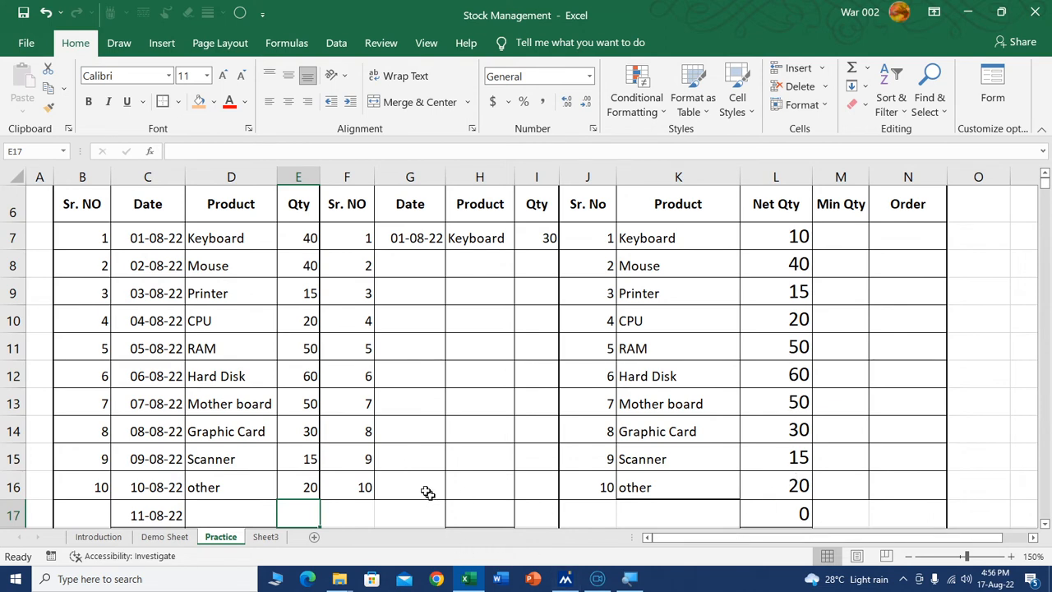
scroll(544, 366, "up", 1)
left_click(421, 359)
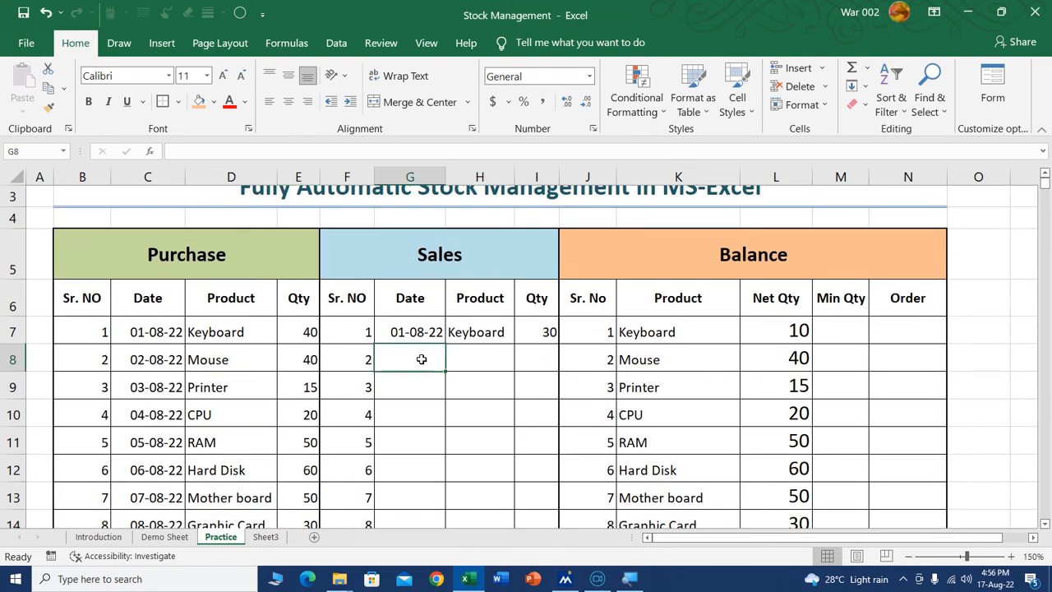
left_click(422, 332)
left_click_drag(444, 343, 414, 335)
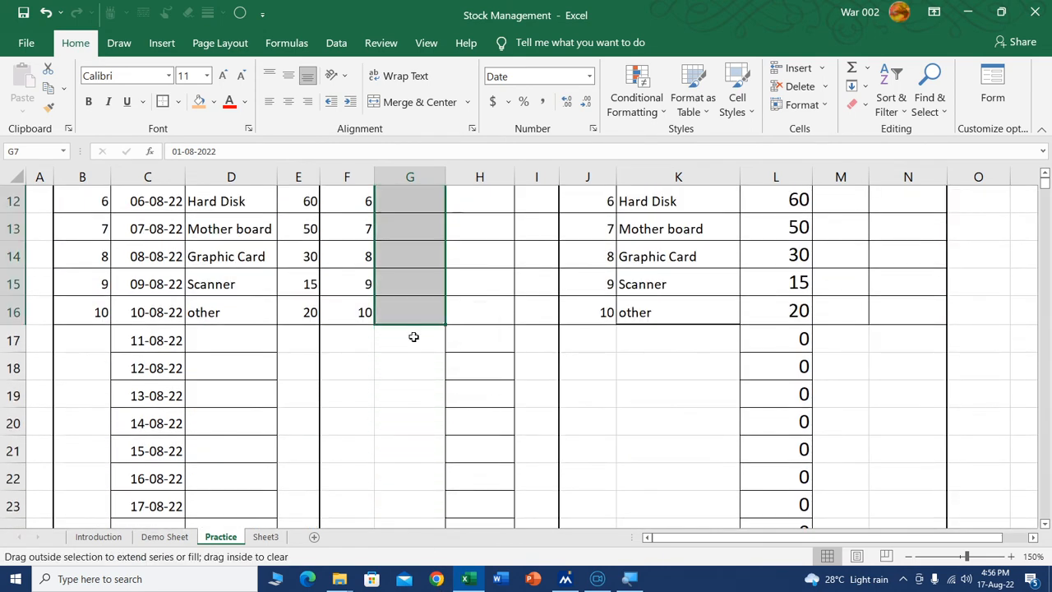
scroll(490, 365, "up", 3)
Choose Hard Disk from the Sales product dropdown in H8 and enter a quantity of 5 in I8
left_click(486, 358)
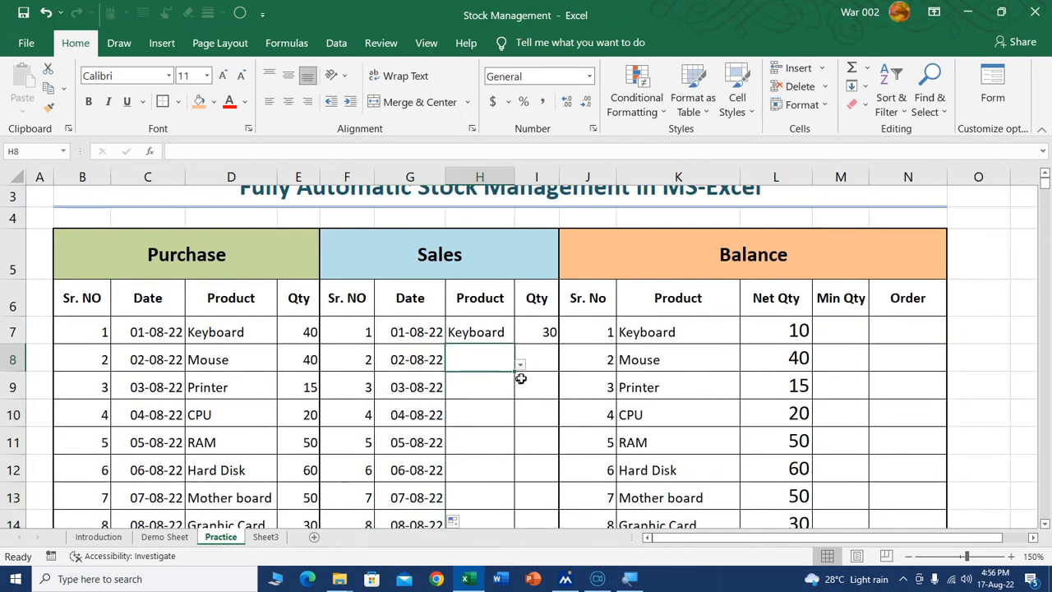
left_click(519, 364)
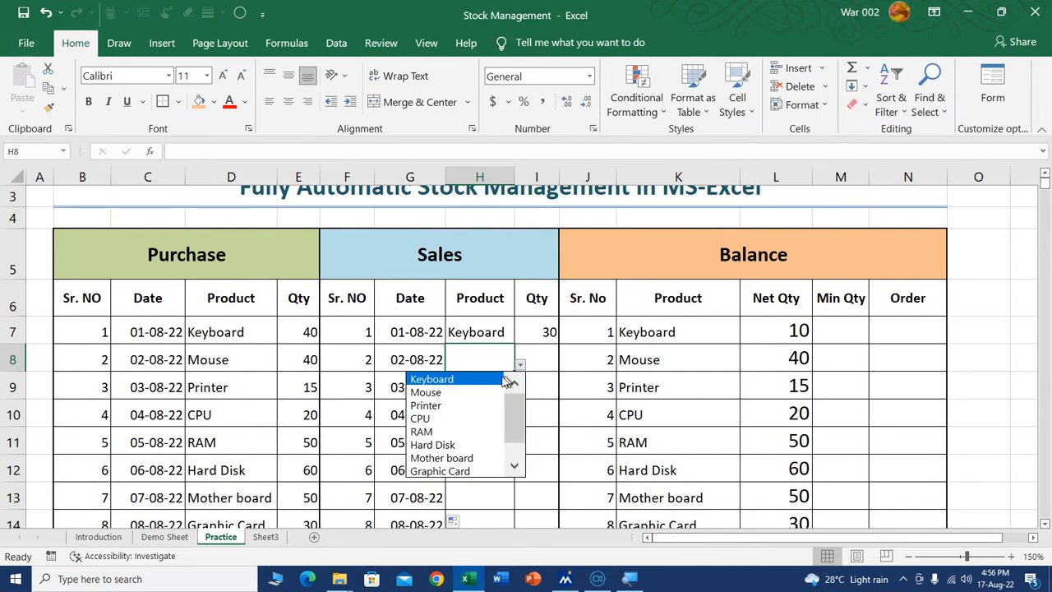
left_click(456, 445)
left_click(536, 359)
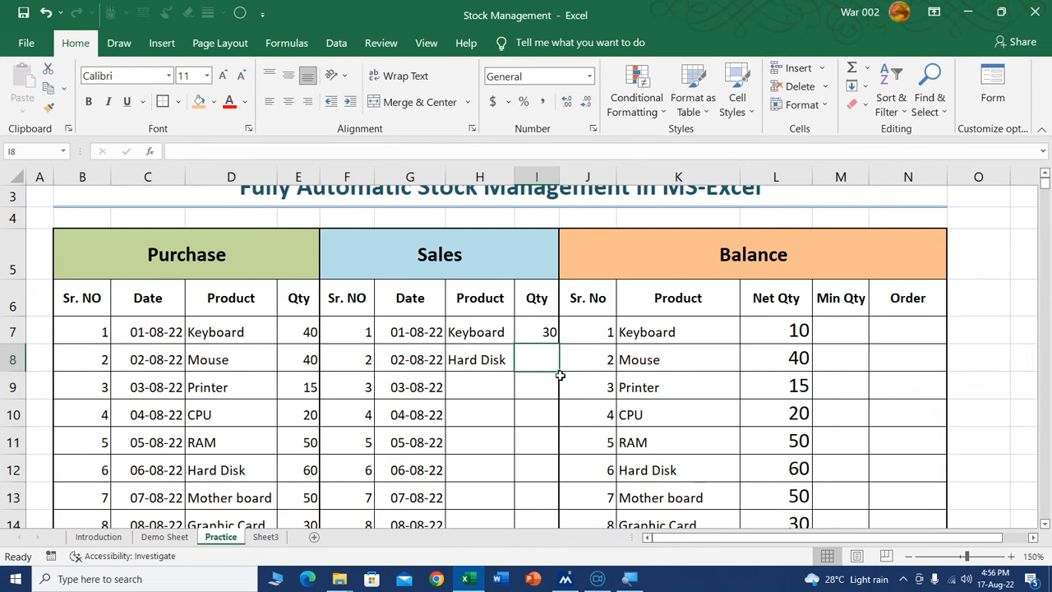
type("5")
key("Return")
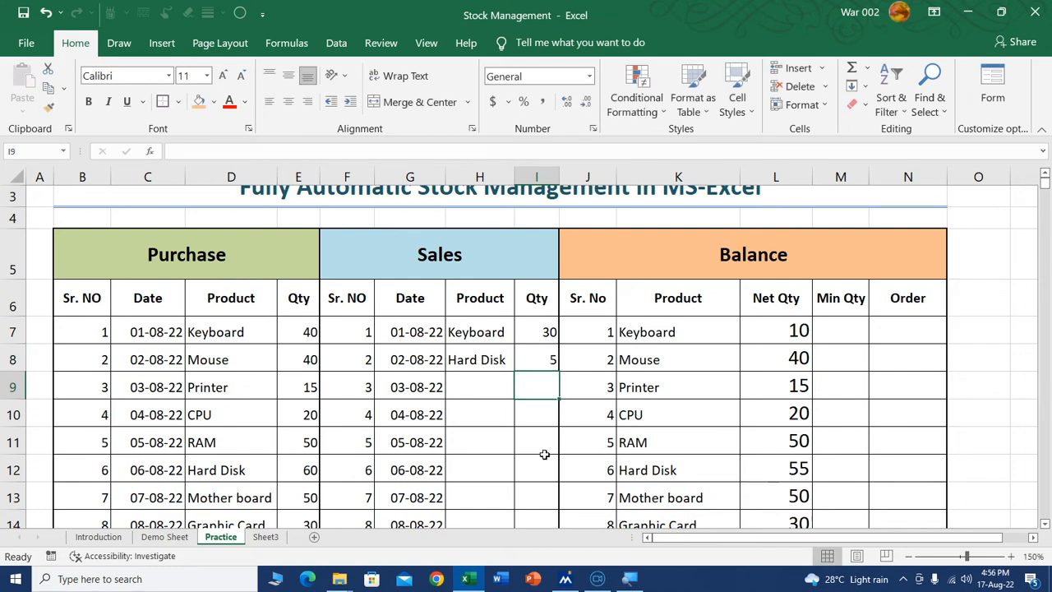
Choose Hard Disk from the Sales product dropdown in H9 and enter a quantity of 10 in I9
left_click(488, 384)
left_click(520, 392)
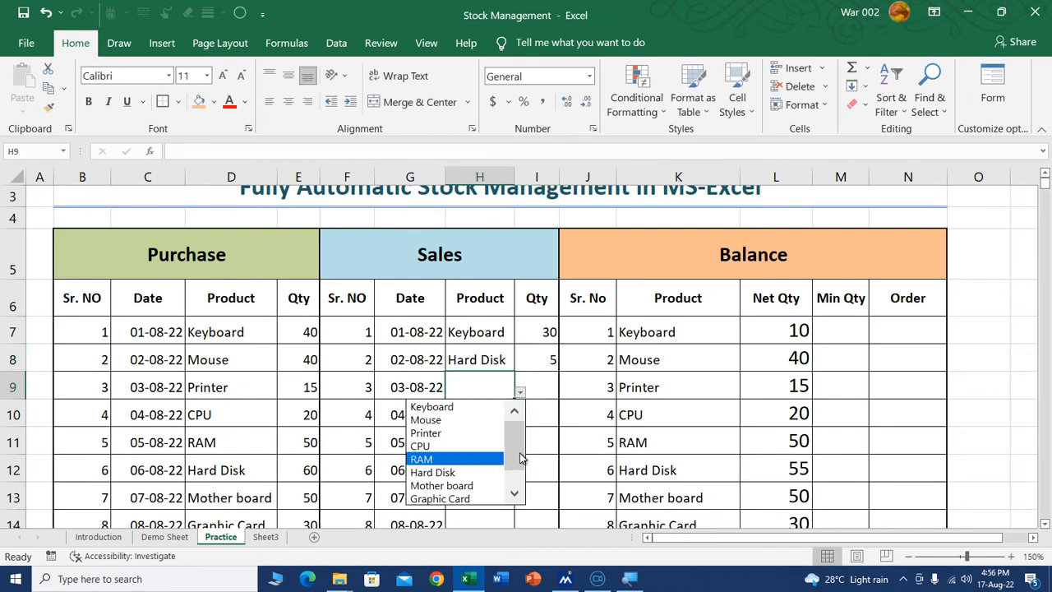
left_click(474, 473)
left_click(545, 386)
type("10")
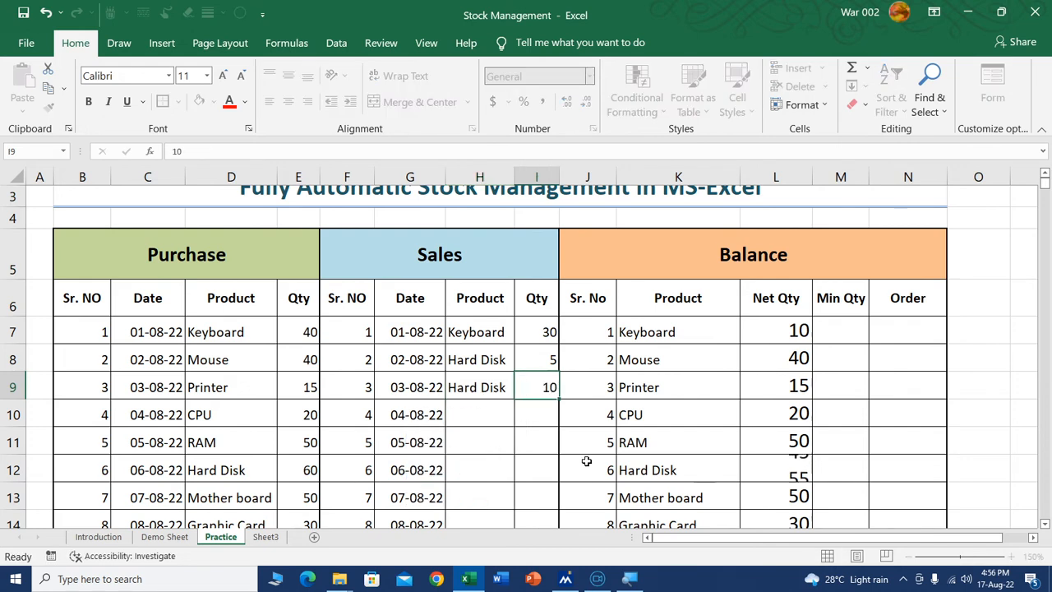
key("Return")
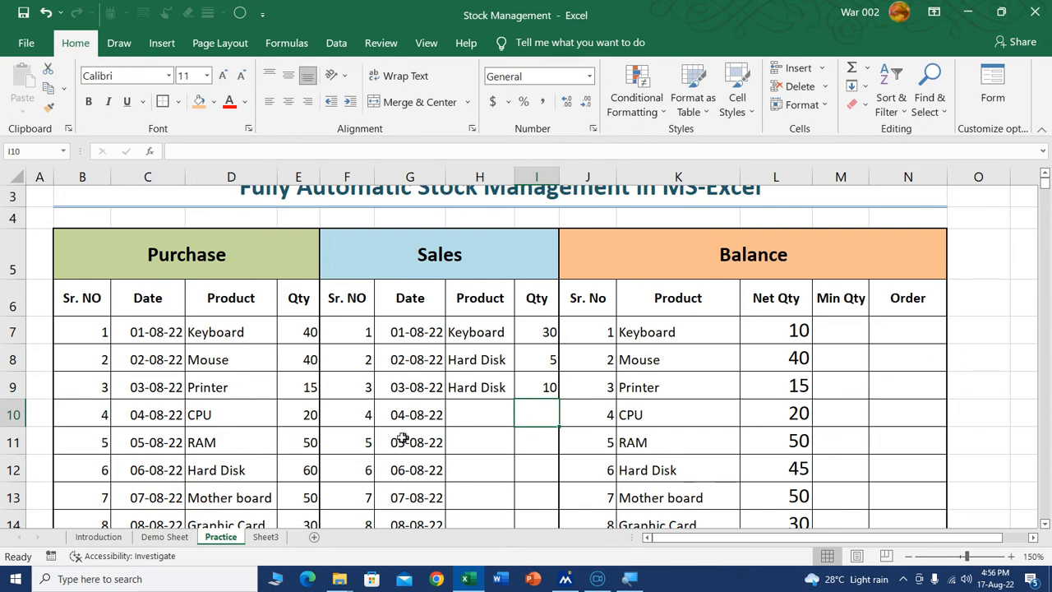
Choose Mother board from the Sales product dropdown in H10 and enter a quantity of 15 in I10
left_click(475, 414)
left_click(520, 420)
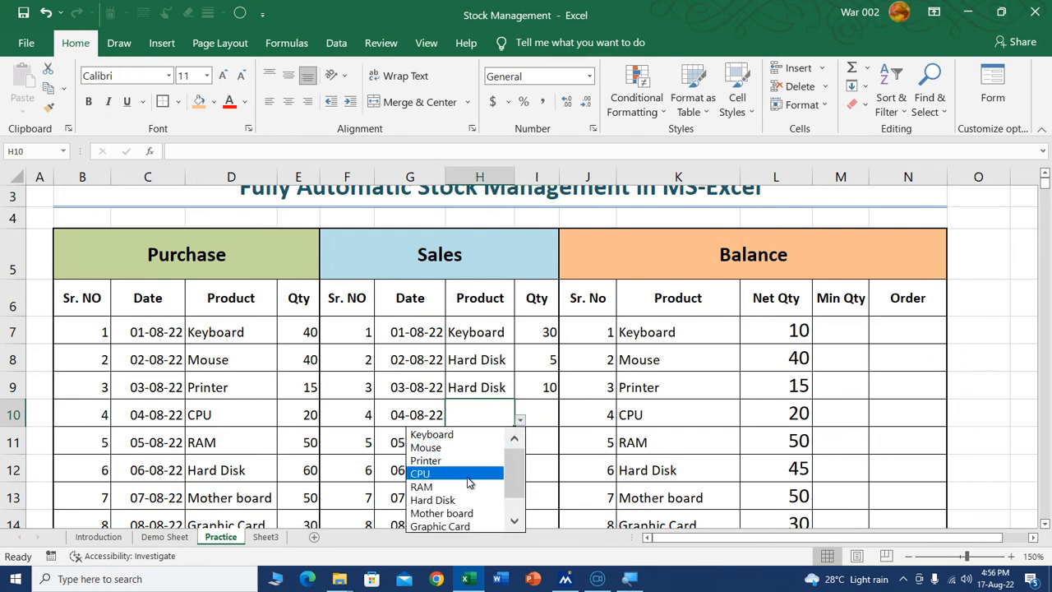
left_click(465, 513)
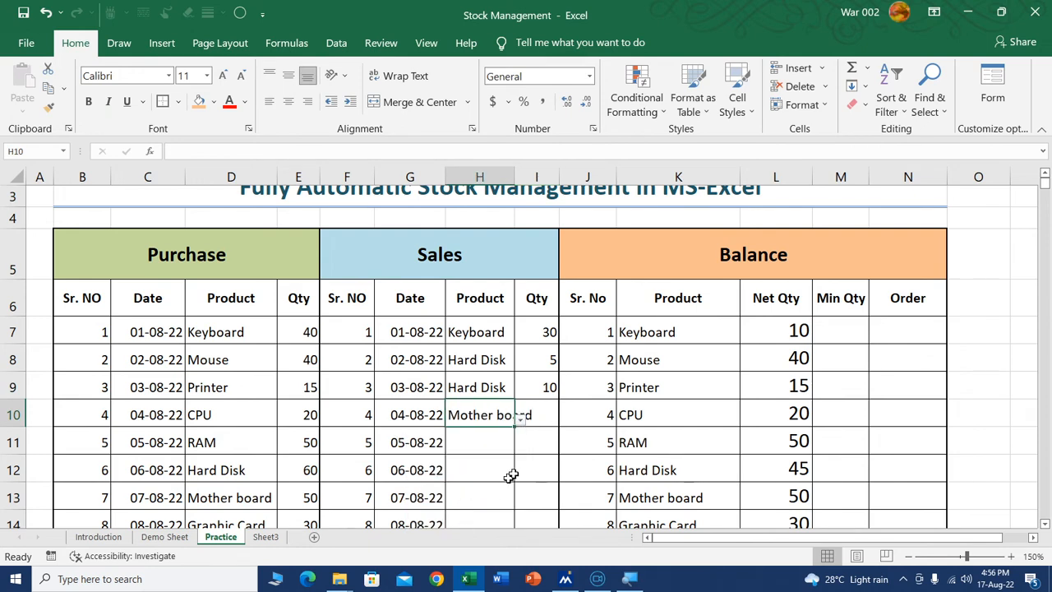
left_click(545, 426)
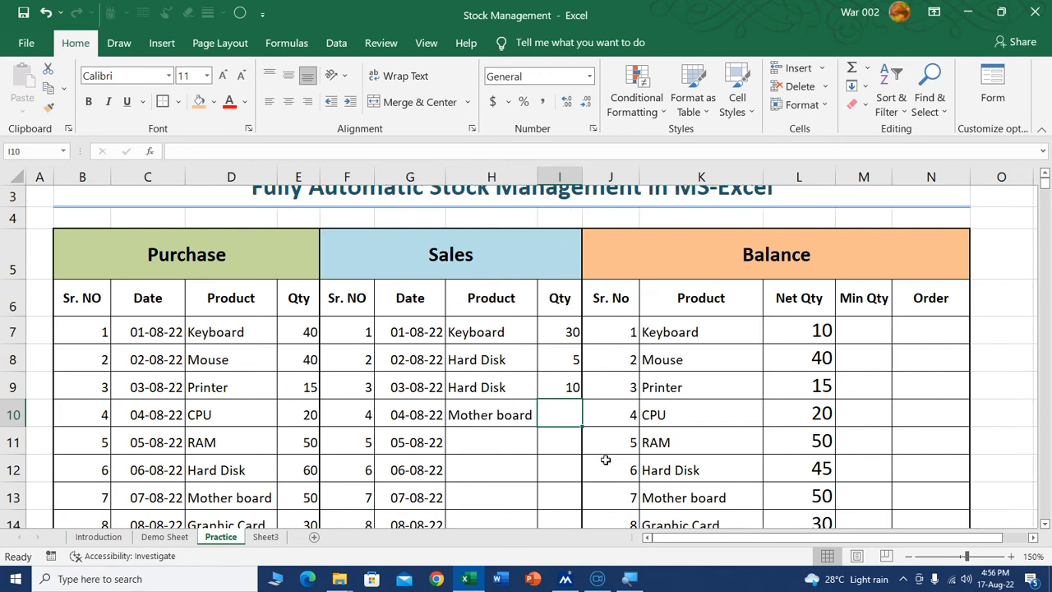
type("15")
key("Return")
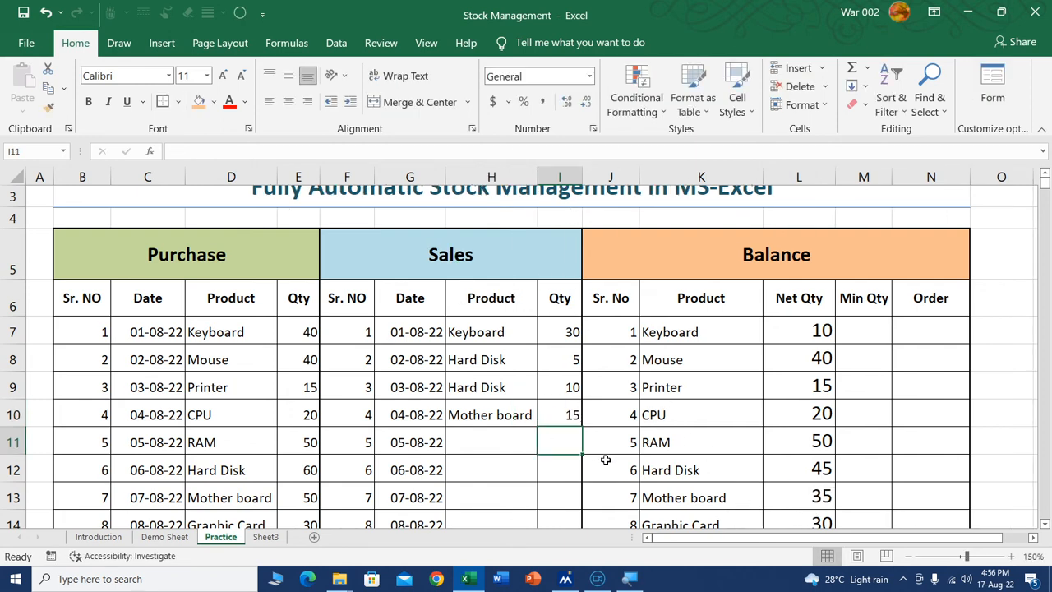
Choose Scanner from the Sales product dropdown in H11 and enter a quantity of 8 in I11
left_click(507, 442)
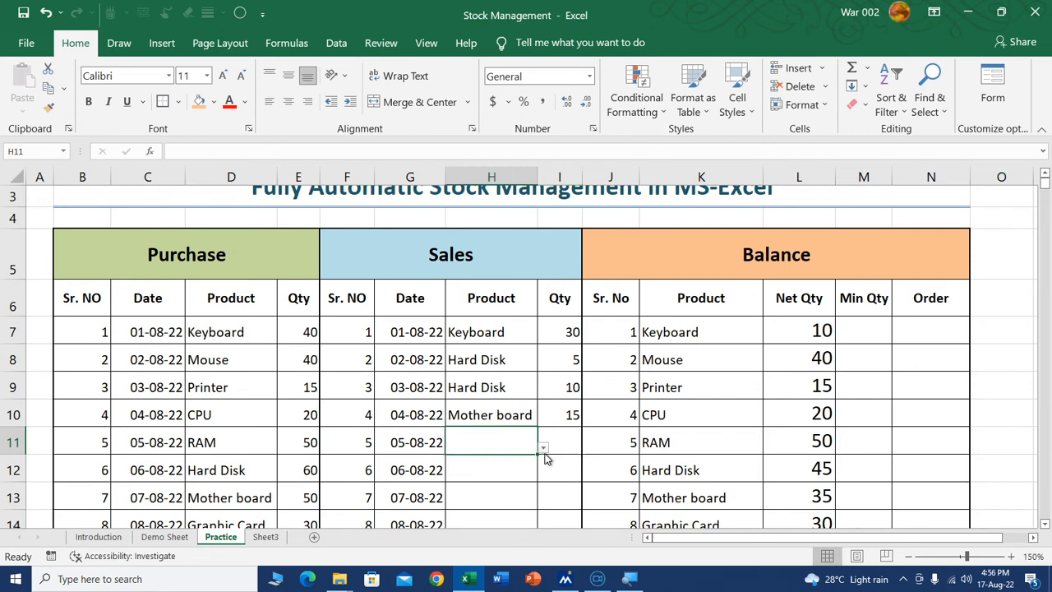
left_click(542, 449)
scroll(510, 520, "down", 2)
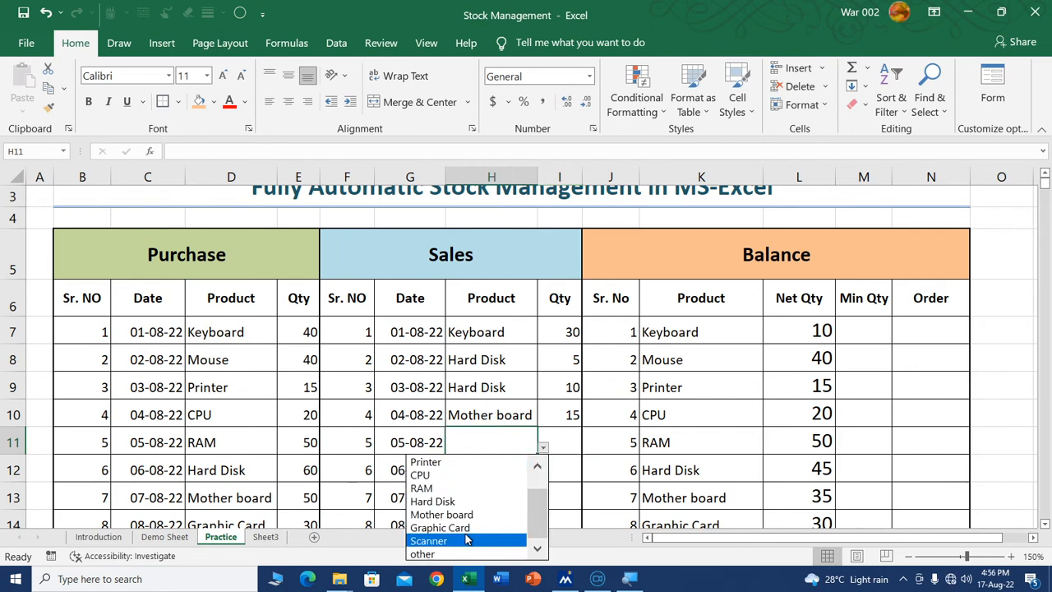
left_click(493, 540)
left_click(562, 444)
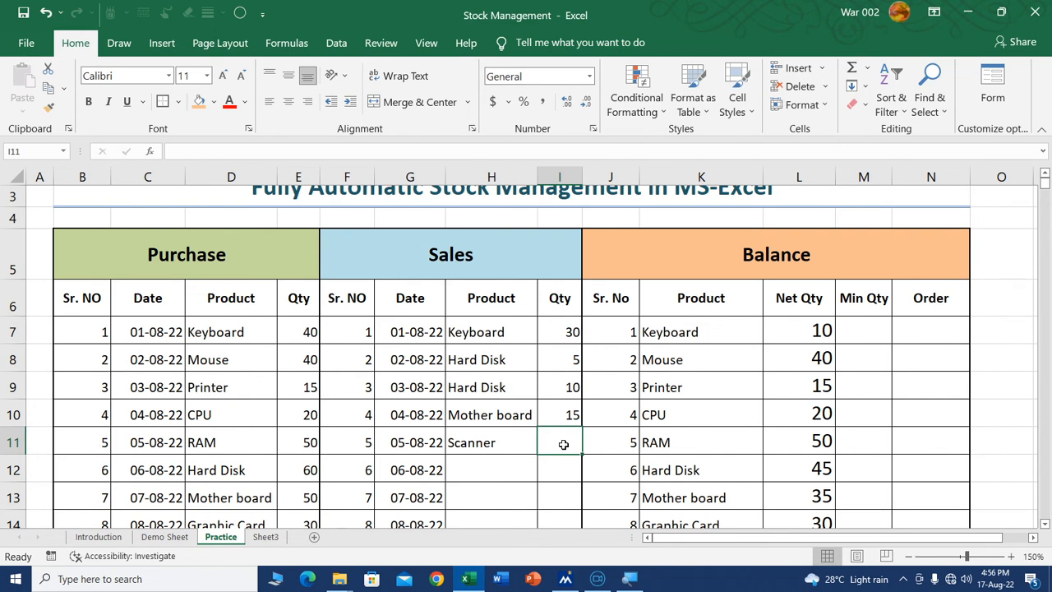
scroll(778, 486, "down", 1)
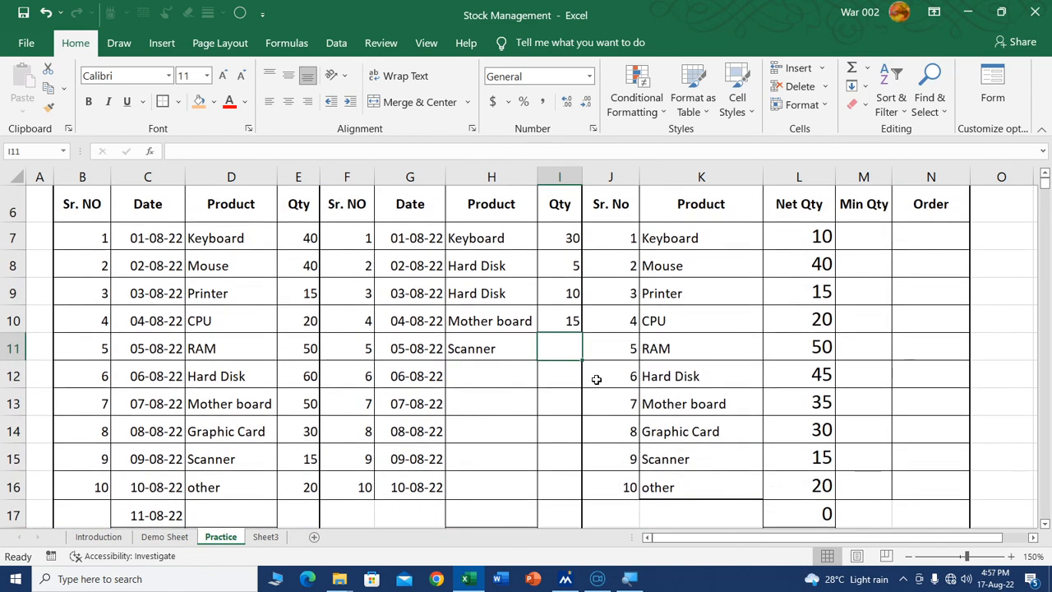
type("8")
key("Return")
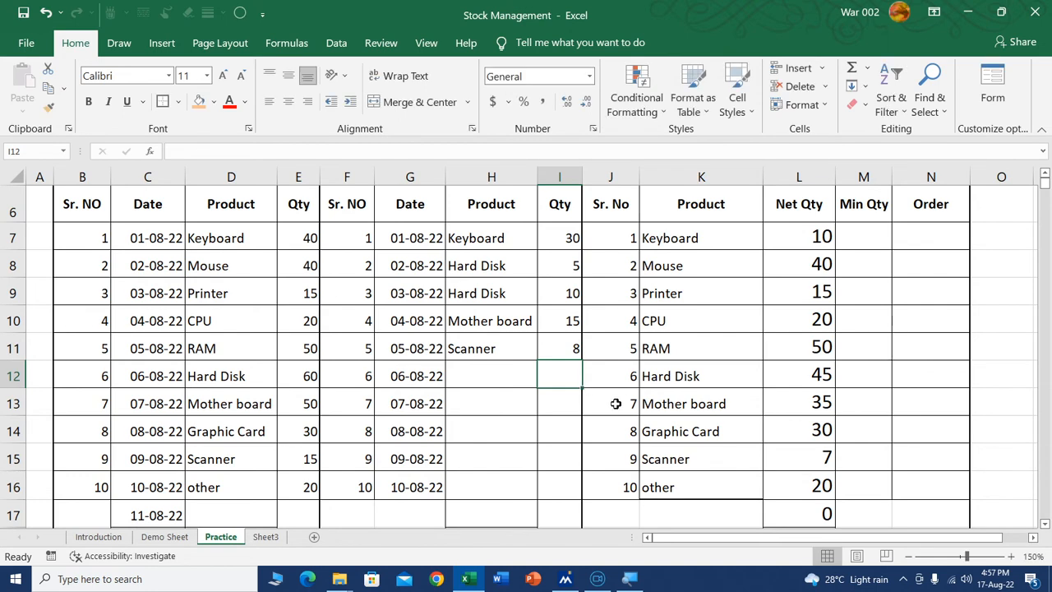
scroll(557, 398, "up", 1)
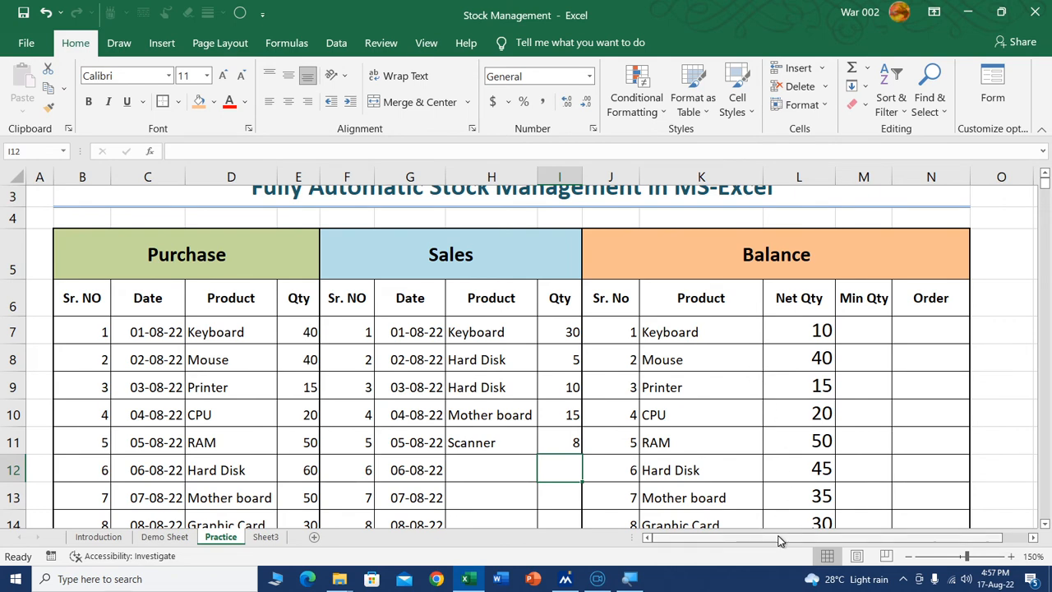
Enter a Min Qty of 10 for Keyboard in M7 and copy it down through M35
left_click_drag(780, 537, 872, 537)
left_click(840, 331)
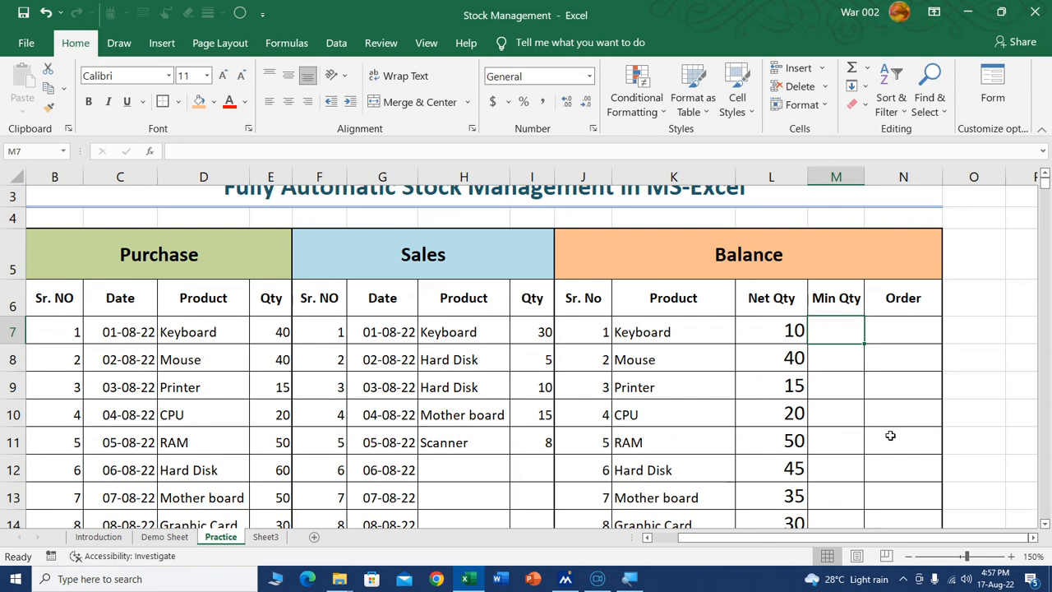
type("10")
key("Return")
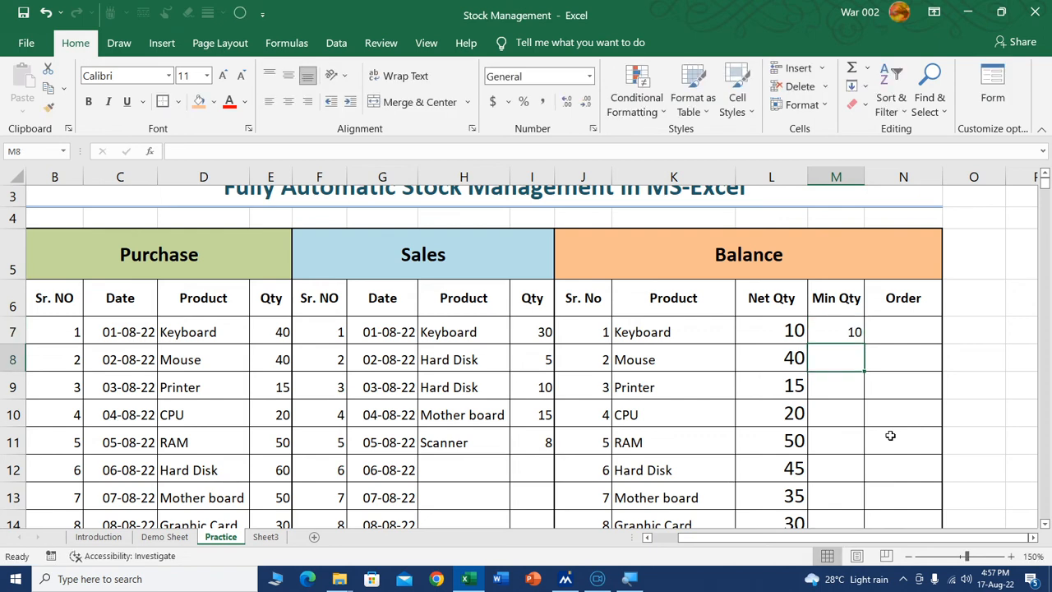
left_click(844, 325)
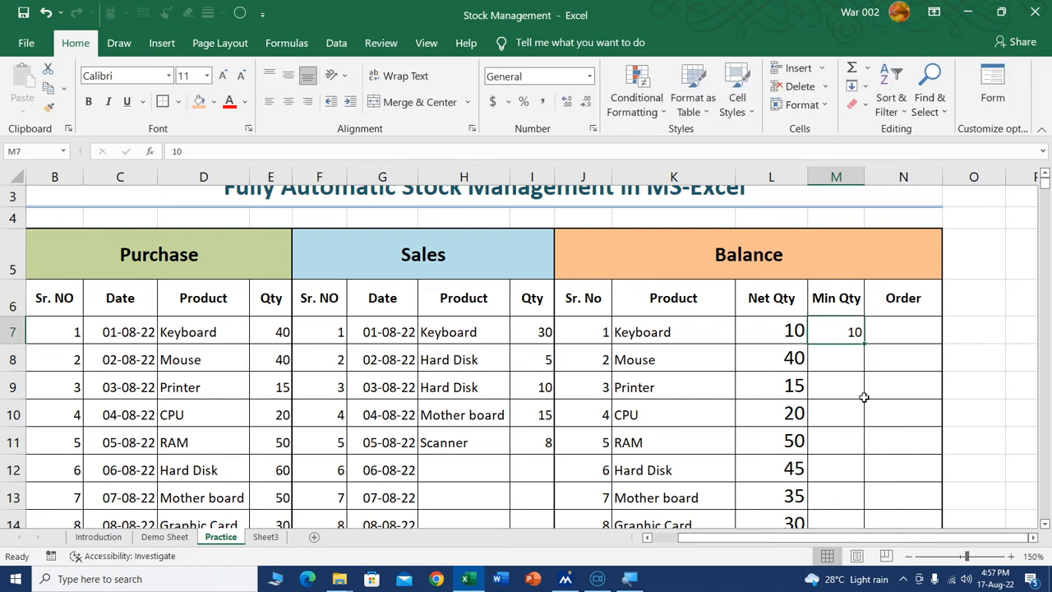
key("ctrl+c")
left_click_drag(849, 355, 864, 506)
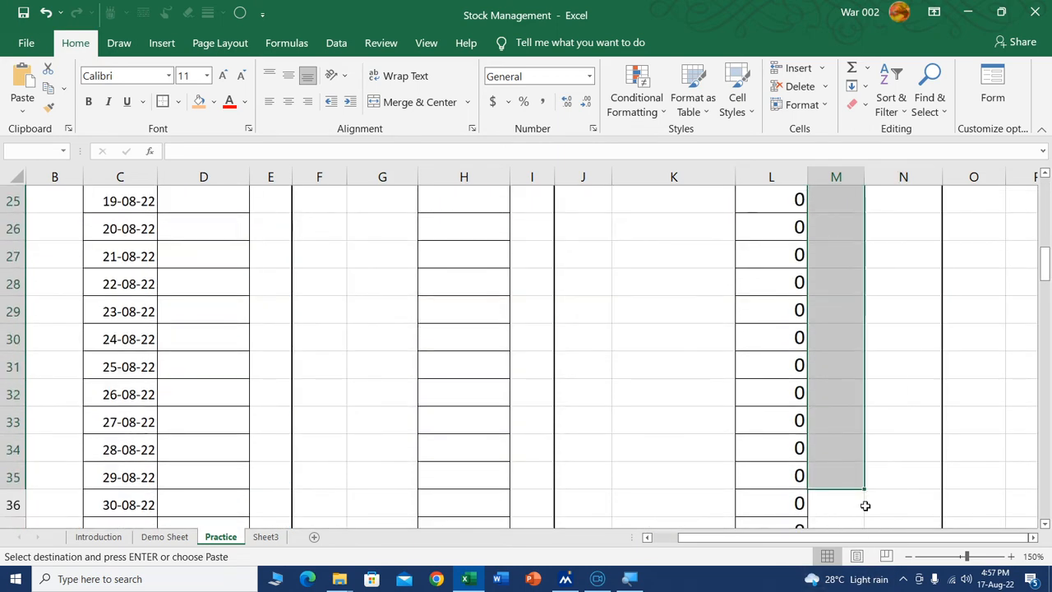
scroll(864, 505, "up", 7)
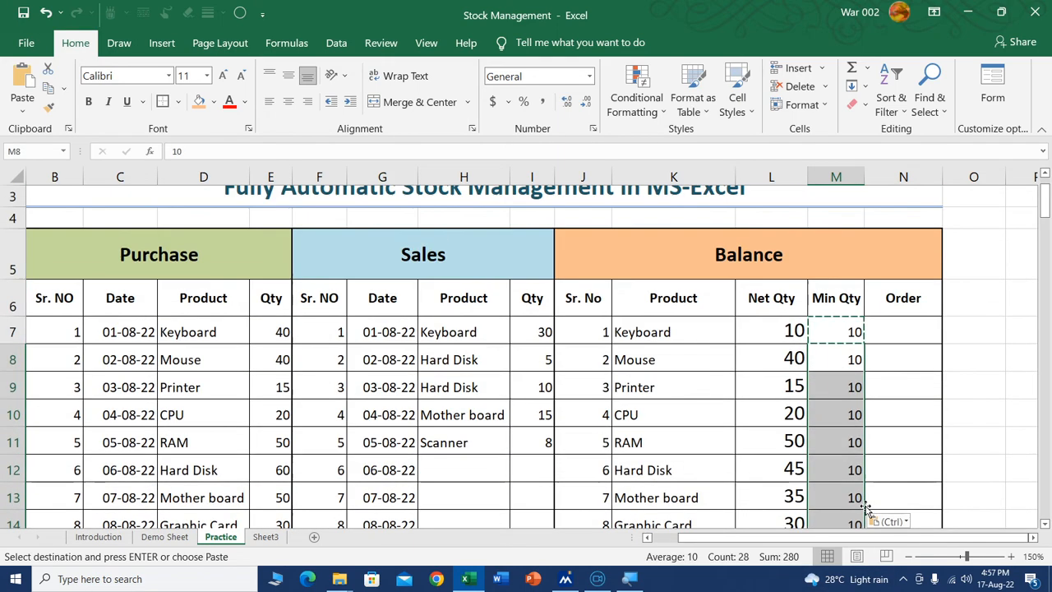
left_click(887, 338)
scroll(1010, 285, "up", 1)
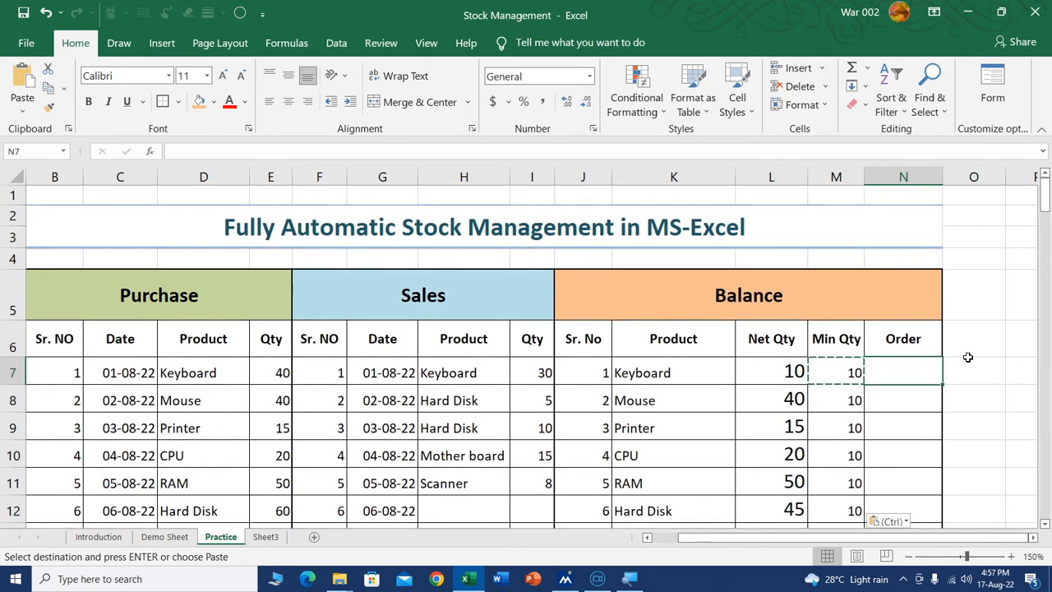
key("Escape")
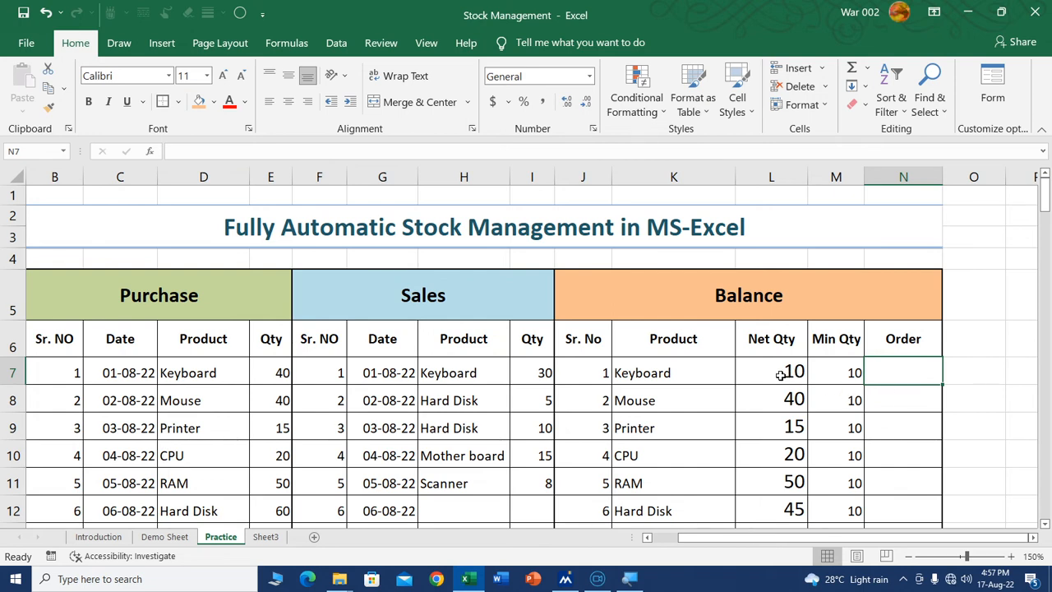
type("=")
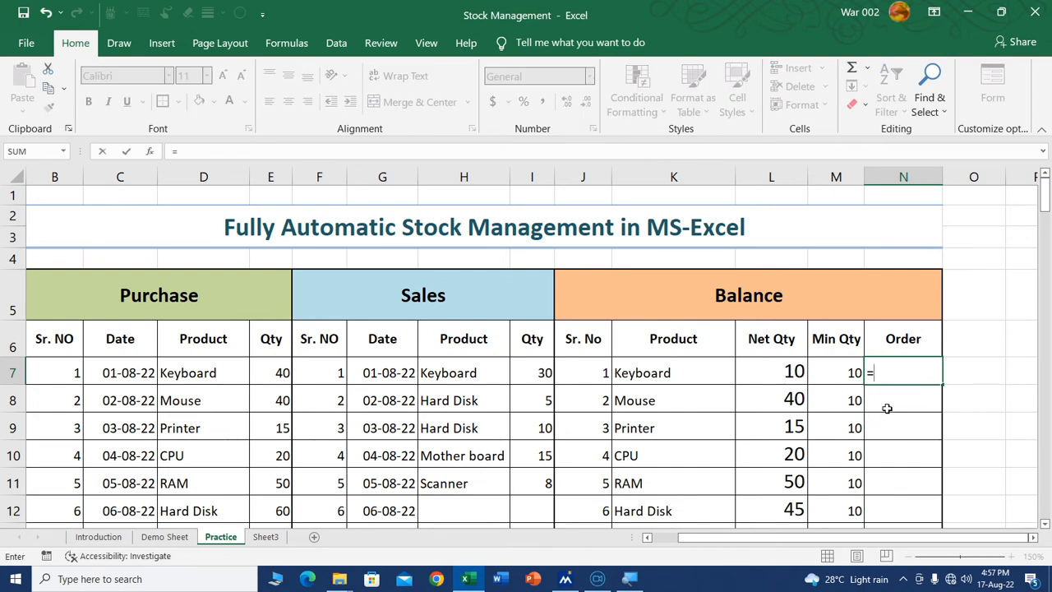
type("if")
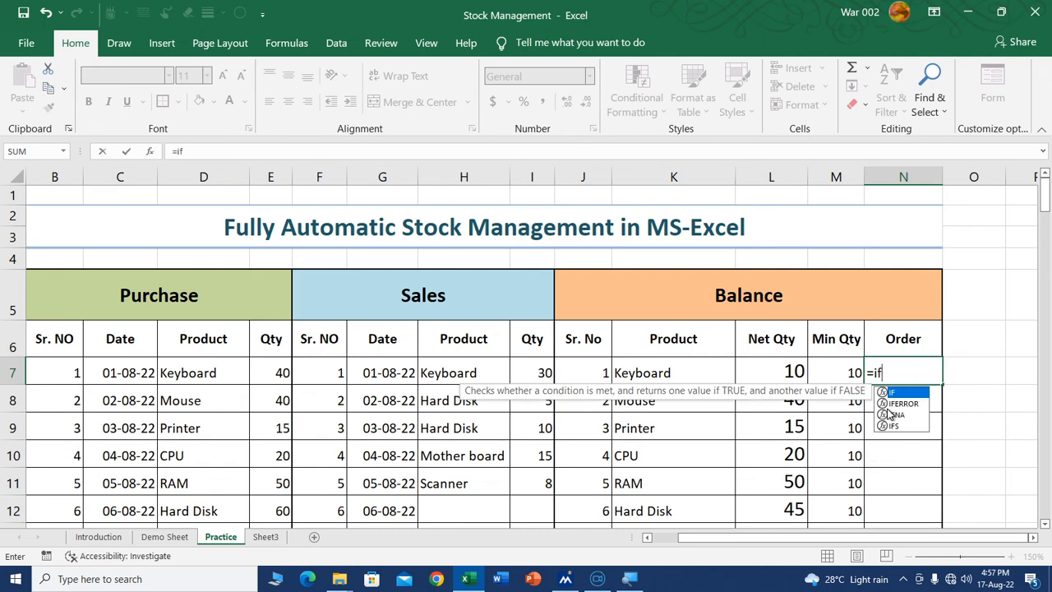
key("Escape")
key("Return")
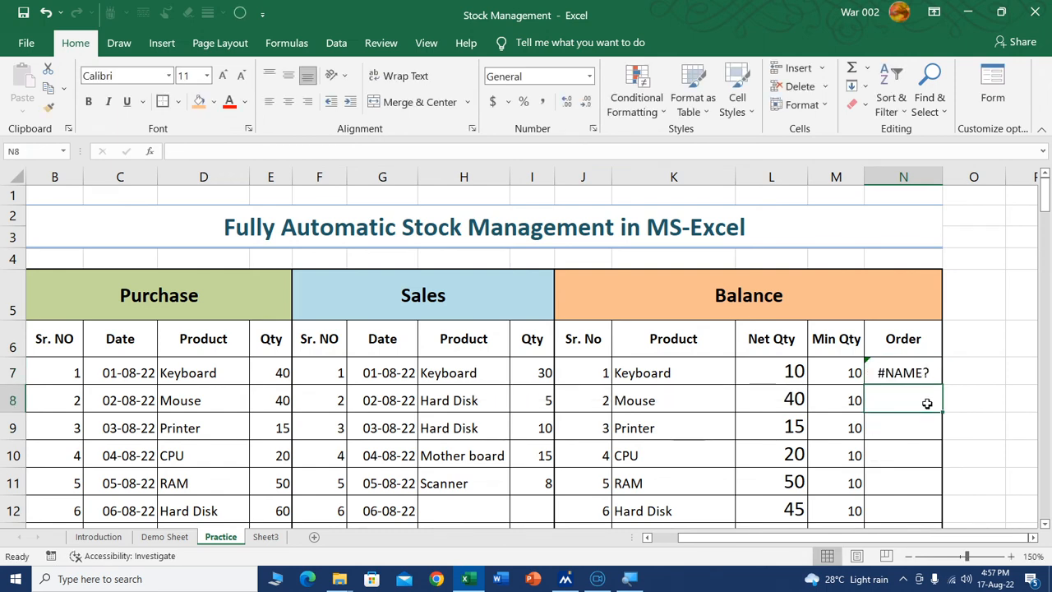
Widen the Order column N and format cell N7 as bold at font size 14
left_click_drag(946, 181, 1037, 181)
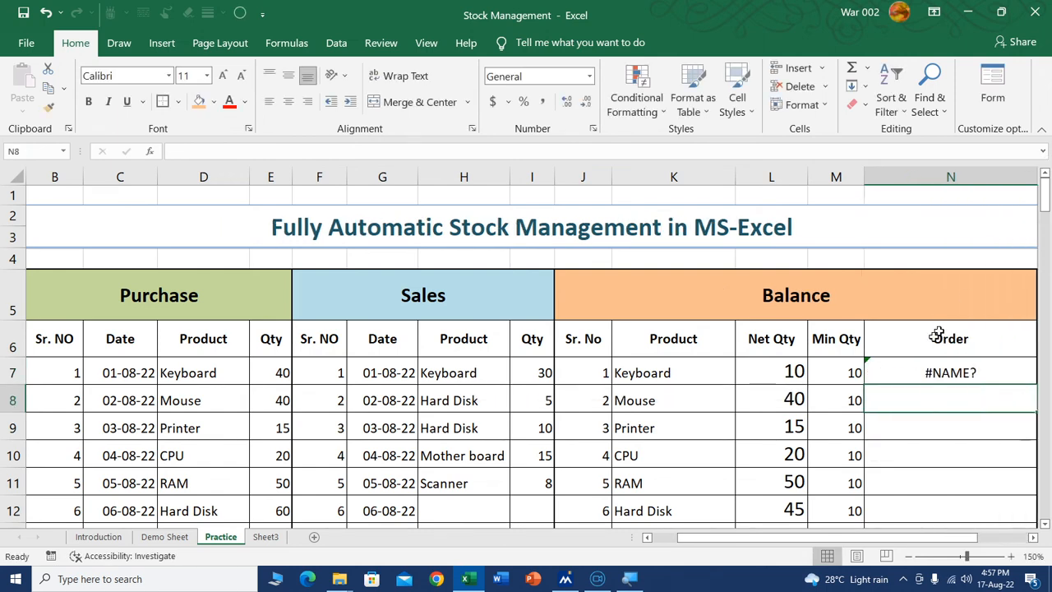
left_click(904, 372)
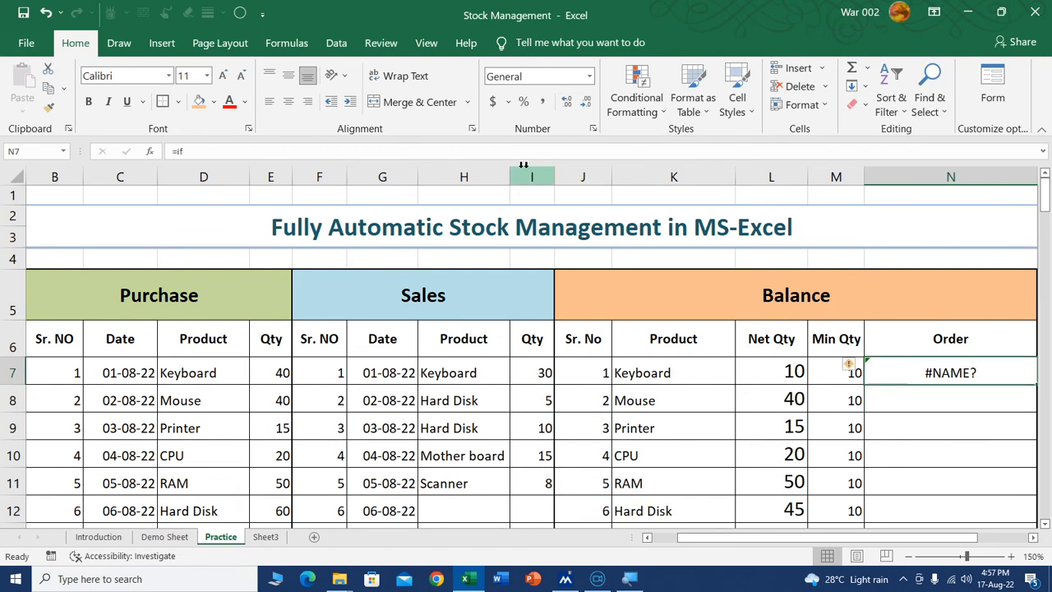
left_click(223, 76)
left_click(88, 101)
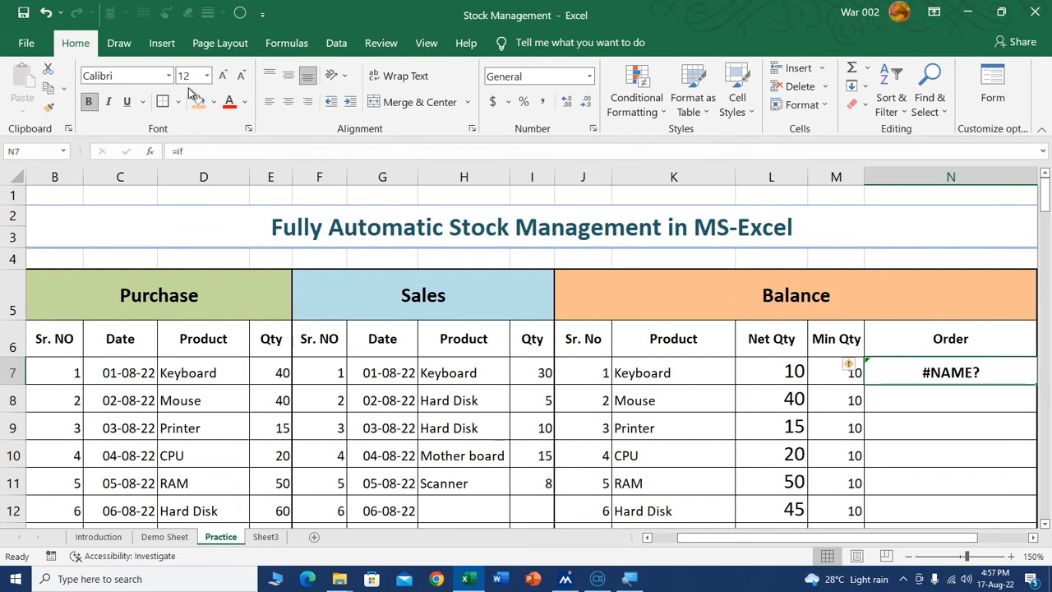
left_click(223, 76)
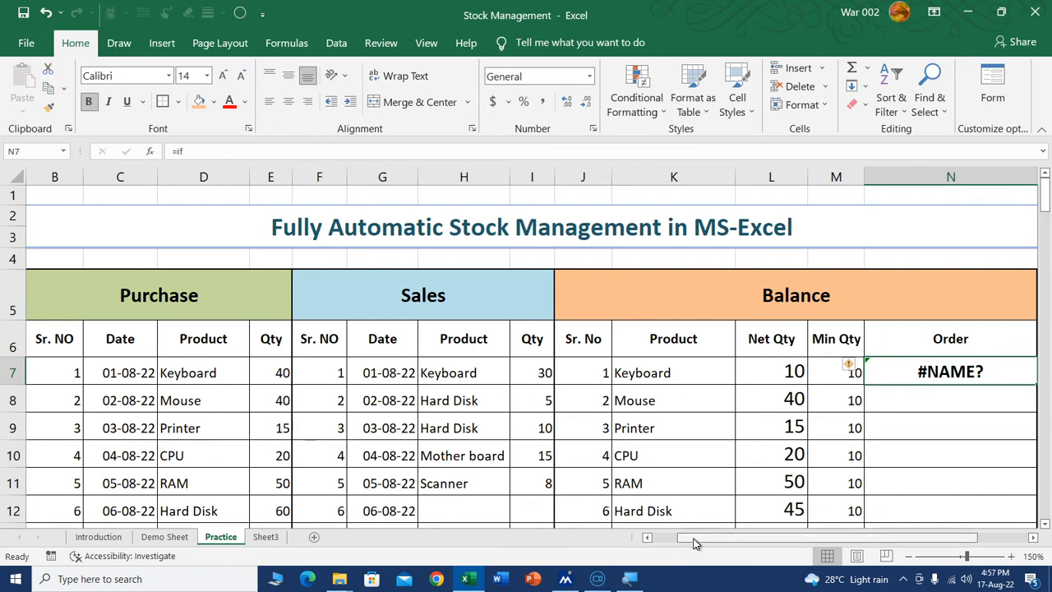
Enter the formula =IF(L7<=10,"Place Order","") in Order cell N7
left_click_drag(698, 537, 744, 536)
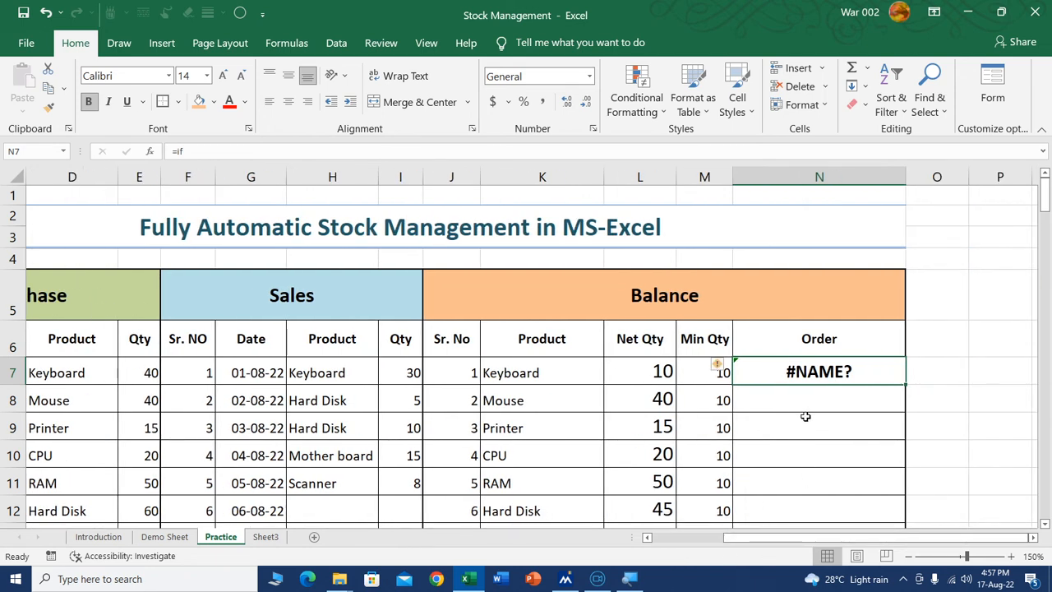
type("=if")
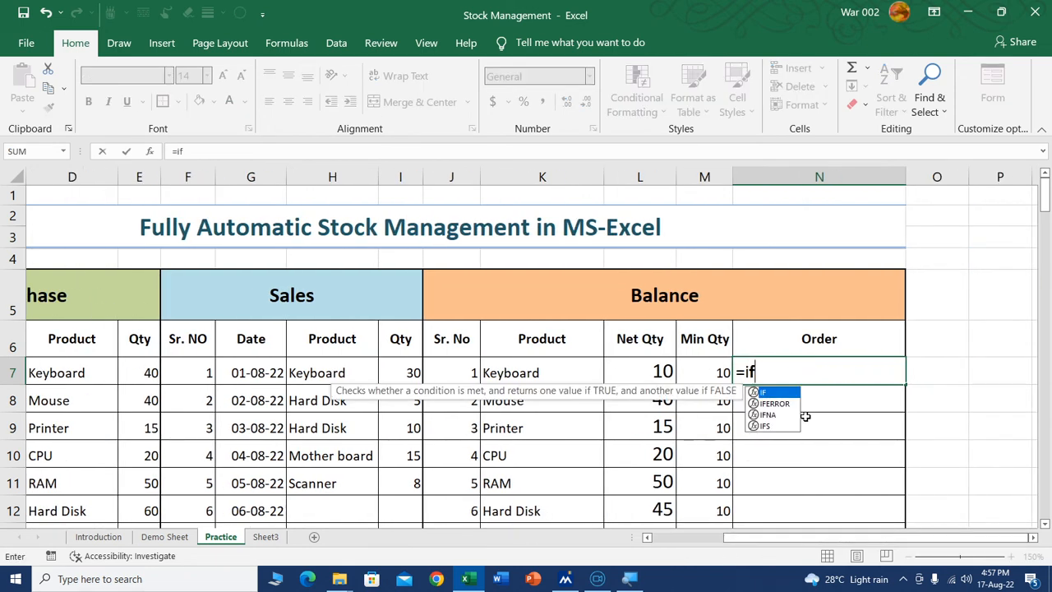
key("Tab")
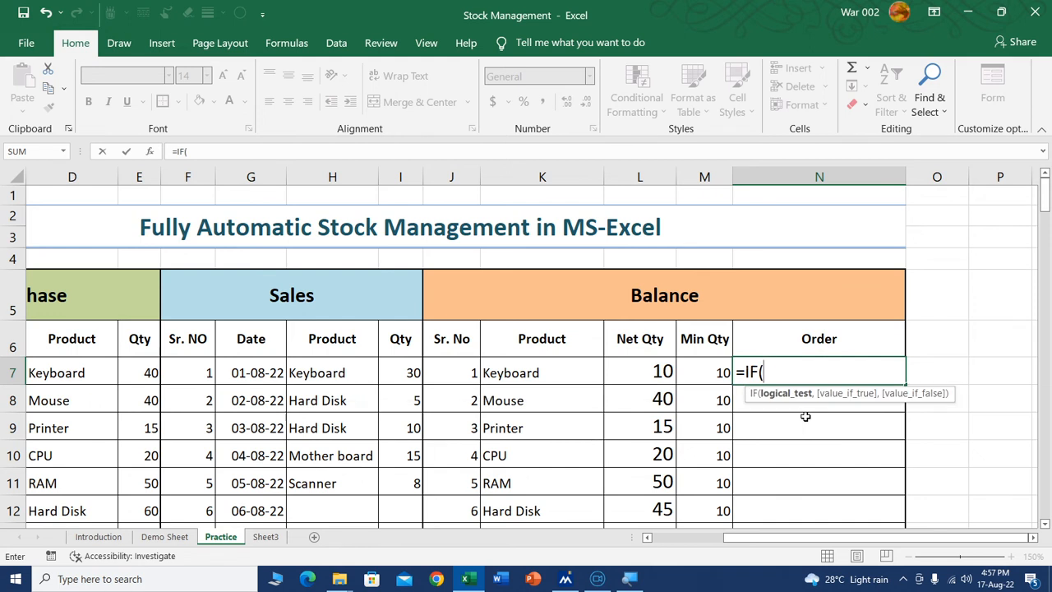
left_click(652, 371)
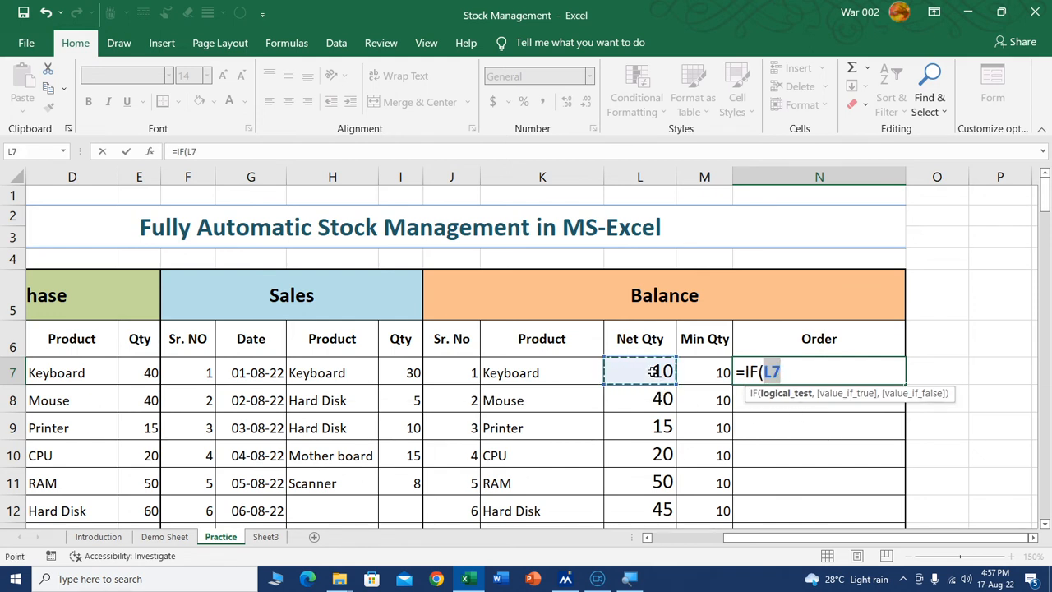
type("<=10")
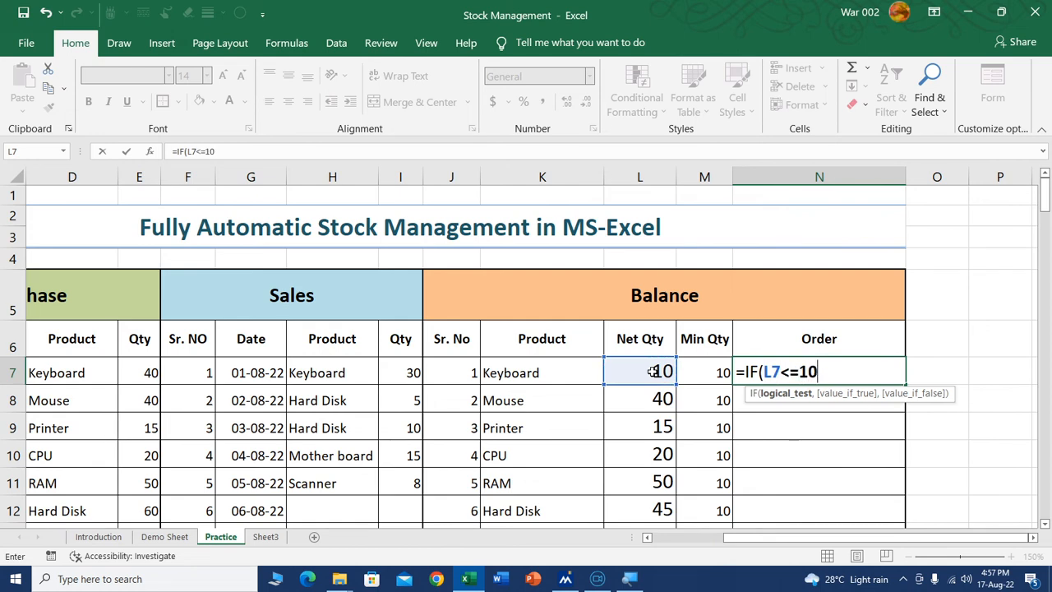
type(",\"Place")
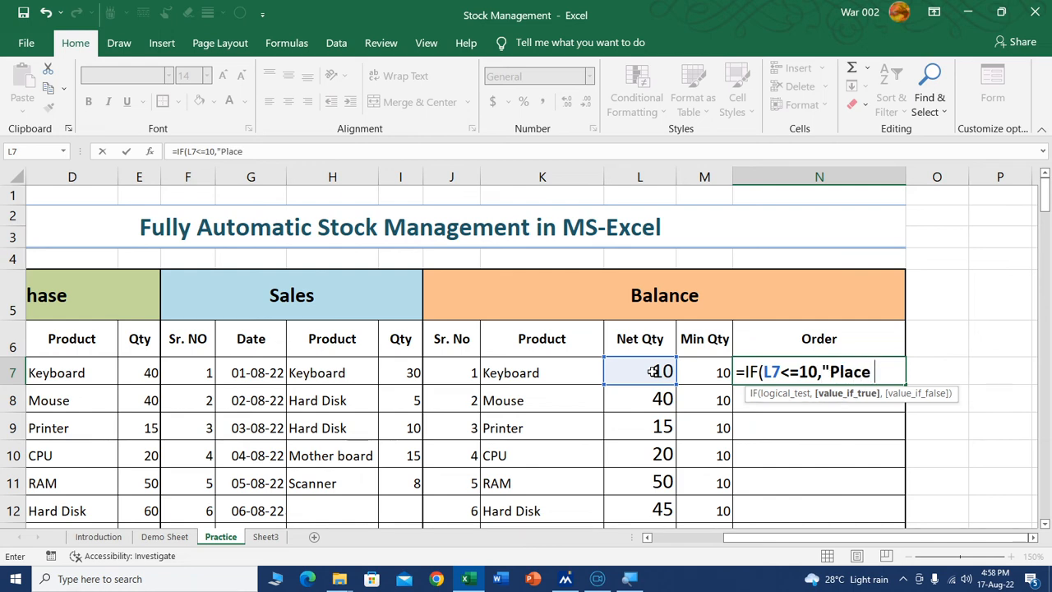
type("Order")
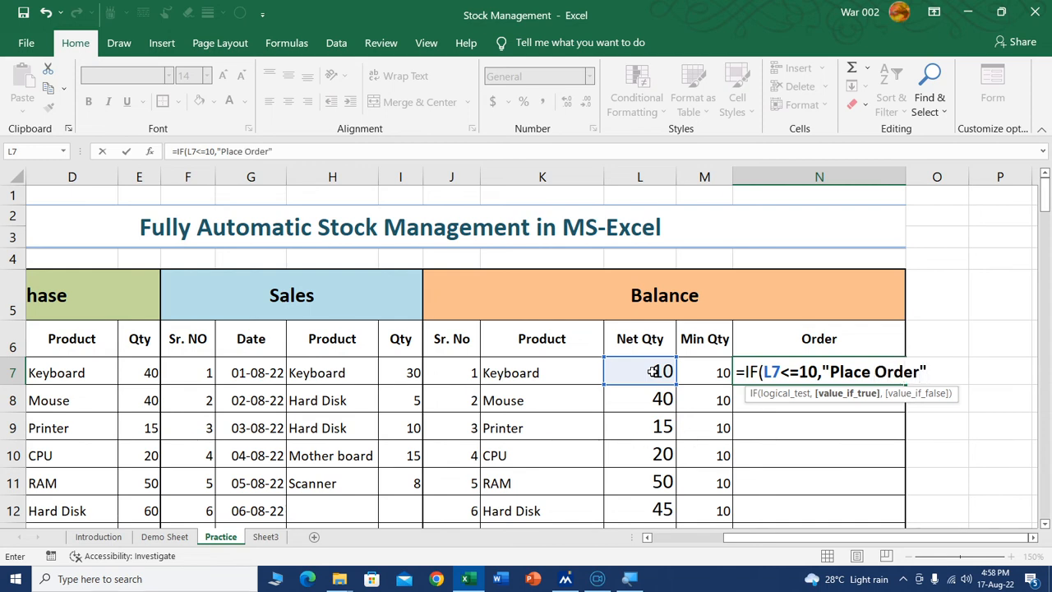
type("\",")
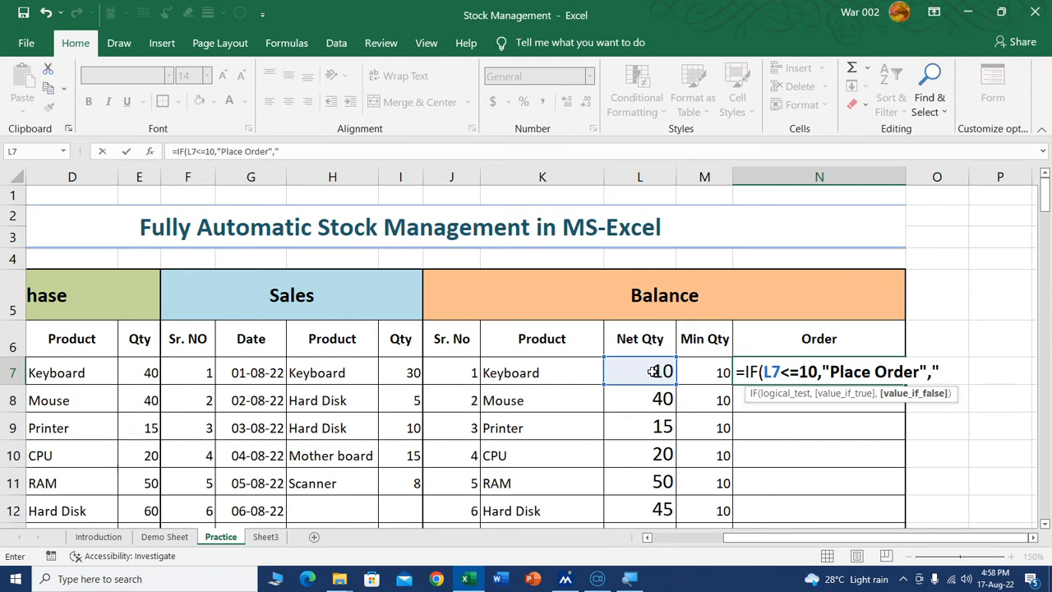
type("\"\")")
key("Return")
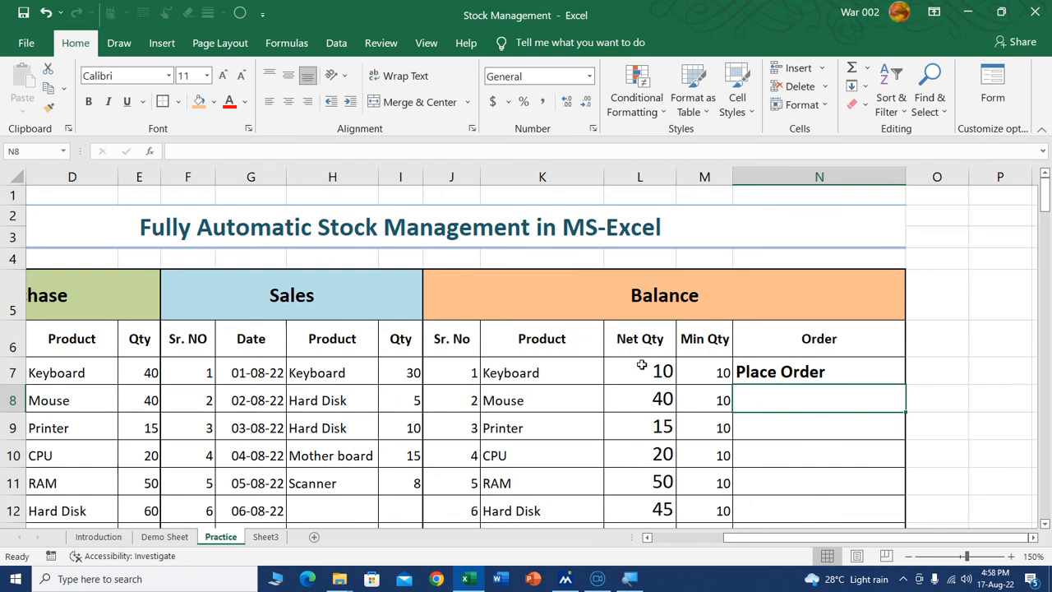
Fill the Order formula from N7 down the rest of column N
left_click(638, 364)
left_click(772, 380)
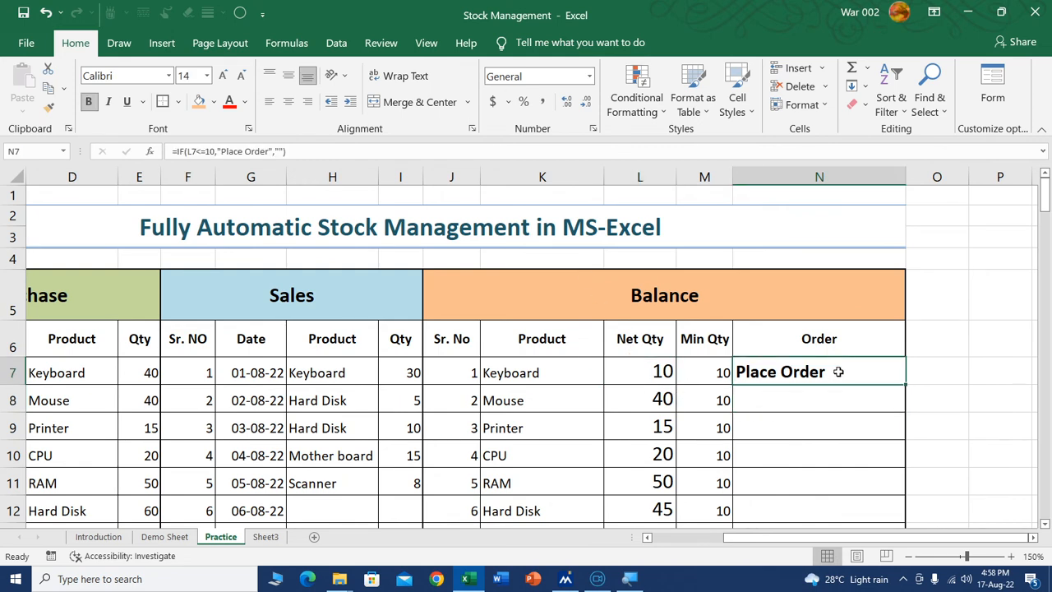
double_click(904, 385)
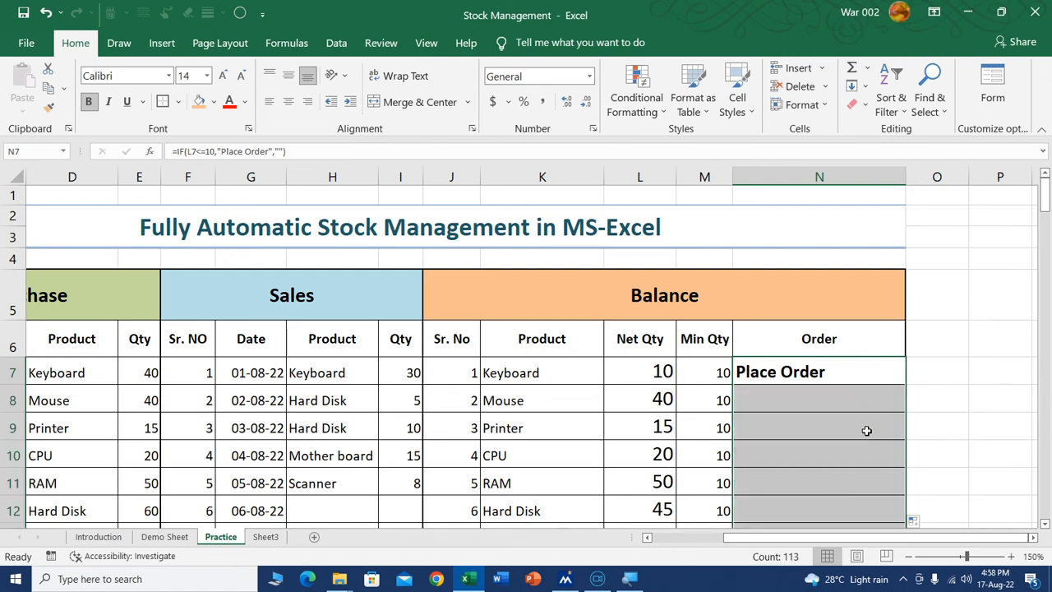
left_click(860, 411)
left_click(874, 373)
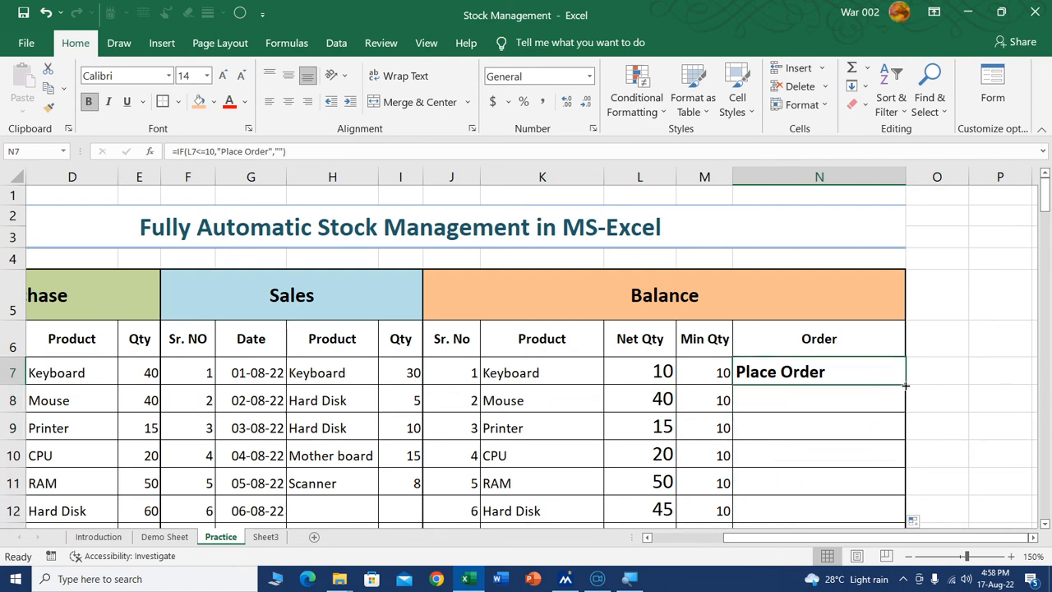
double_click(904, 383)
left_click(817, 411)
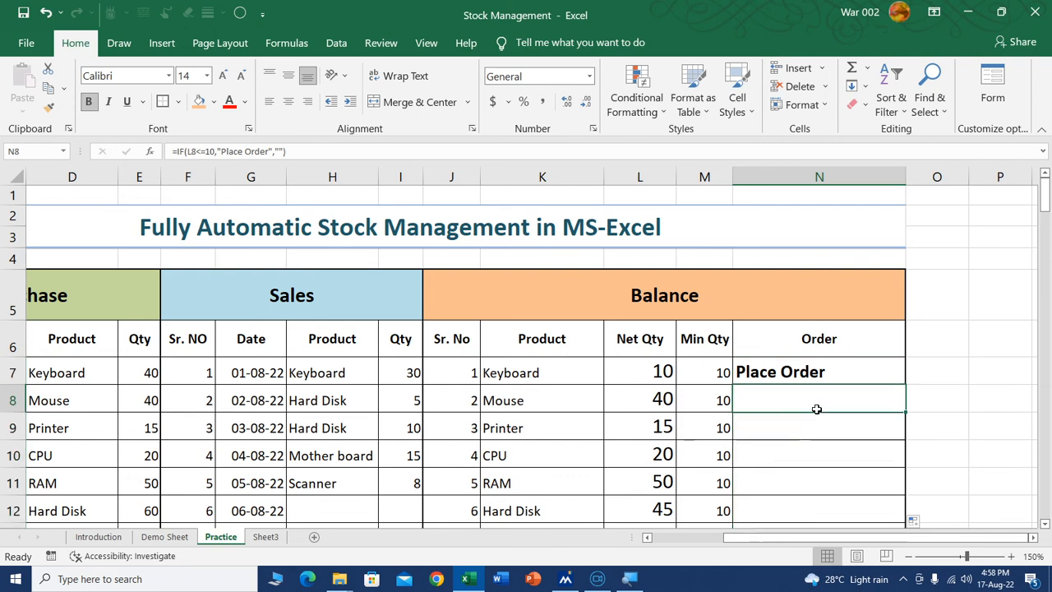
left_click(758, 370)
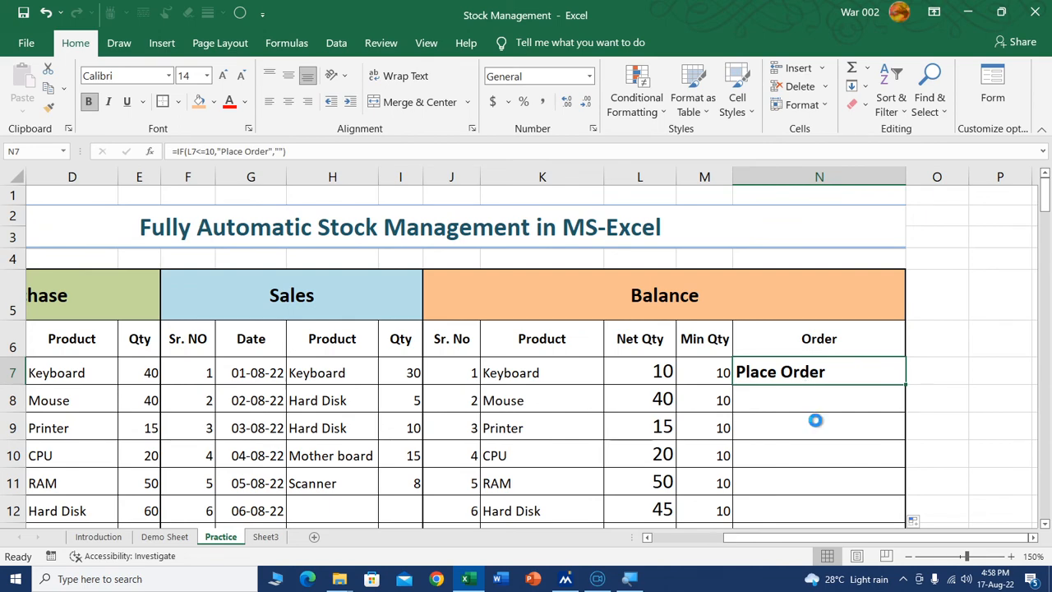
key("ctrl+c")
left_click_drag(813, 402, 811, 462)
scroll(927, 436, "up", 5)
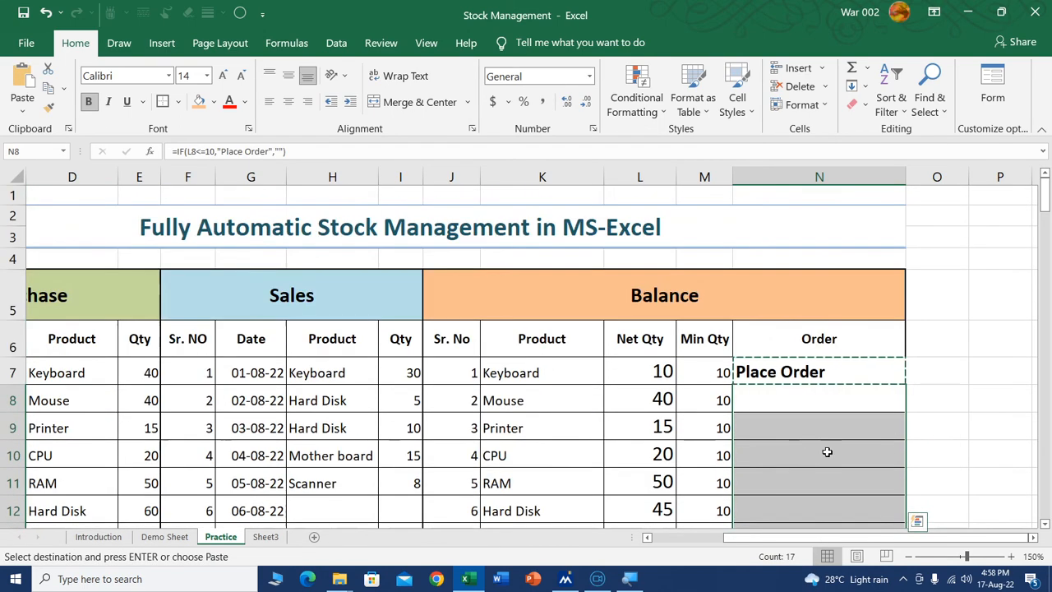
Check the Order column against the Net Qty values, including Scanner in row 15 and the empty product rows below row 16
left_click(857, 447)
scroll(857, 446, "down", 2)
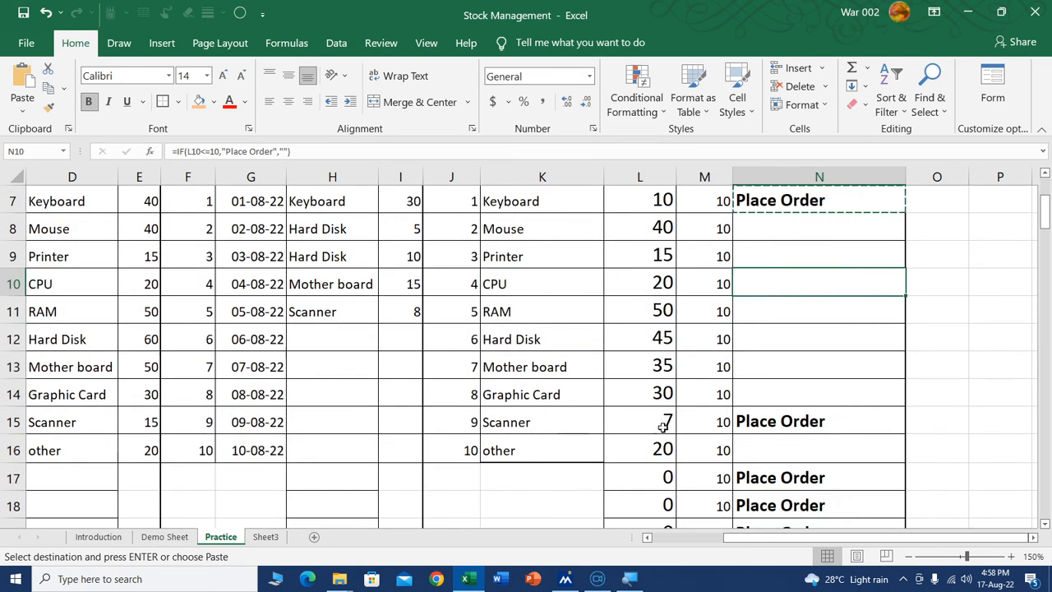
left_click(803, 417)
scroll(869, 454, "down", 2)
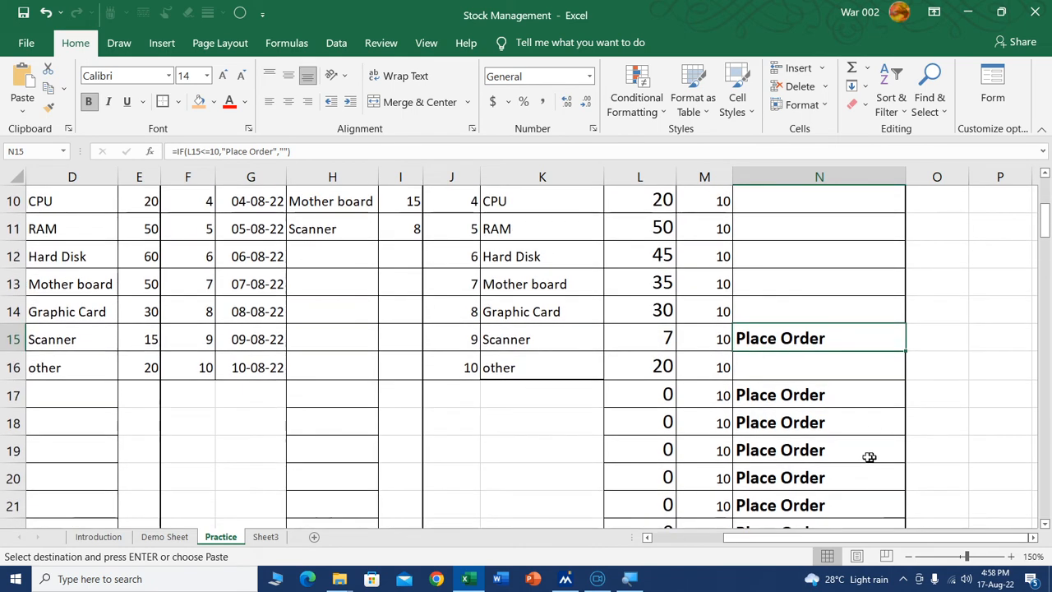
scroll(819, 449, "down", 1)
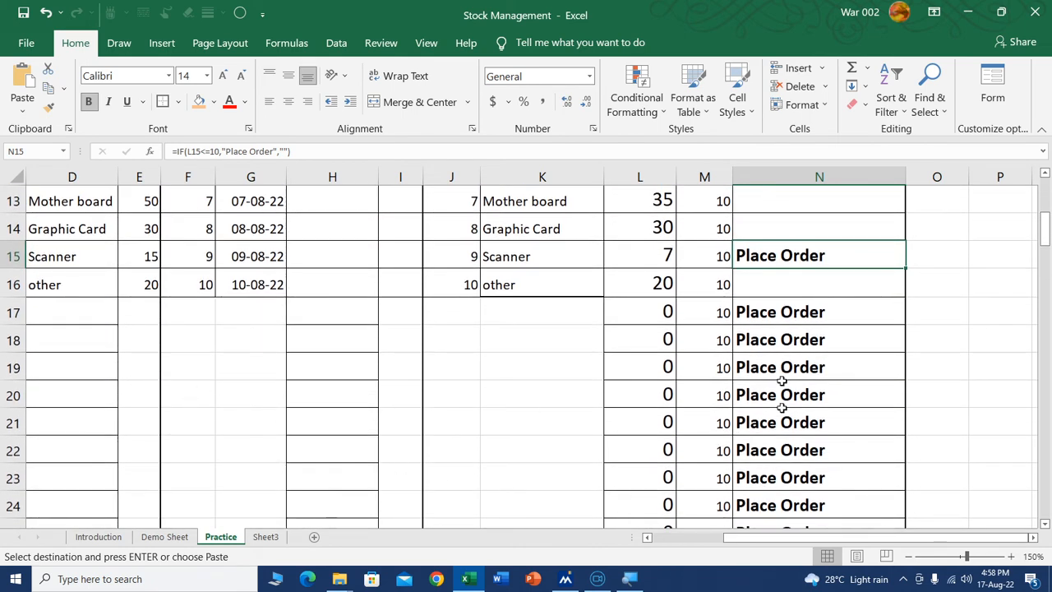
scroll(814, 399, "up", 1)
scroll(840, 409, "up", 3)
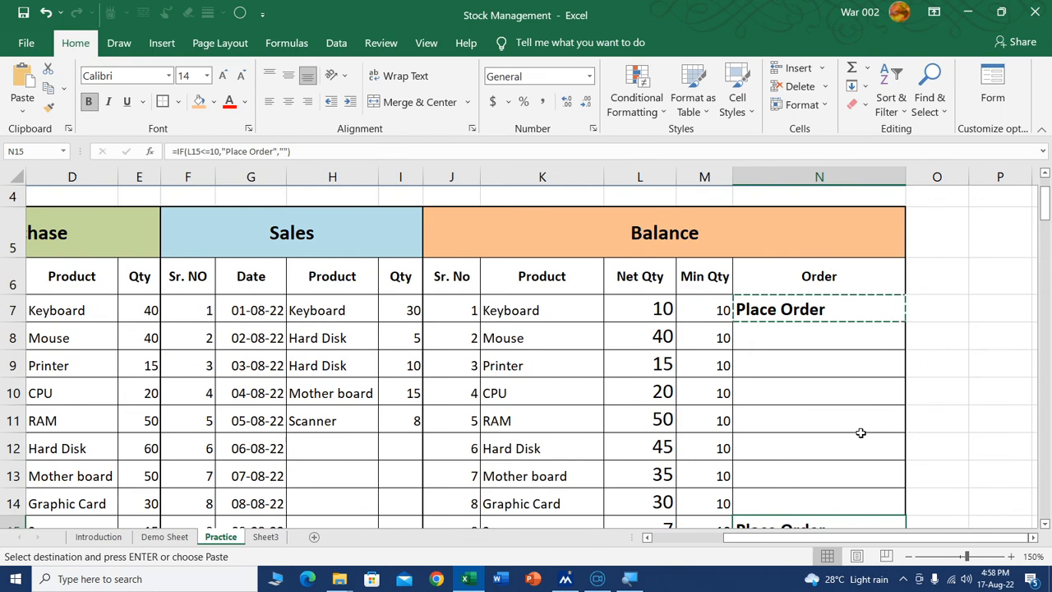
scroll(537, 423, "down", 1)
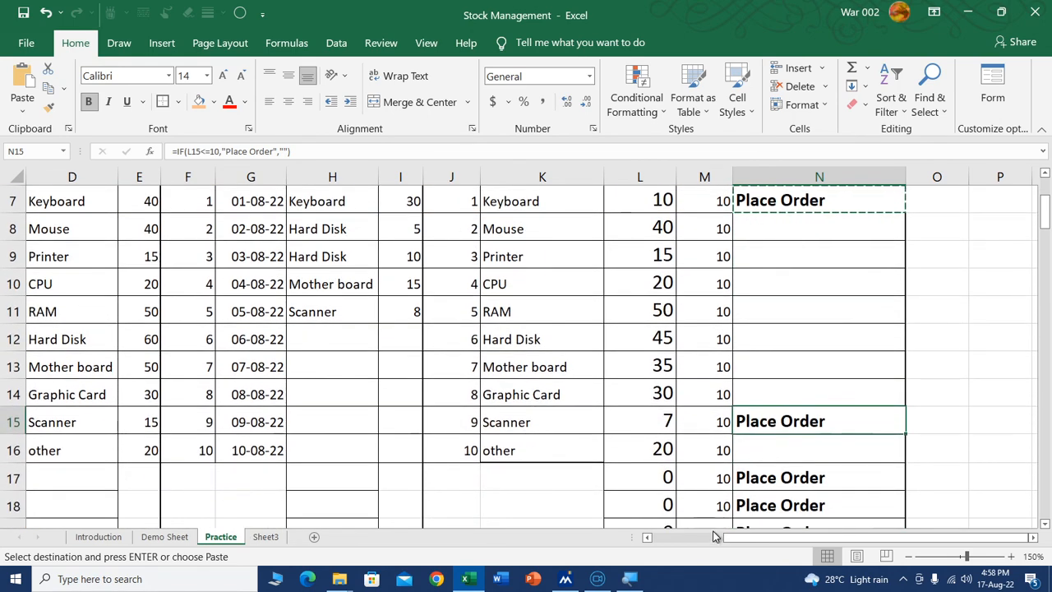
left_click(702, 544)
scroll(277, 453, "down", 2)
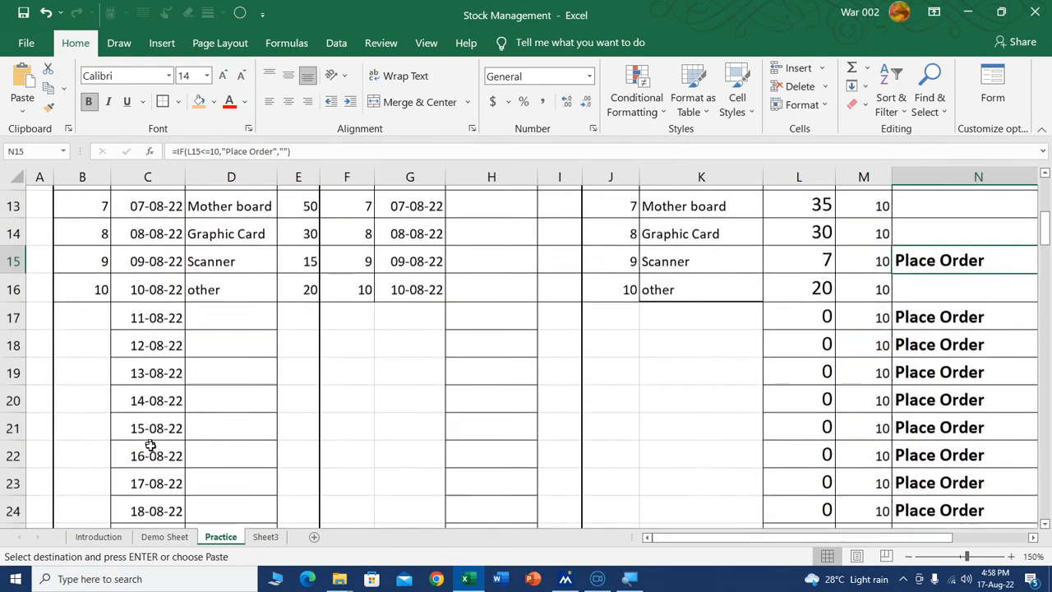
Extend the Sr. NO series in Purchase column B from row 15 down to 81 in row 87
scroll(279, 482, "up", 1)
scroll(197, 426, "up", 2)
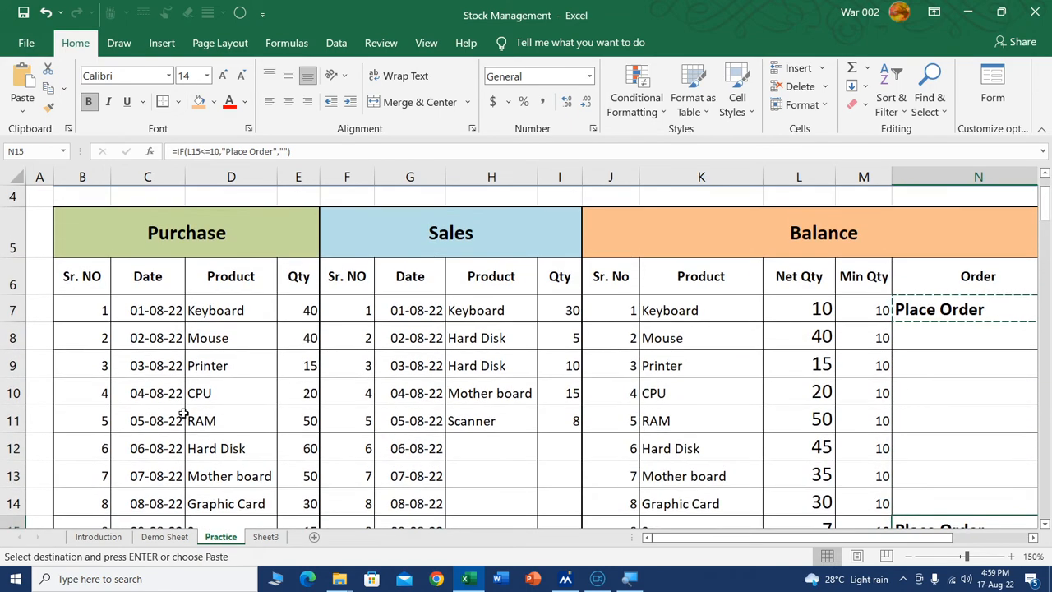
scroll(177, 419, "down", 1)
left_click_drag(90, 427, 111, 489)
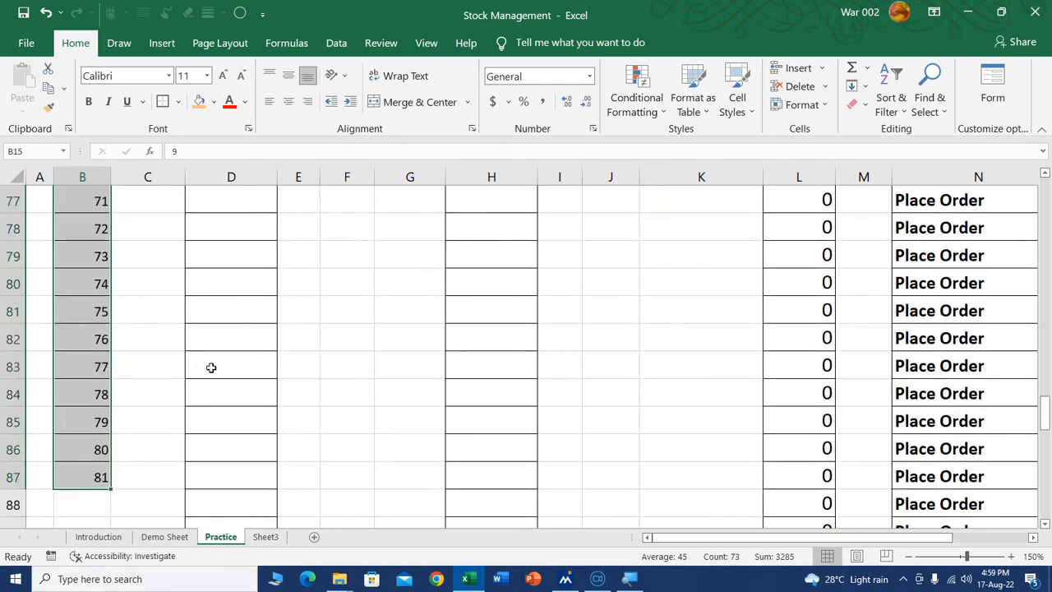
scroll(211, 367, "up", 16)
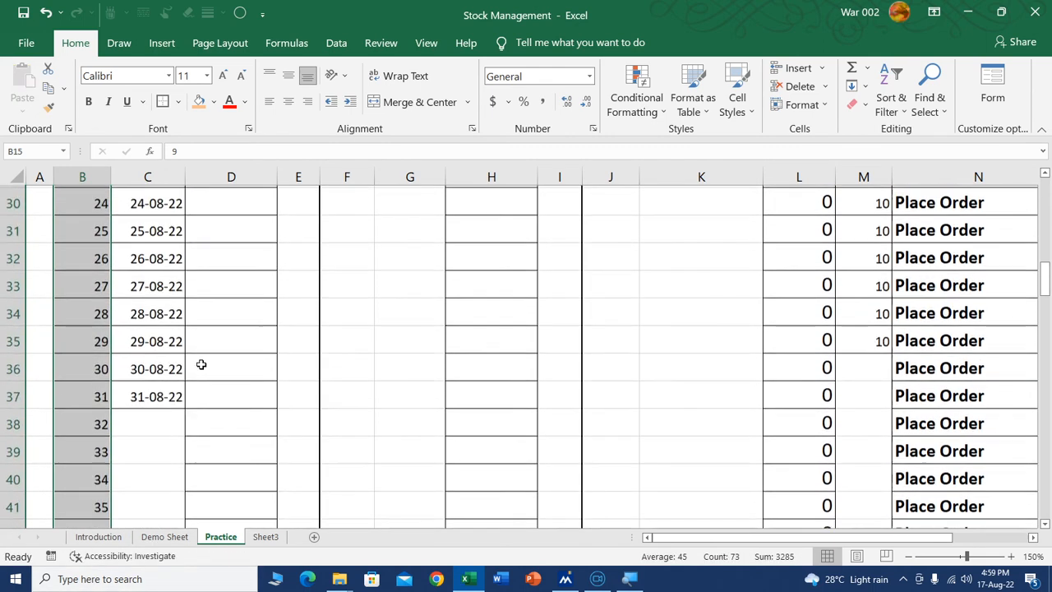
scroll(200, 364, "up", 9)
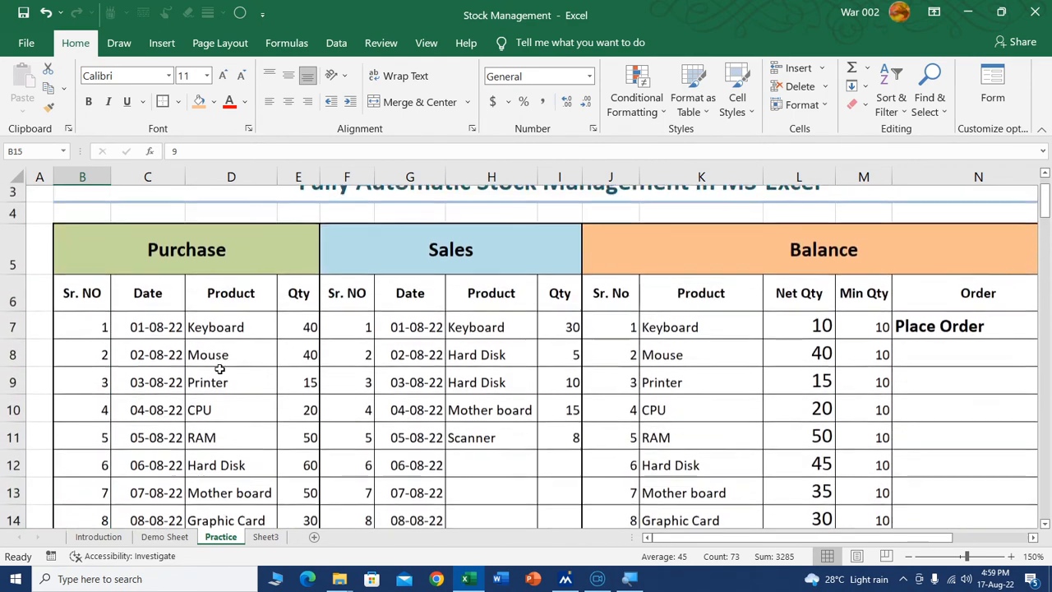
Add a Keyboard purchase with quantity 50 in row 17 of the Purchase table
scroll(219, 368, "down", 2)
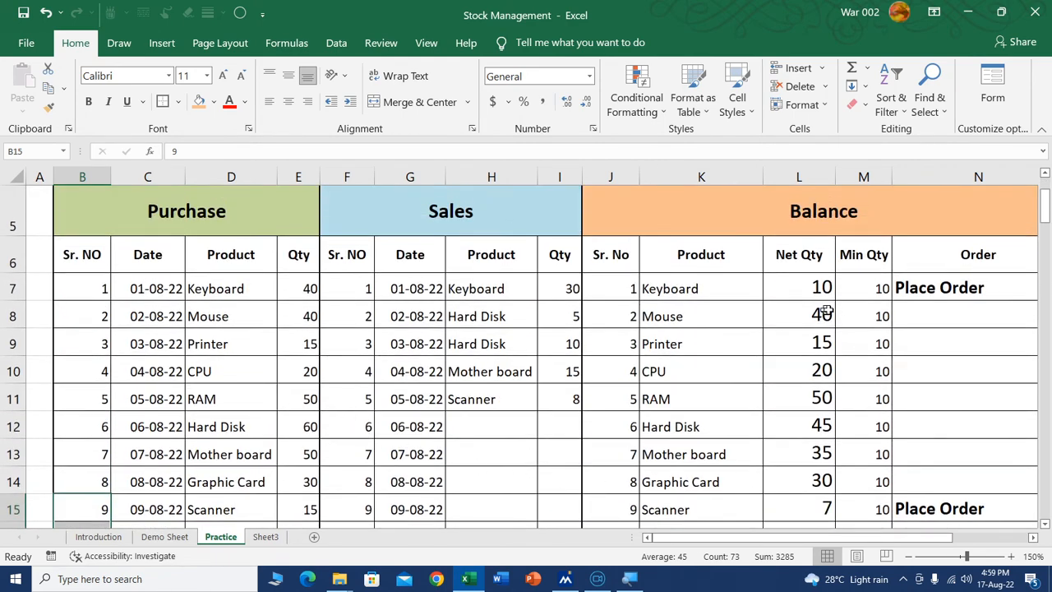
scroll(227, 417, "down", 1)
scroll(227, 416, "down", 1)
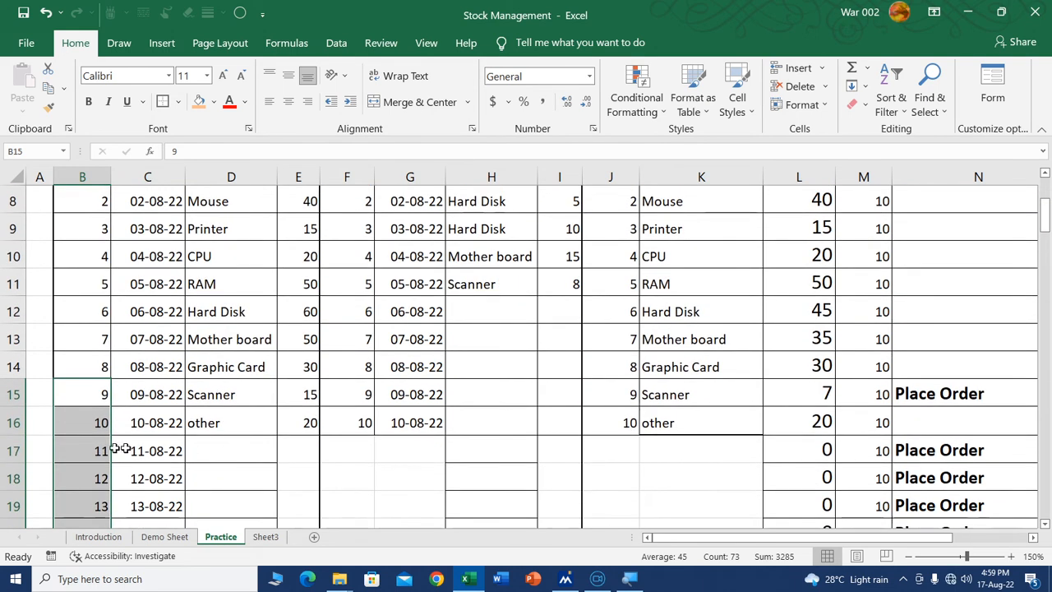
left_click(247, 457)
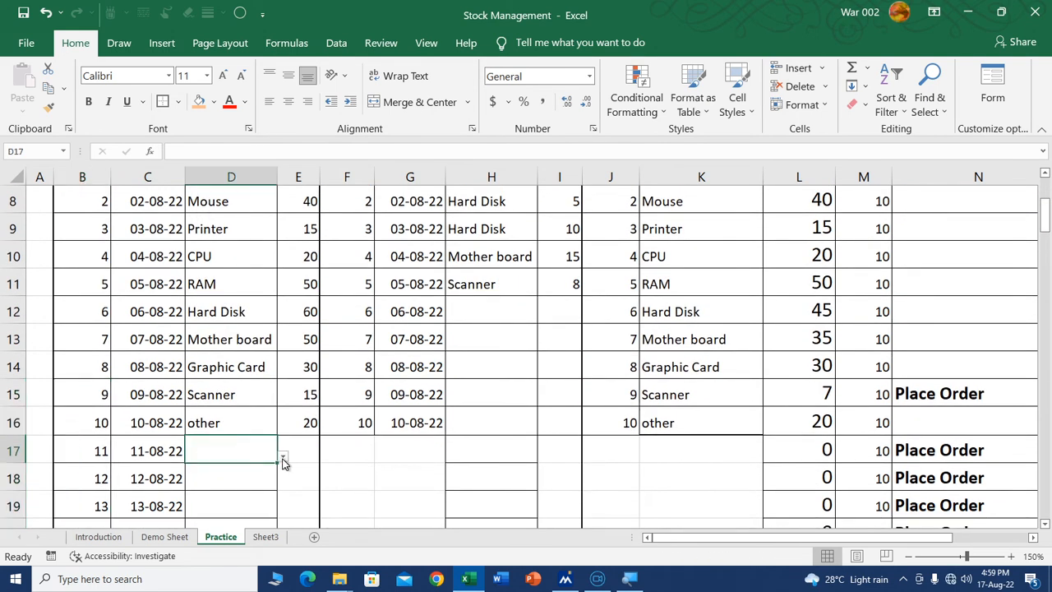
left_click(282, 459)
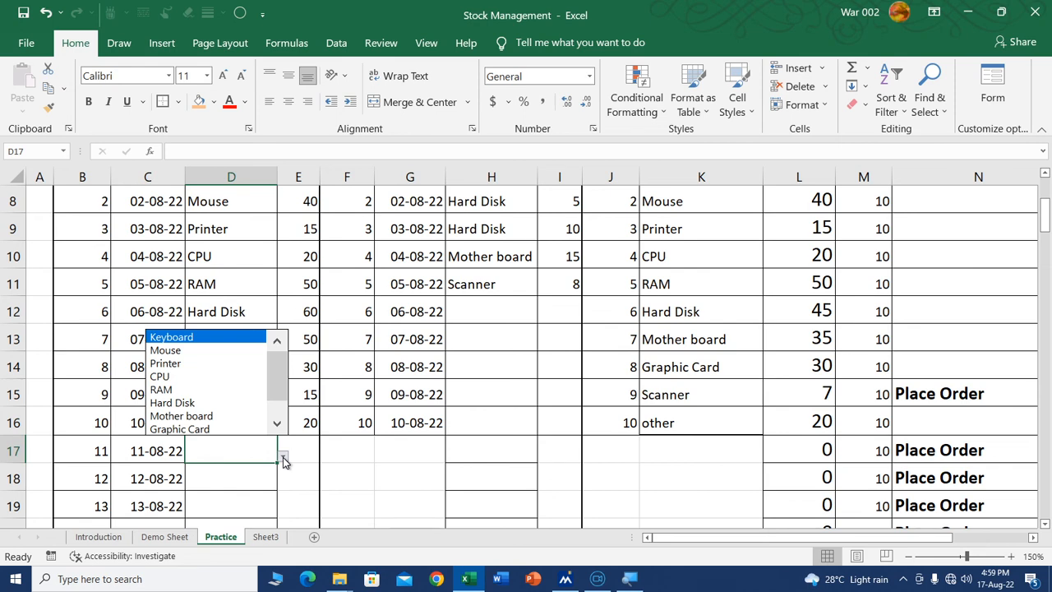
left_click(172, 336)
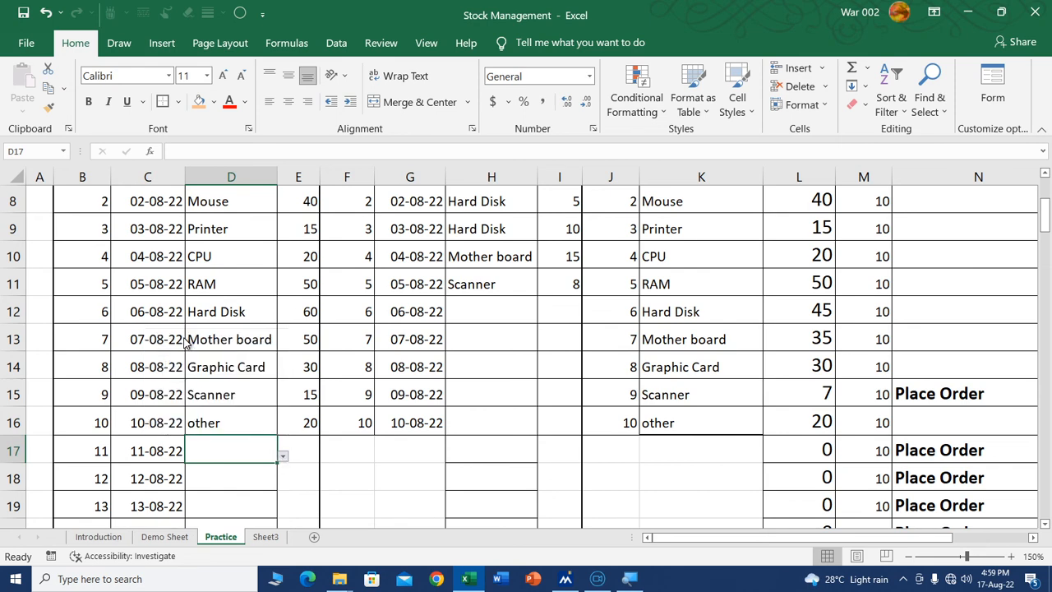
left_click(303, 451)
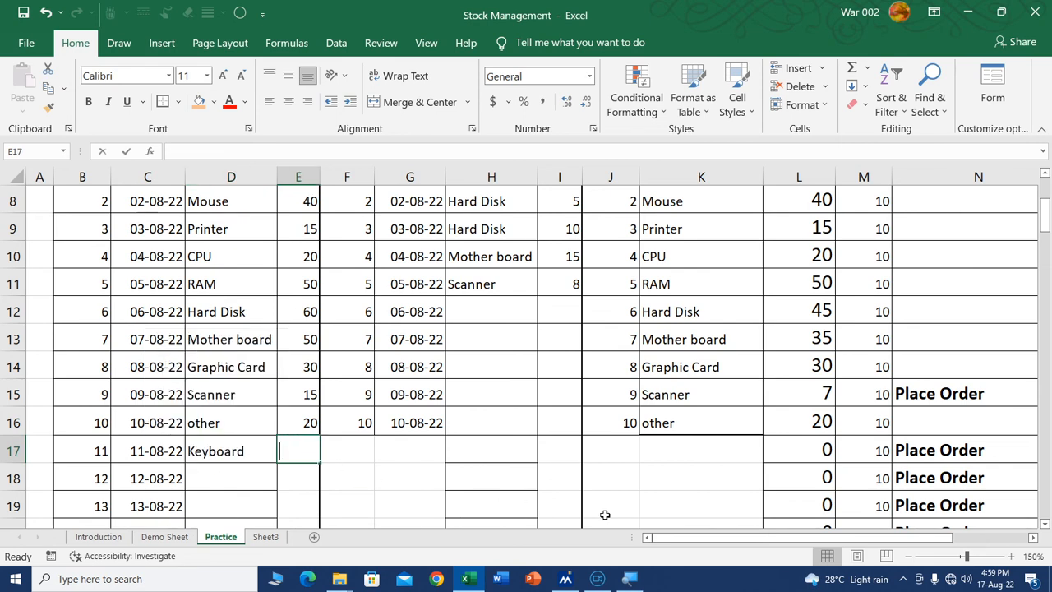
type("50")
key("Return")
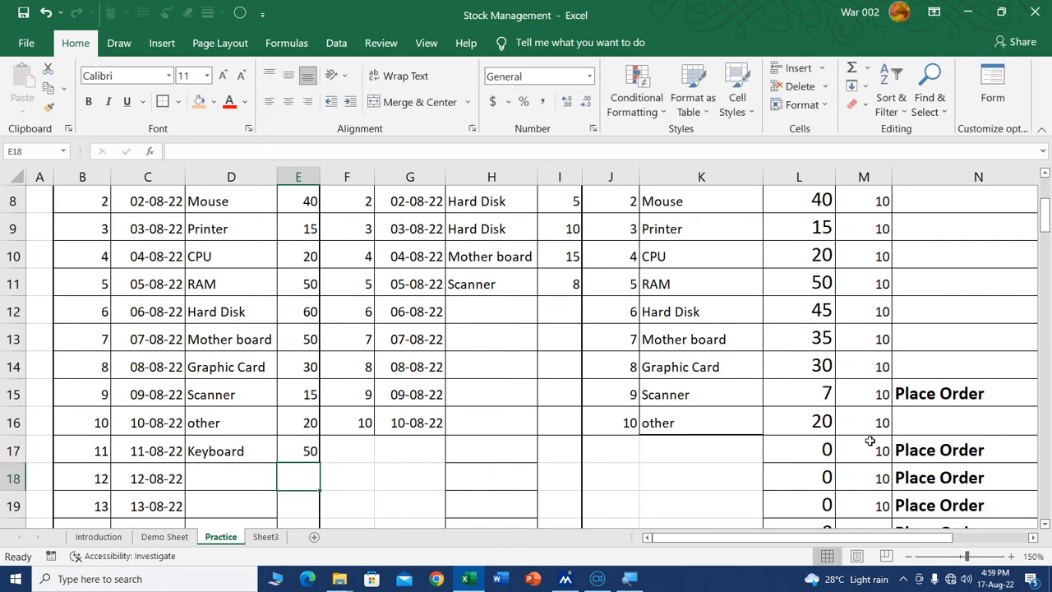
Check the Keyboard's Net Qty in L7 and its Order cell N7
scroll(875, 428, "up", 1)
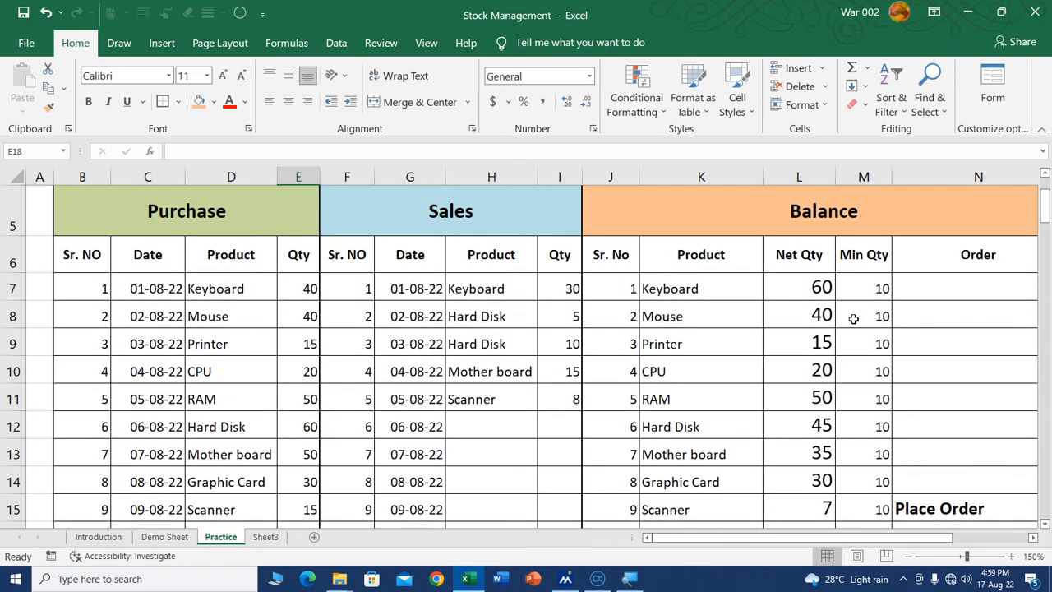
left_click(808, 287)
left_click(939, 293)
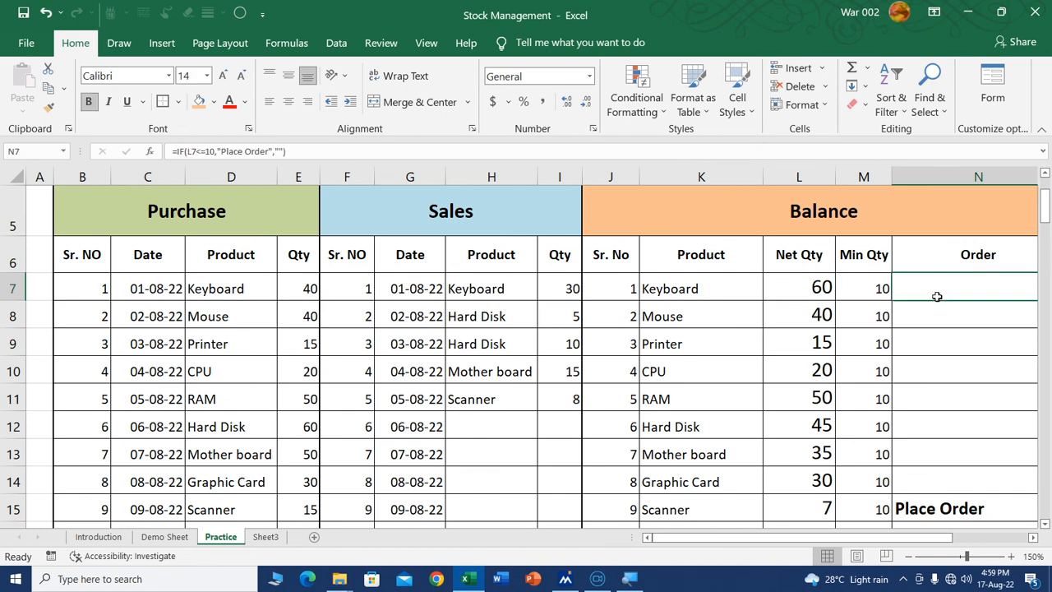
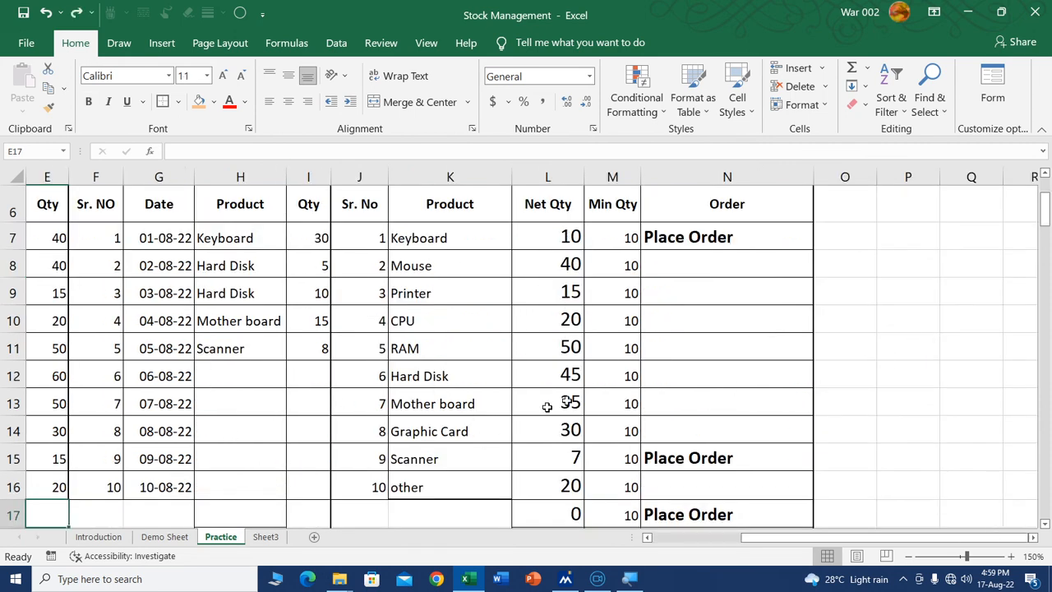
Enter the quantity 50 again for the Keyboard purchase in E17 and review the Keyboard's balance
scroll(546, 407, "up", 2)
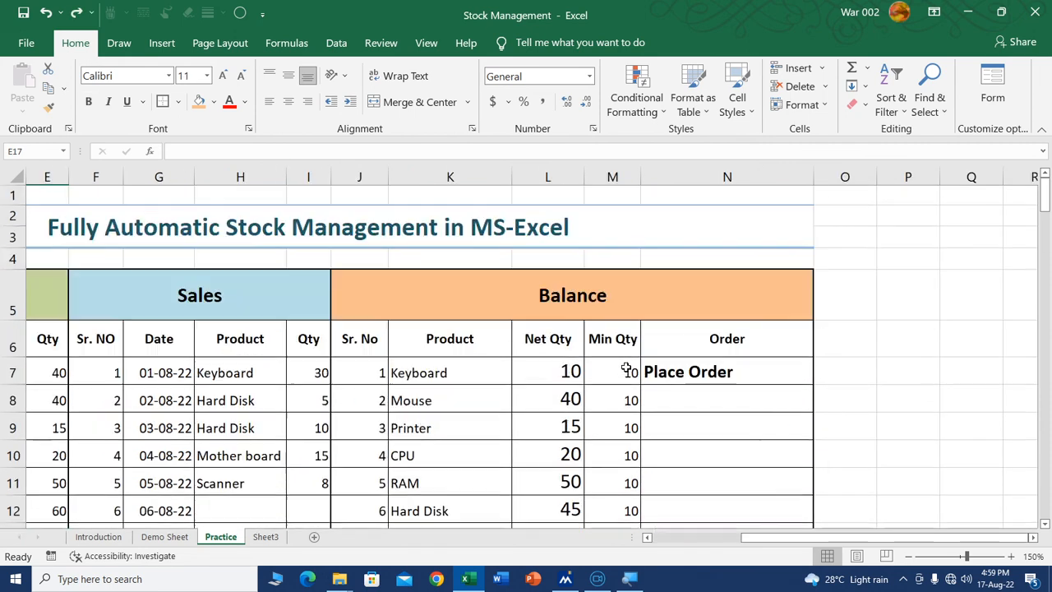
left_click(678, 540)
scroll(369, 440, "down", 4)
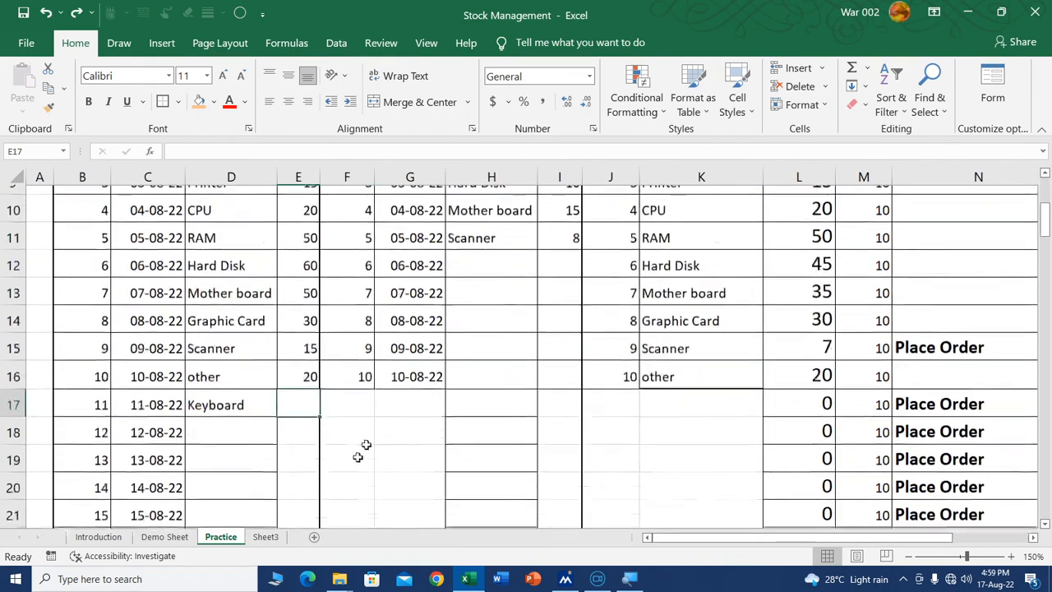
type("50")
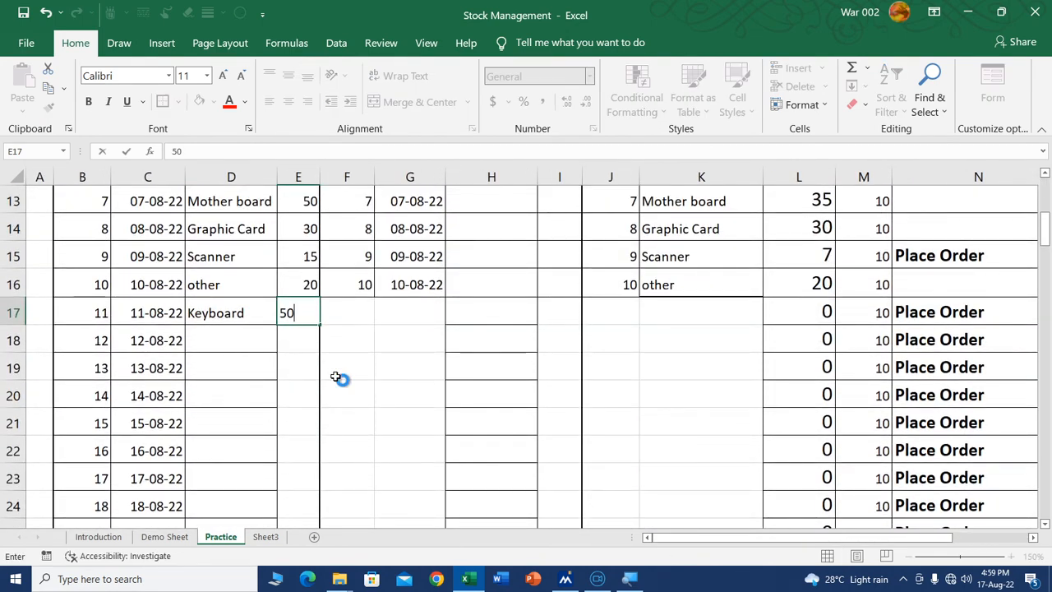
key("Return")
scroll(862, 399, "up", 3)
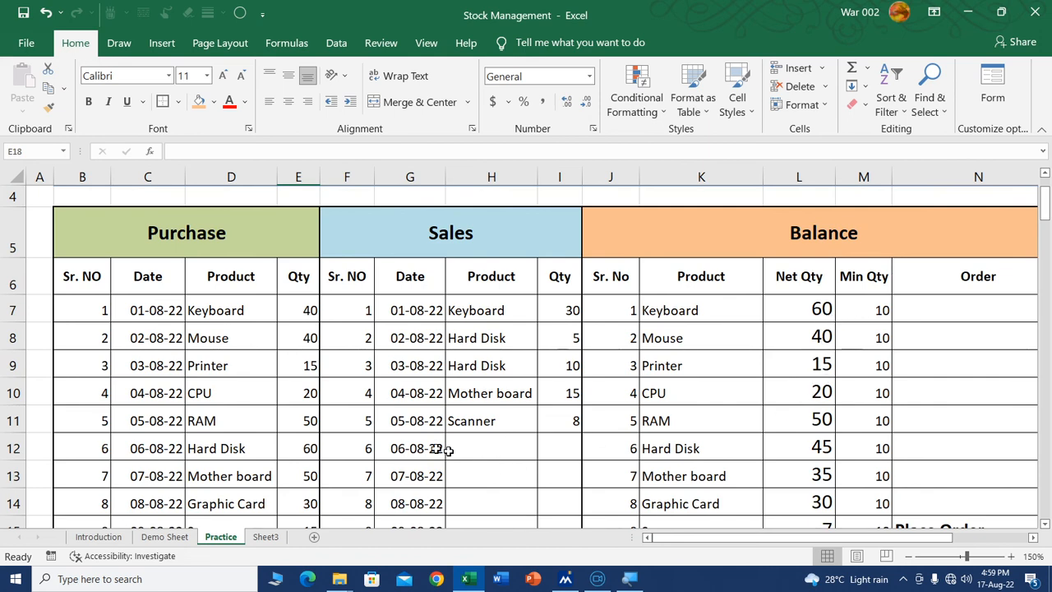
Narrow the Order column N so the complete Balance table fits in view
scroll(389, 427, "down", 2)
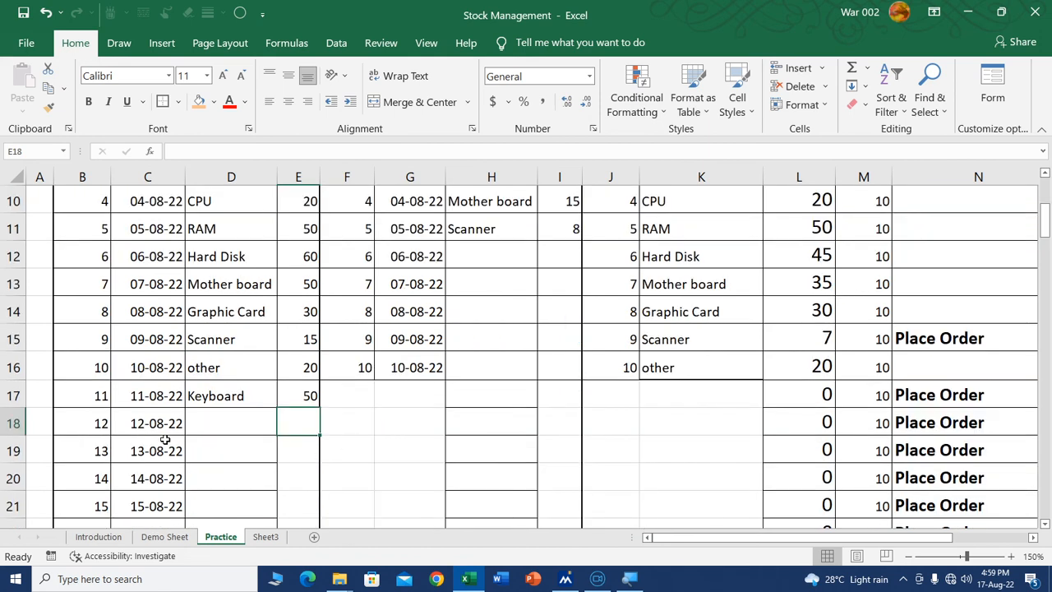
scroll(497, 434, "up", 1)
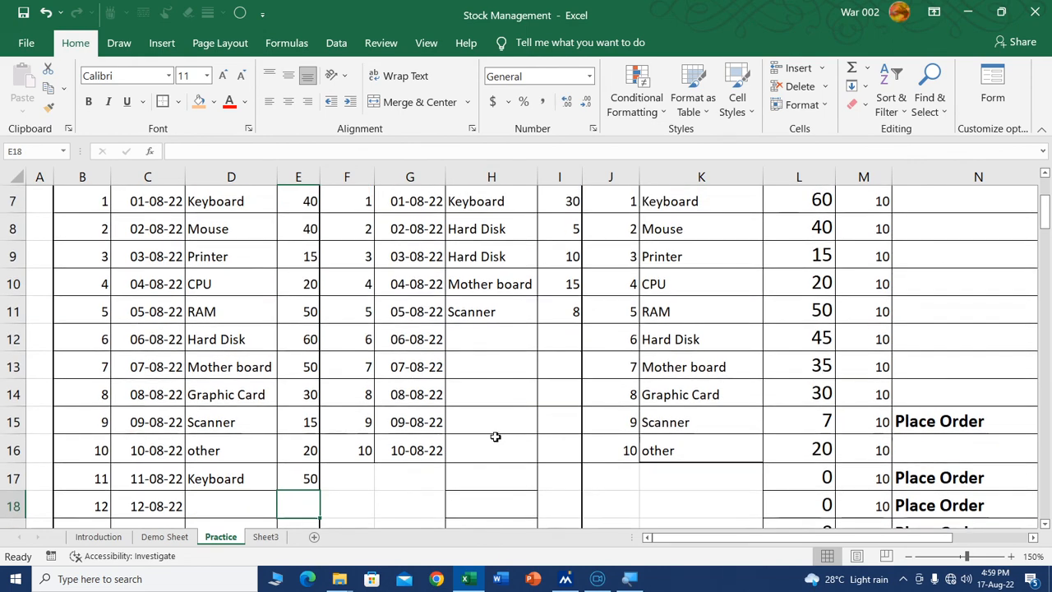
scroll(491, 440, "up", 1)
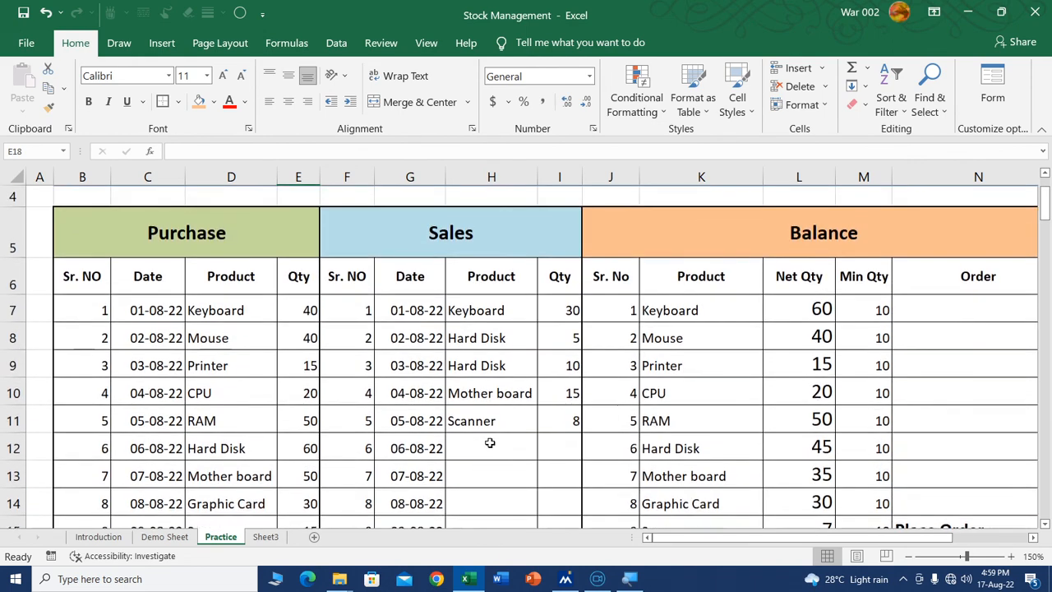
scroll(489, 442, "down", 1)
scroll(484, 442, "up", 2)
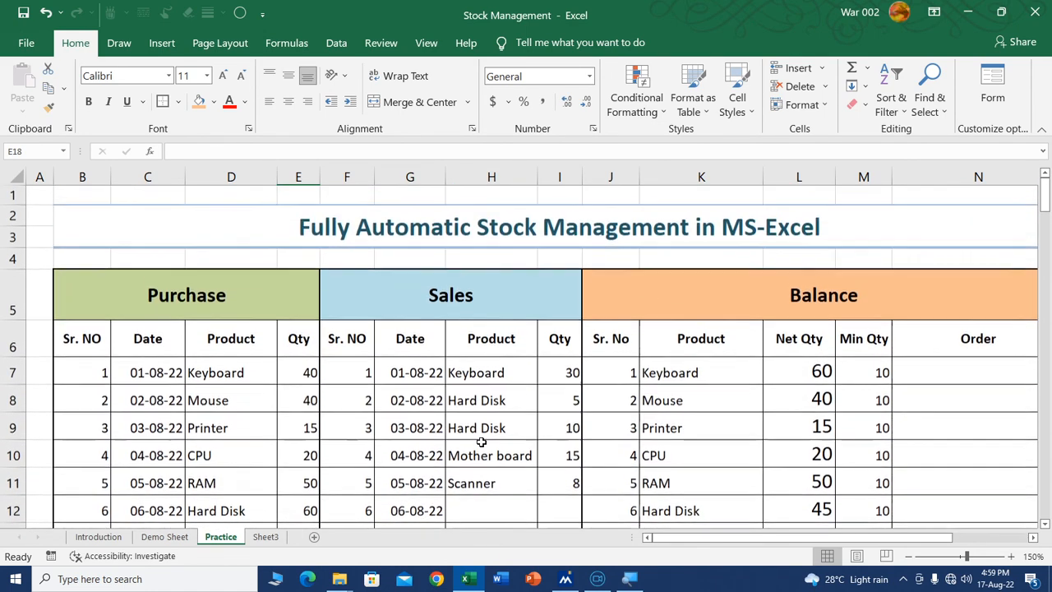
left_click_drag(904, 536, 1000, 544)
left_click_drag(978, 178, 919, 345)
left_click_drag(822, 537, 768, 538)
Add a Scanner purchase with quantity 10 in row 18 of the Purchase table
scroll(697, 404, "down", 1)
scroll(693, 400, "down", 2)
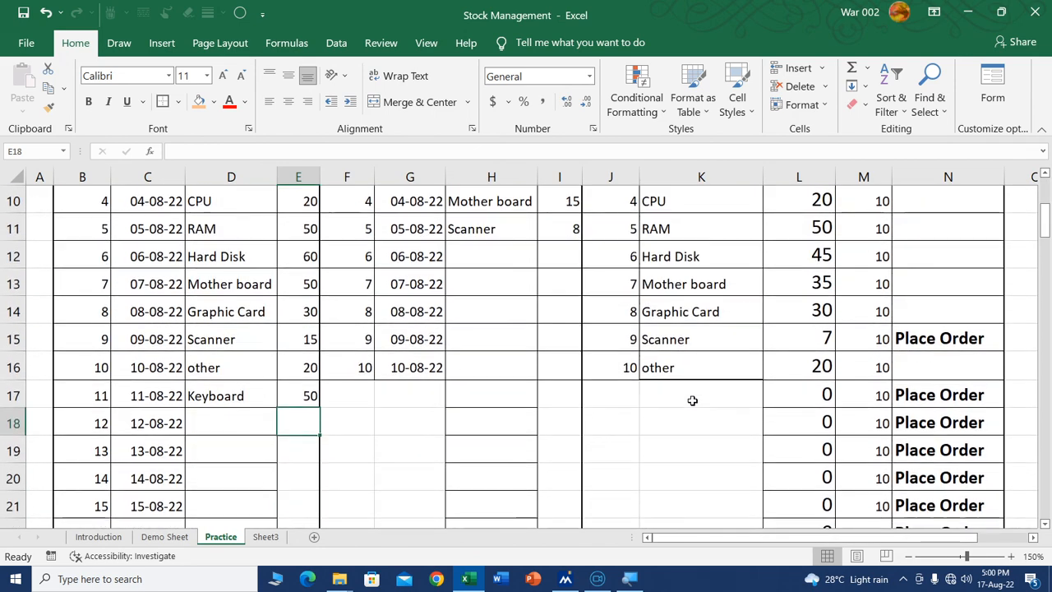
left_click(211, 416)
left_click(283, 430)
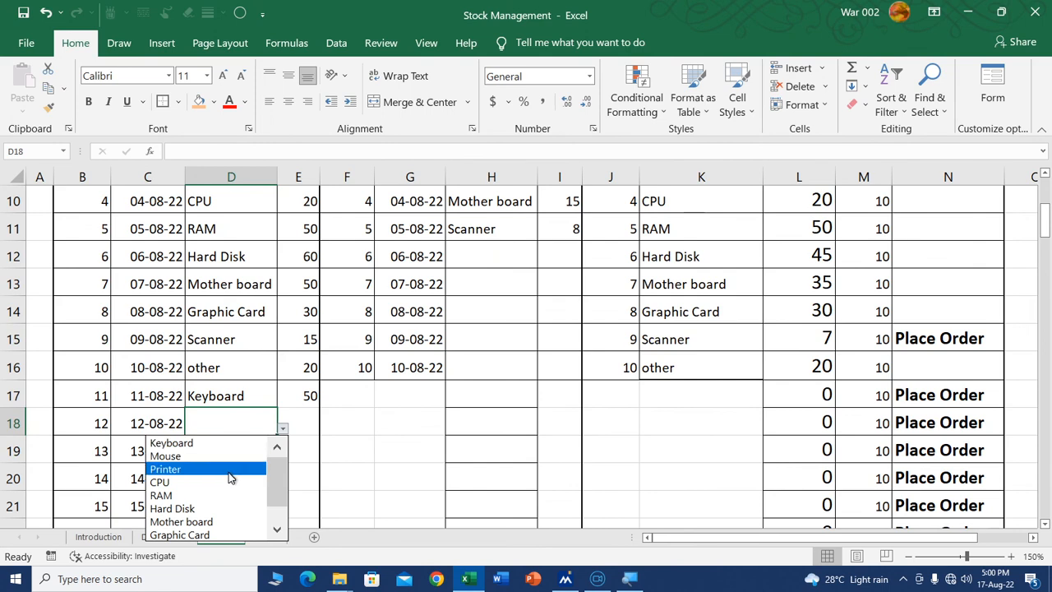
scroll(265, 525, "down", 2)
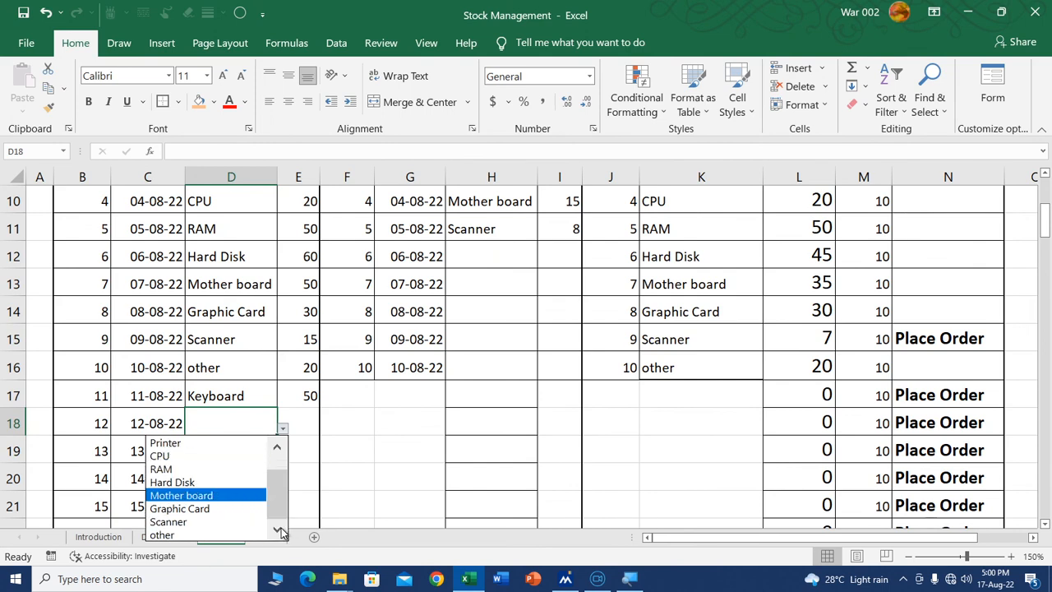
left_click(197, 525)
left_click(309, 423)
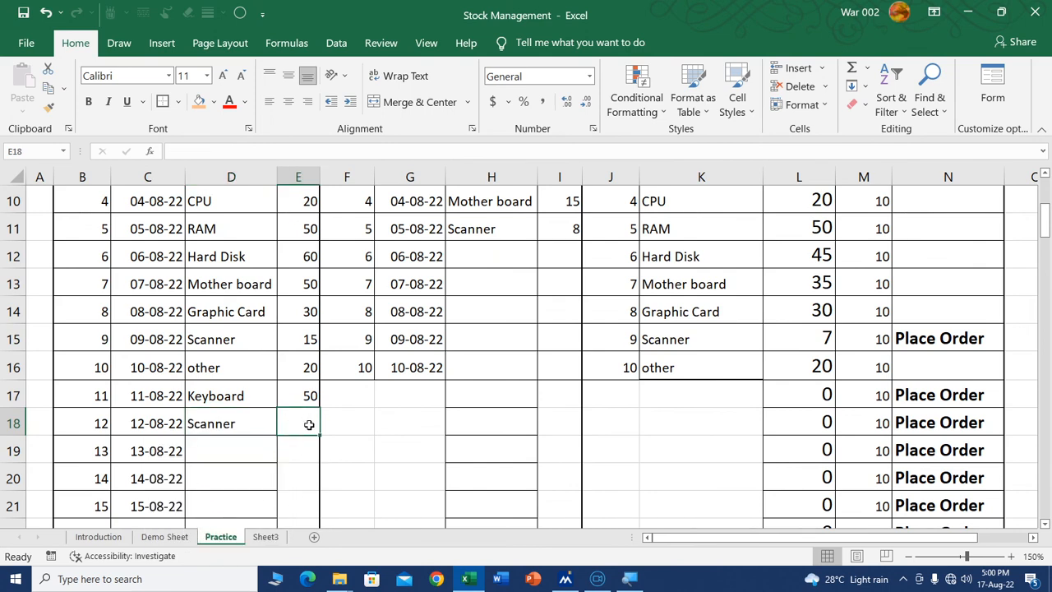
type("10")
key("Return")
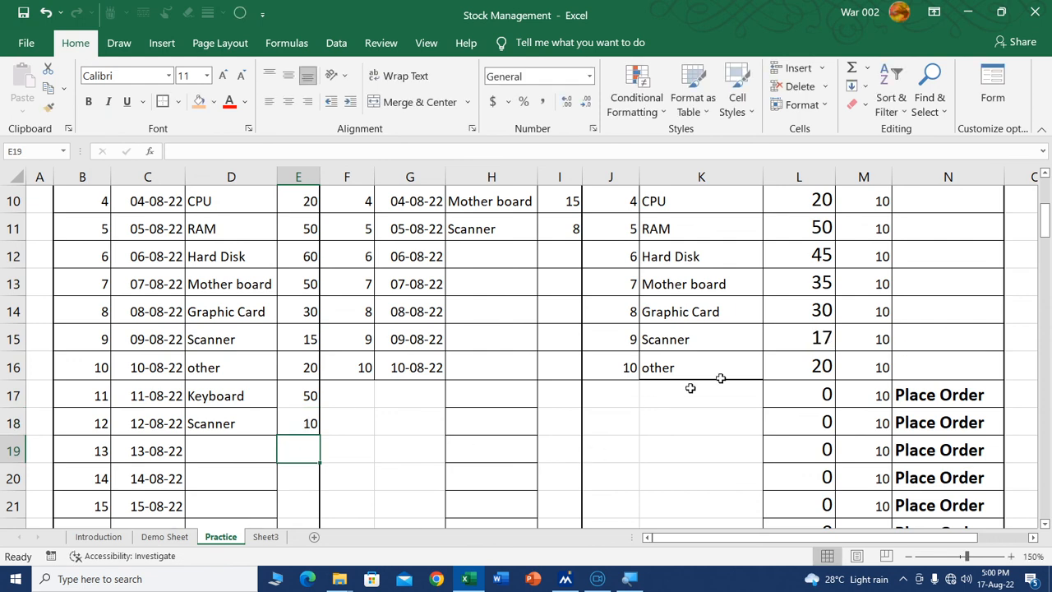
Check the Scanner's Net Qty formula in L15 and its Order cell N15
left_click(805, 333)
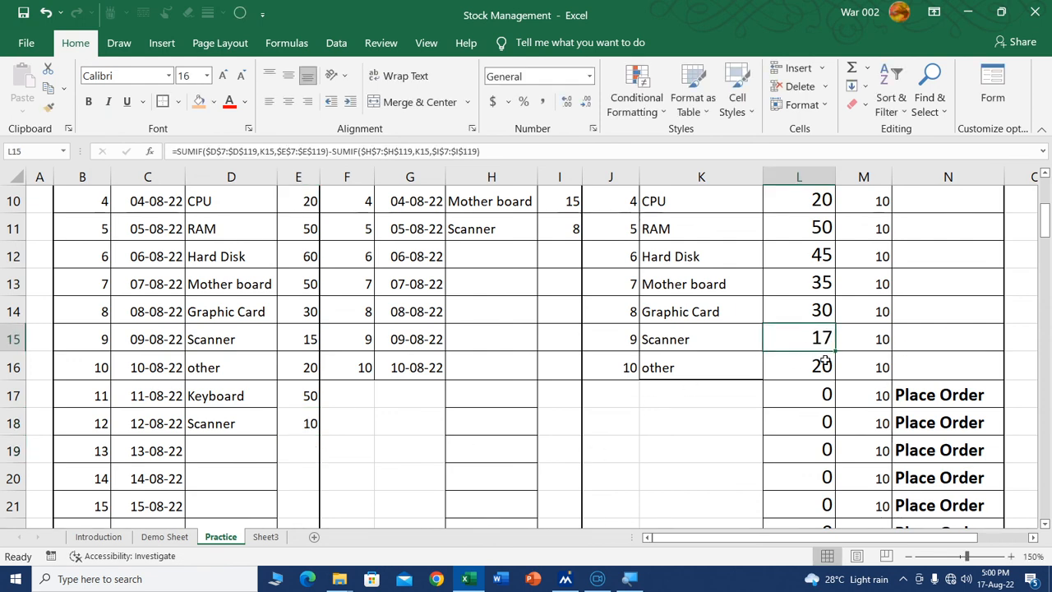
left_click(921, 341)
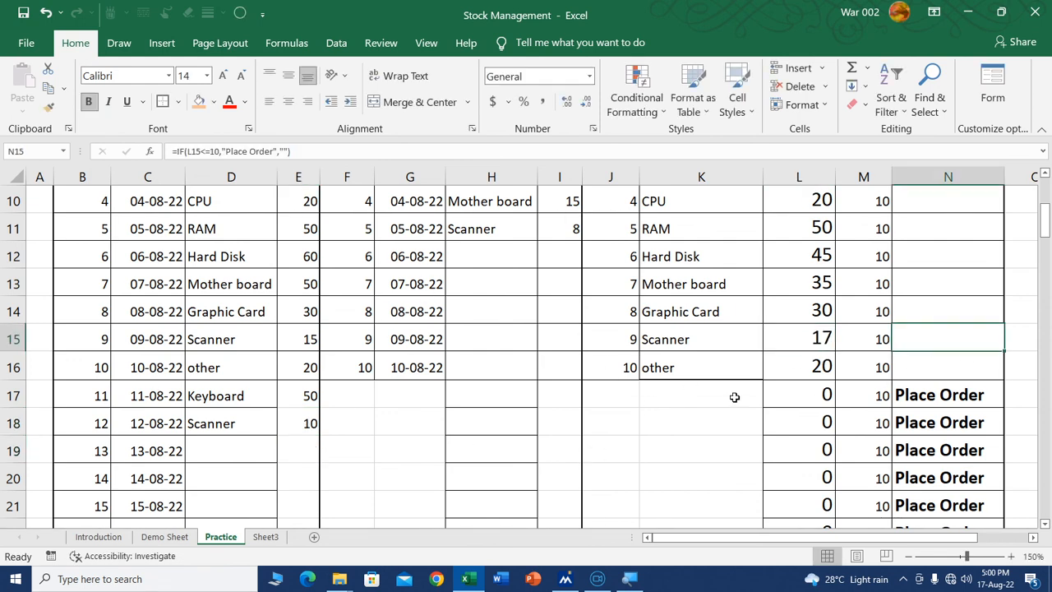
scroll(730, 419, "up", 3)
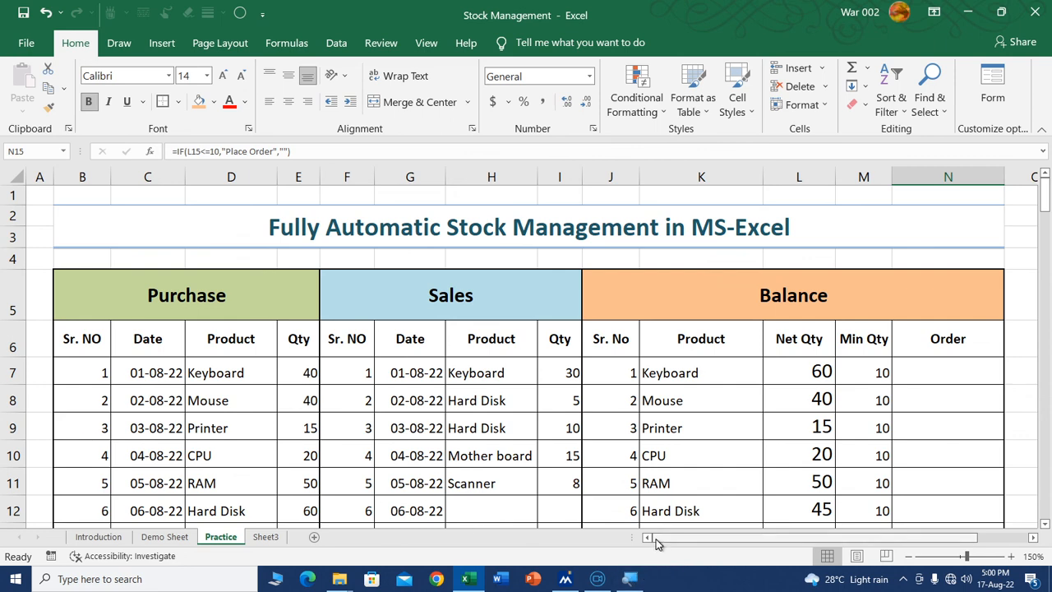
Switch to the Introduction sheet and select the empty cell D17
left_click(97, 536)
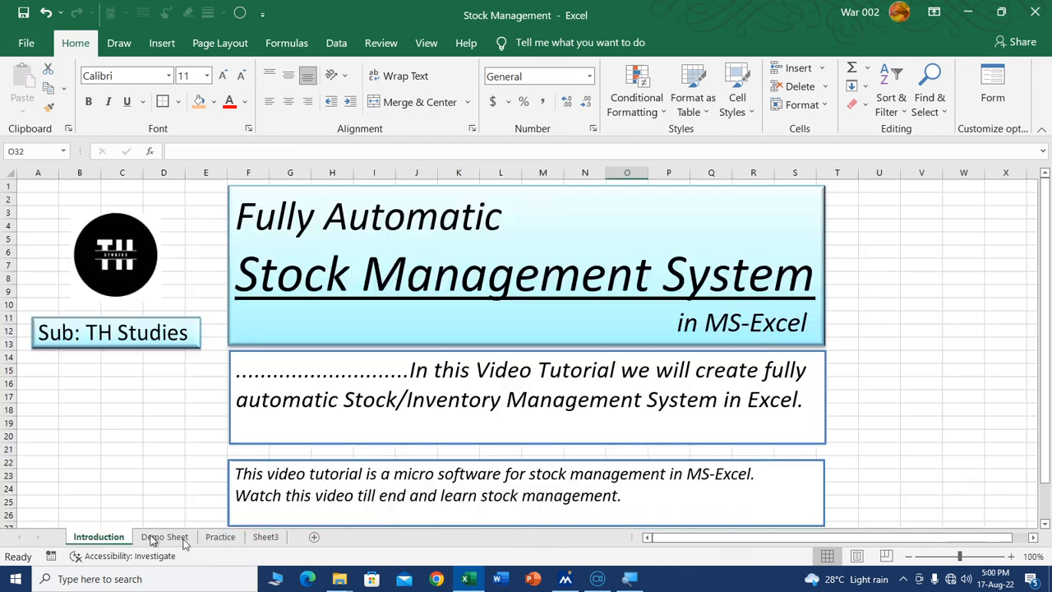
left_click(172, 400)
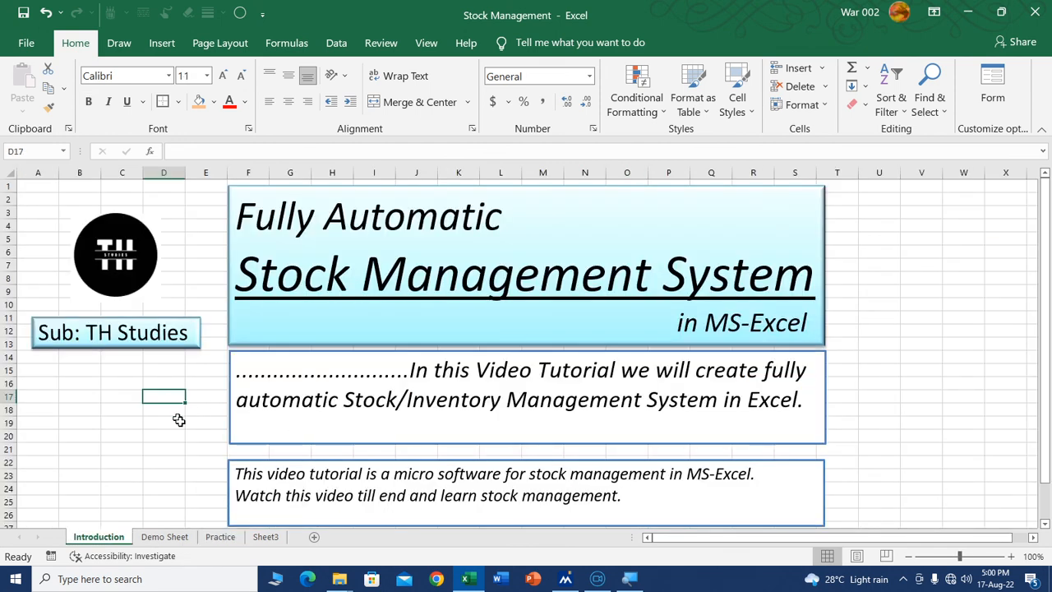